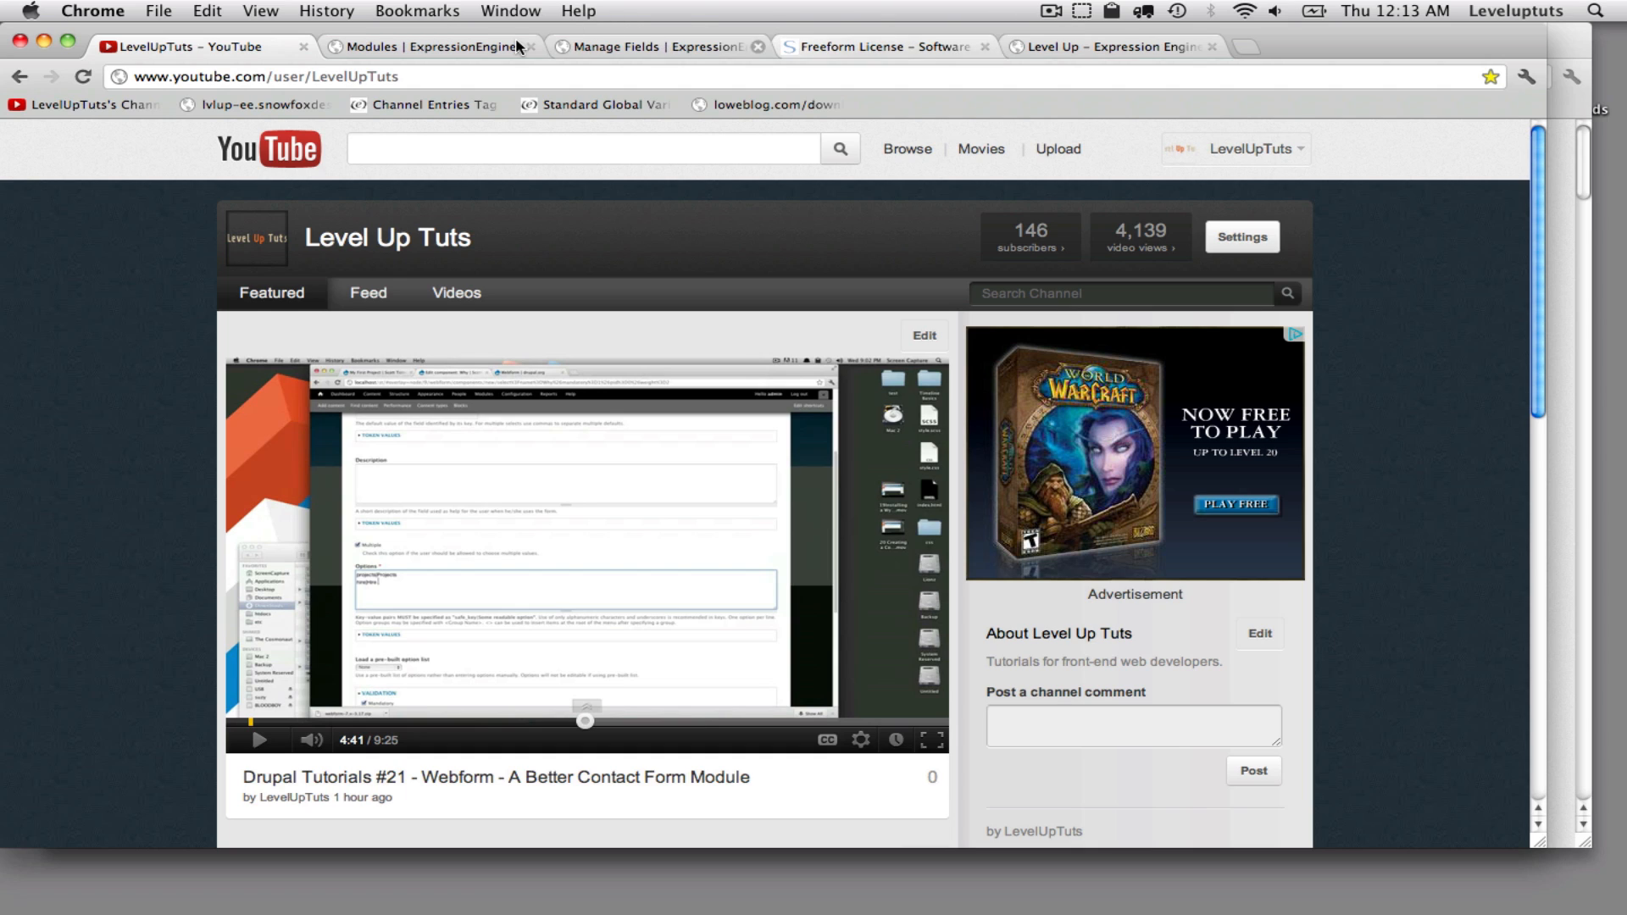
- Open the Freeform 3.1.3 product page on the Solspace website
{"action": "left_click", "coordinate": [377, 51]}
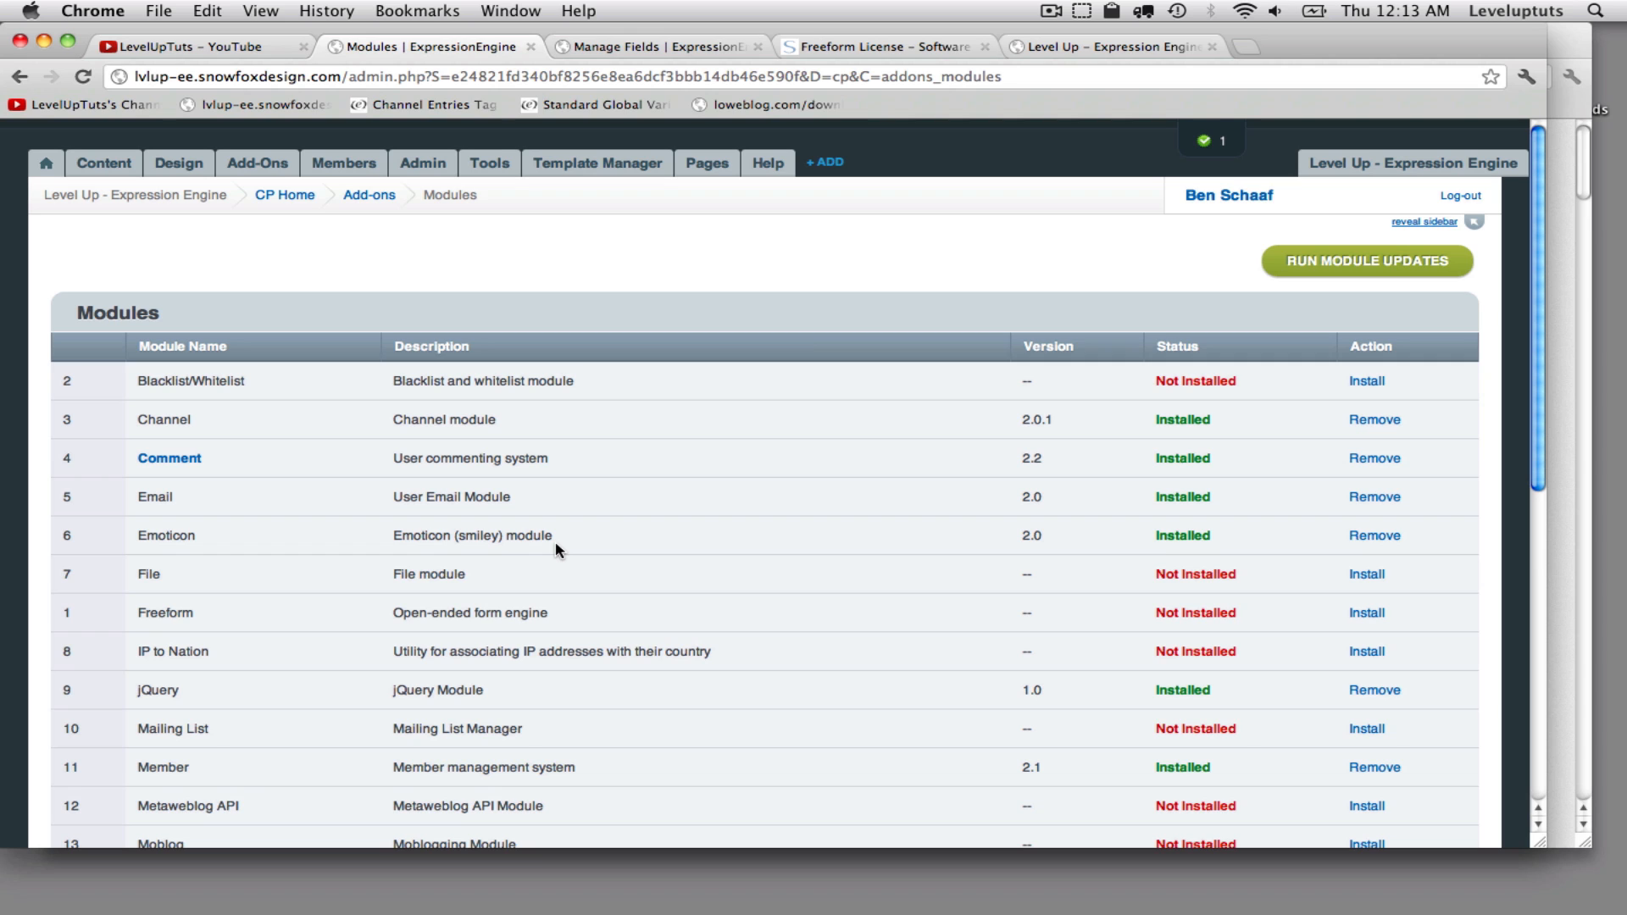
{"action": "left_click", "coordinate": [853, 48]}
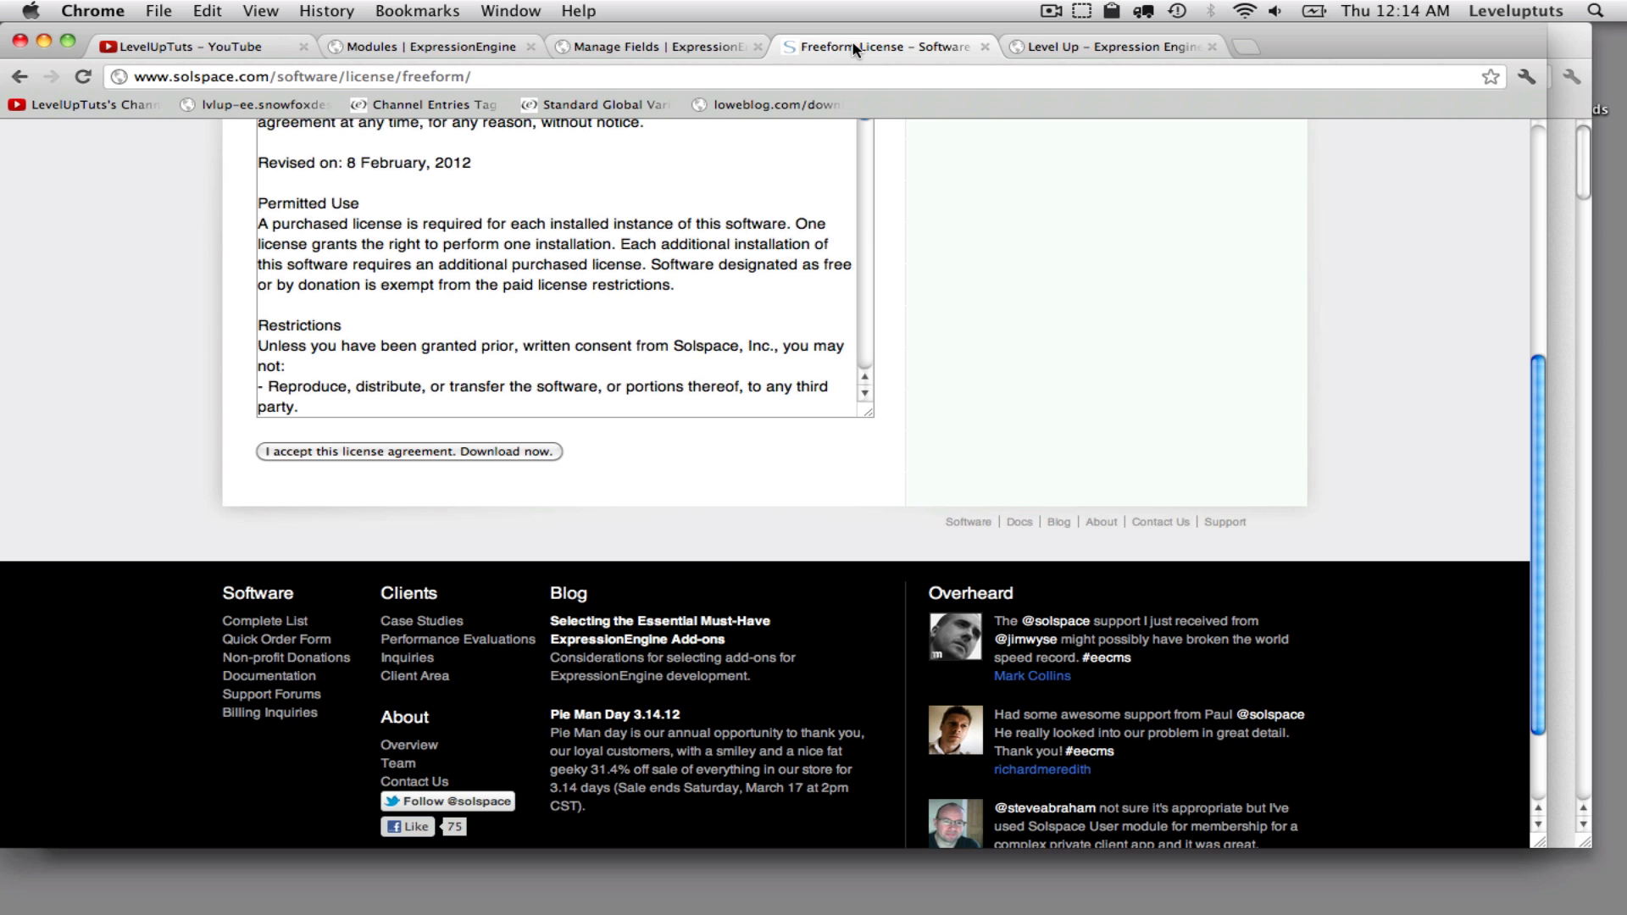
{"action": "scroll", "coordinate": [724, 549], "scroll_direction": "up", "scroll_amount": 10}
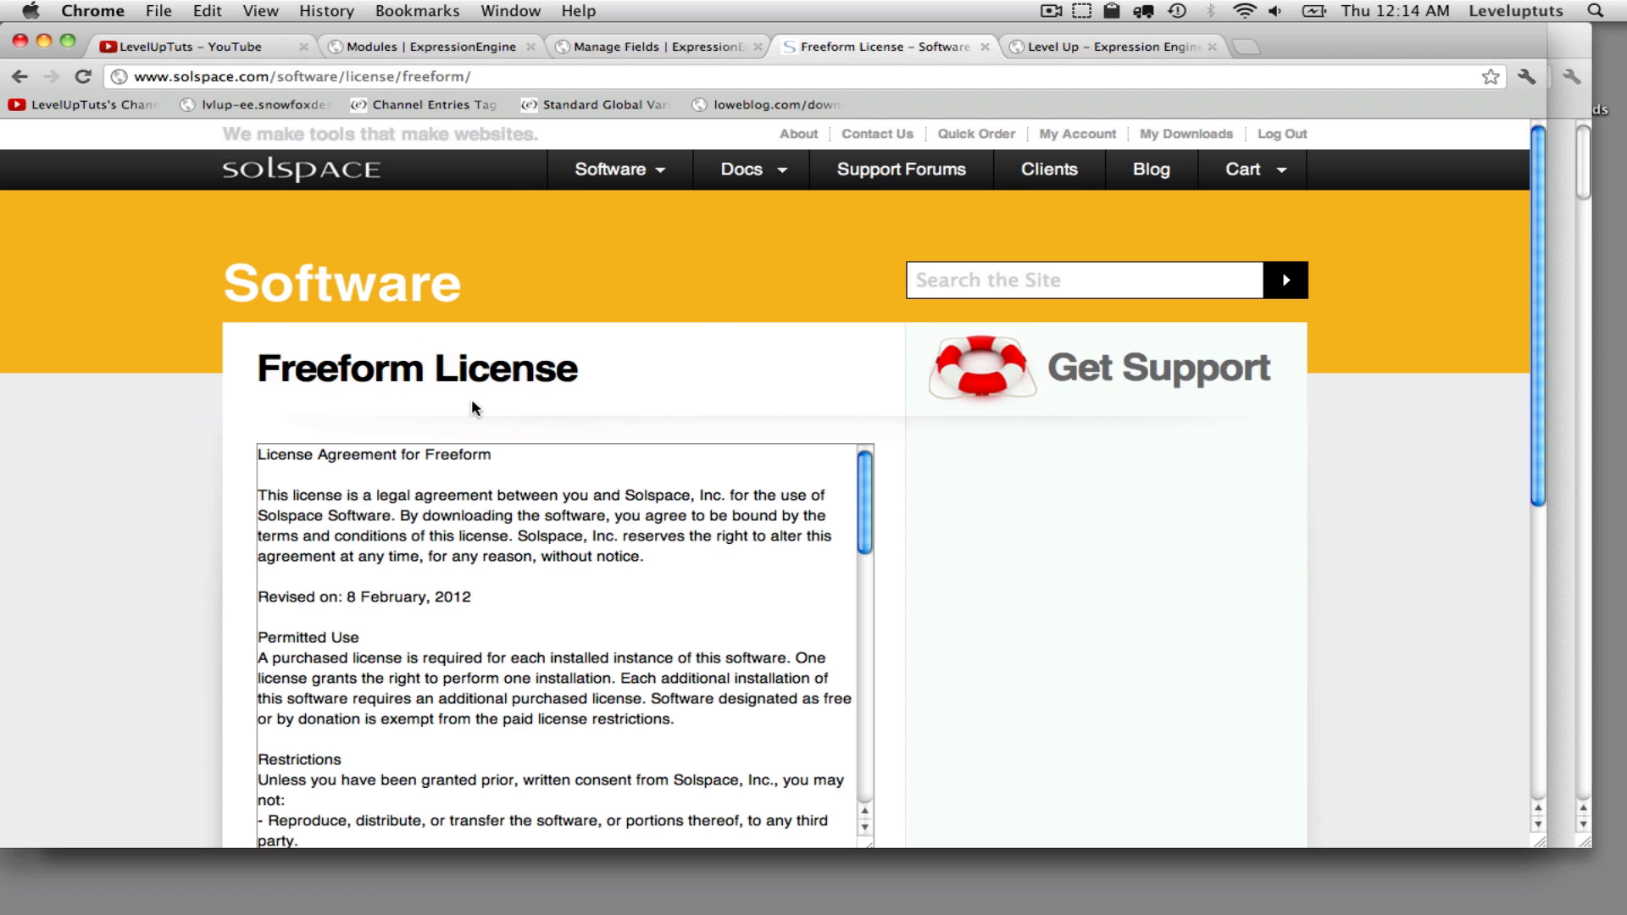
{"action": "left_click", "coordinate": [627, 176]}
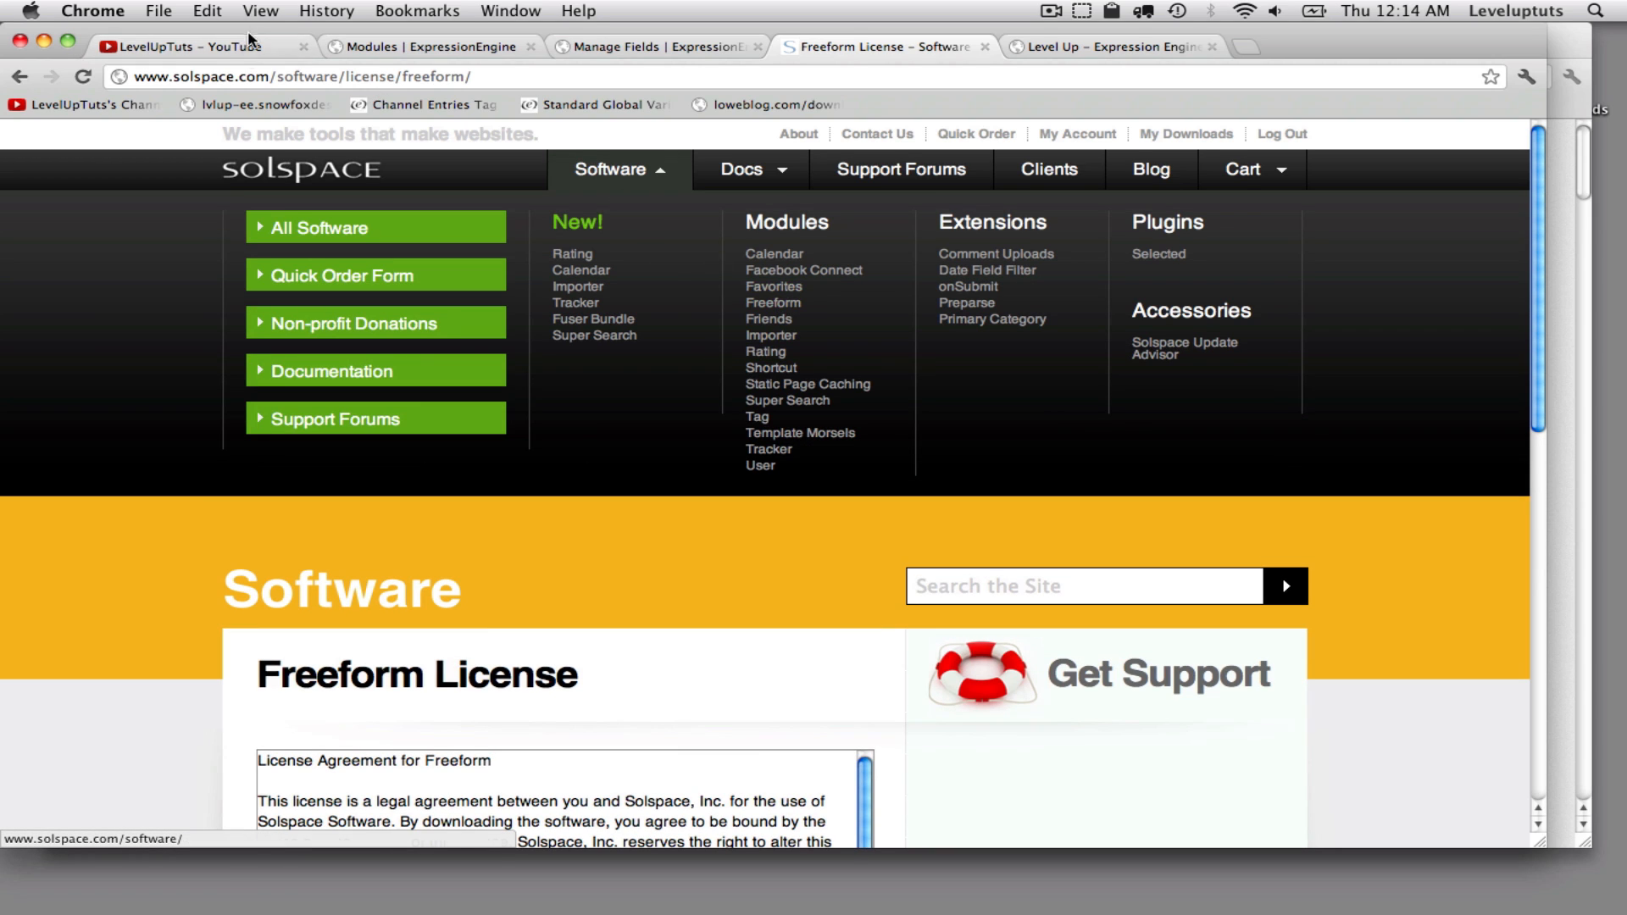
{"action": "left_click", "coordinate": [782, 313]}
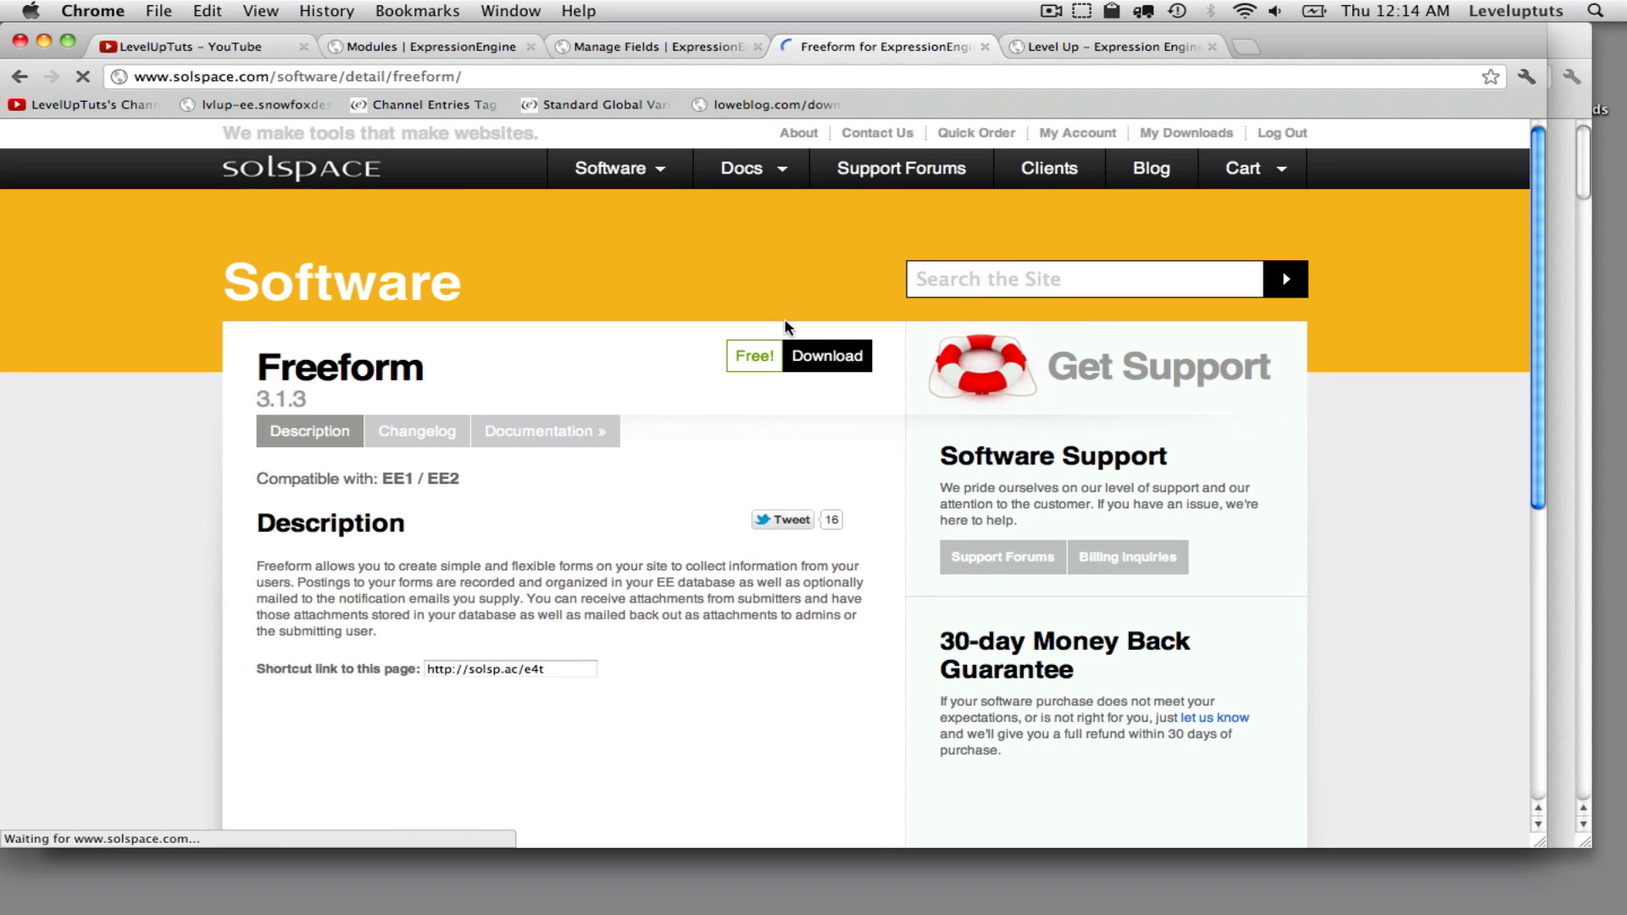
{"action": "scroll", "coordinate": [745, 322], "scroll_direction": "down", "scroll_amount": 2}
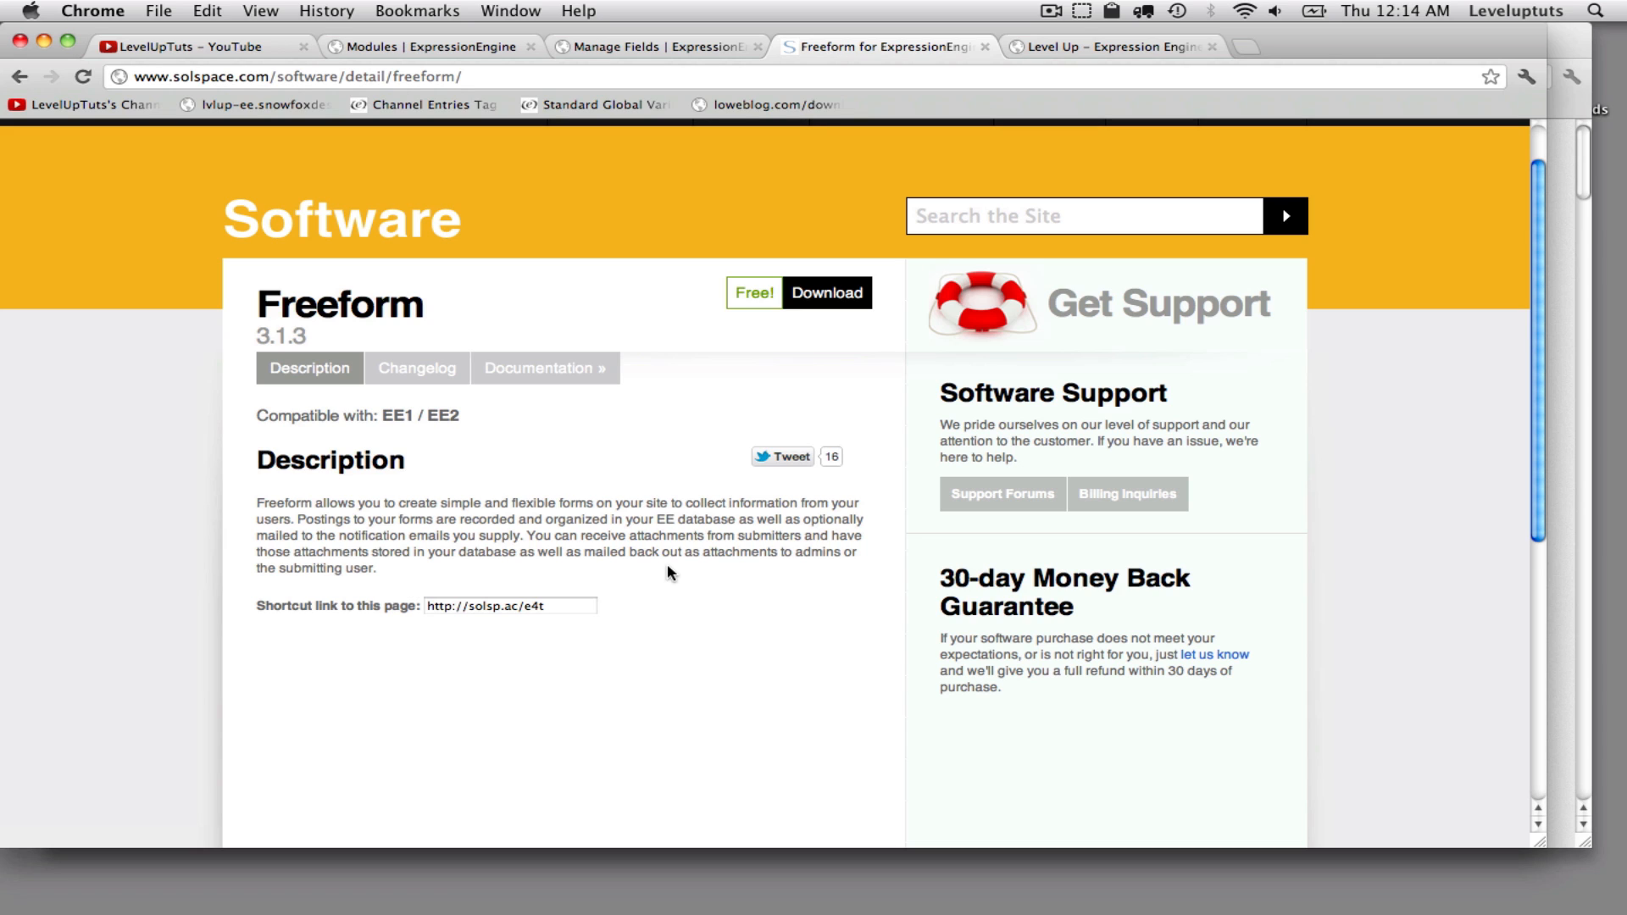
{"action": "scroll", "coordinate": [668, 565], "scroll_direction": "up", "scroll_amount": 2}
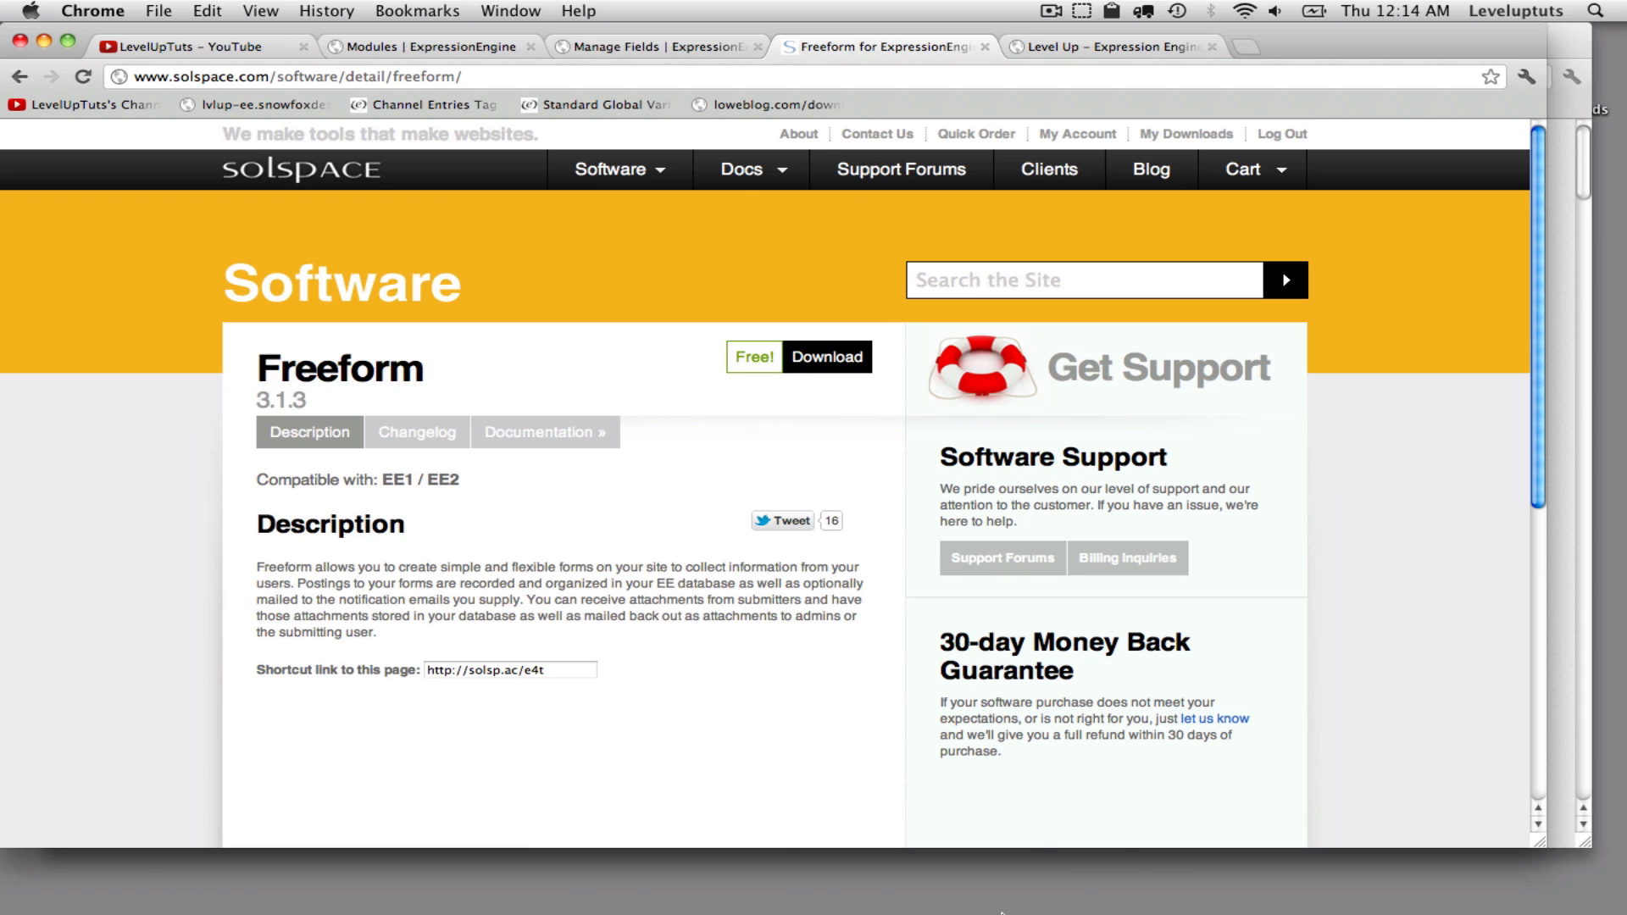
- Locate the downloaded Freeform_3.1.3 package and its EE2 folder in Finder
{"action": "mouse_move", "coordinate": [884, 900]}
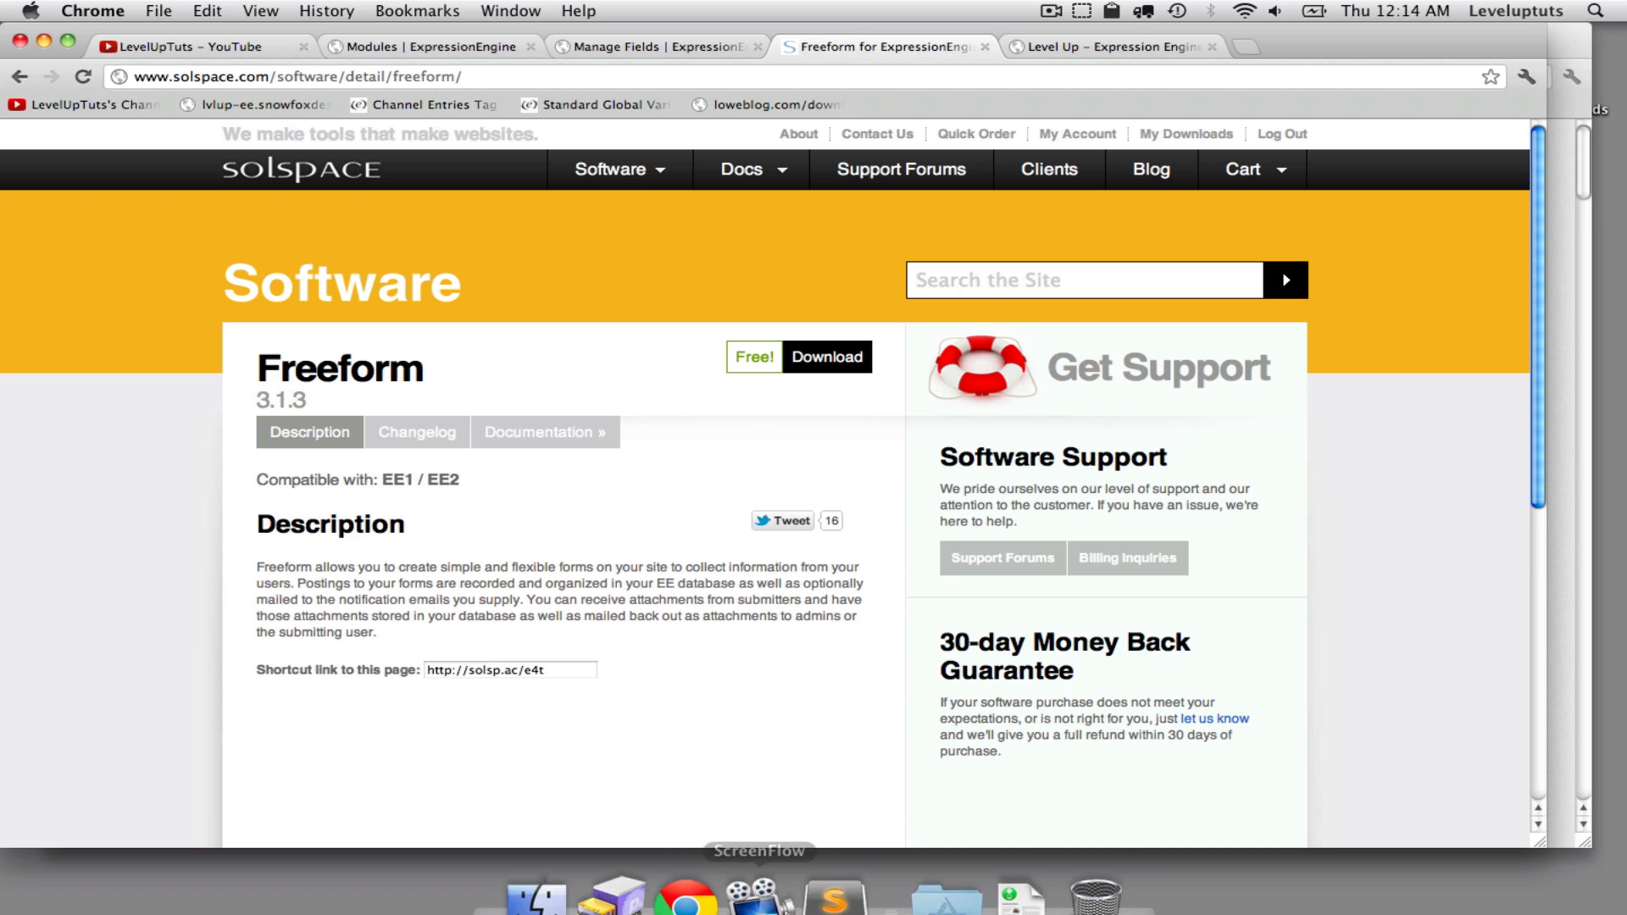
{"action": "left_click", "coordinate": [535, 882]}
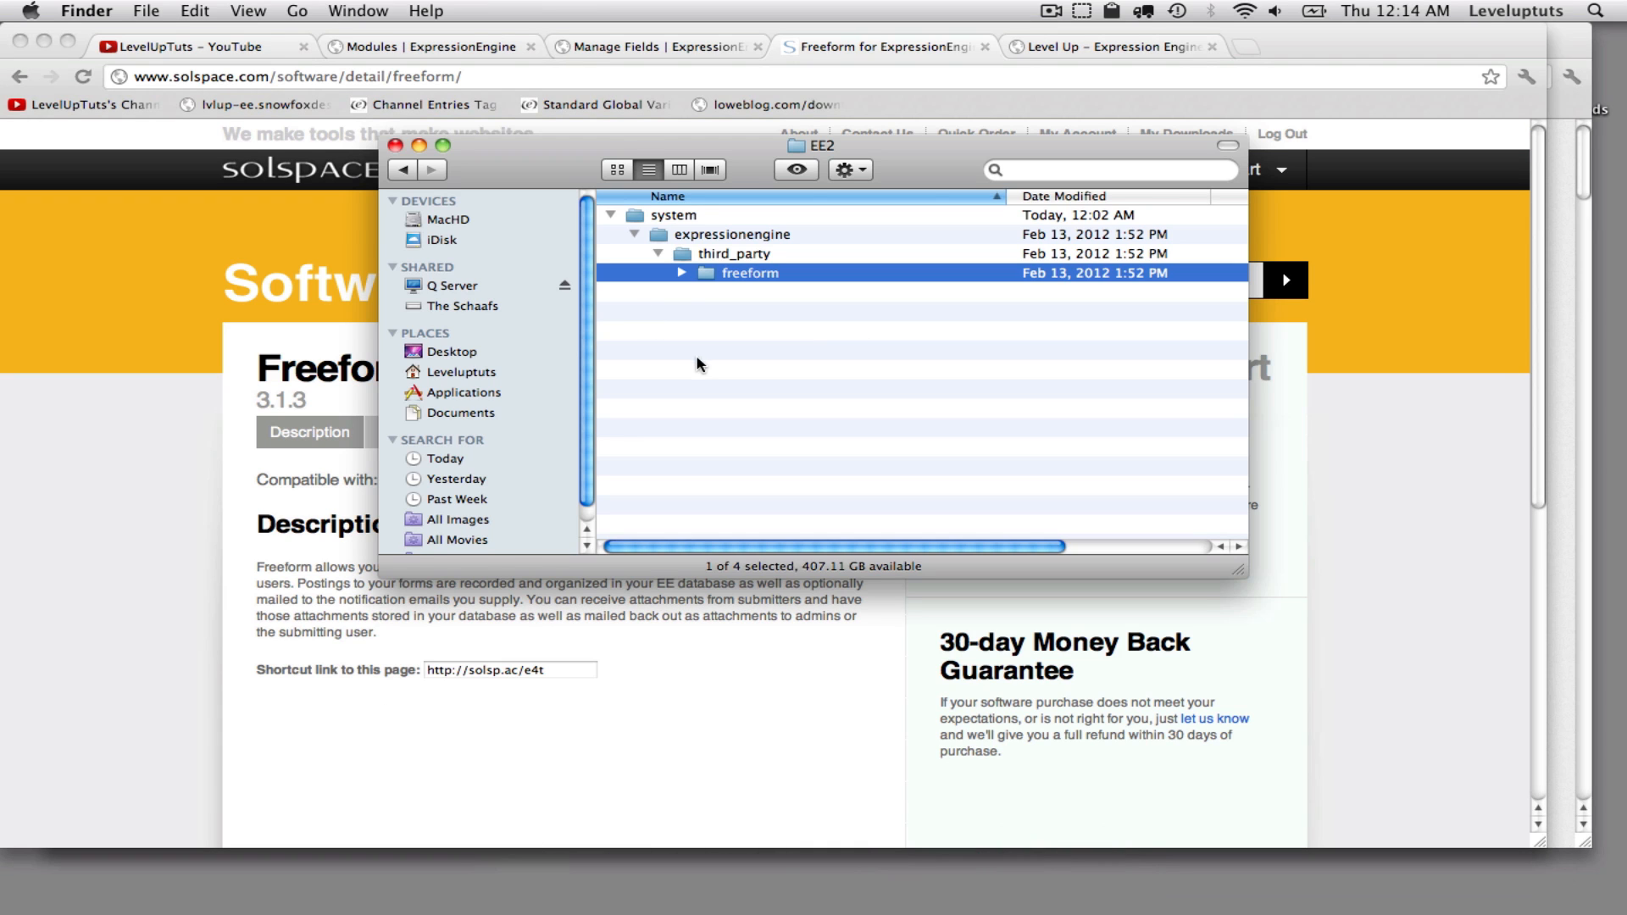
{"action": "left_click", "coordinate": [408, 170]}
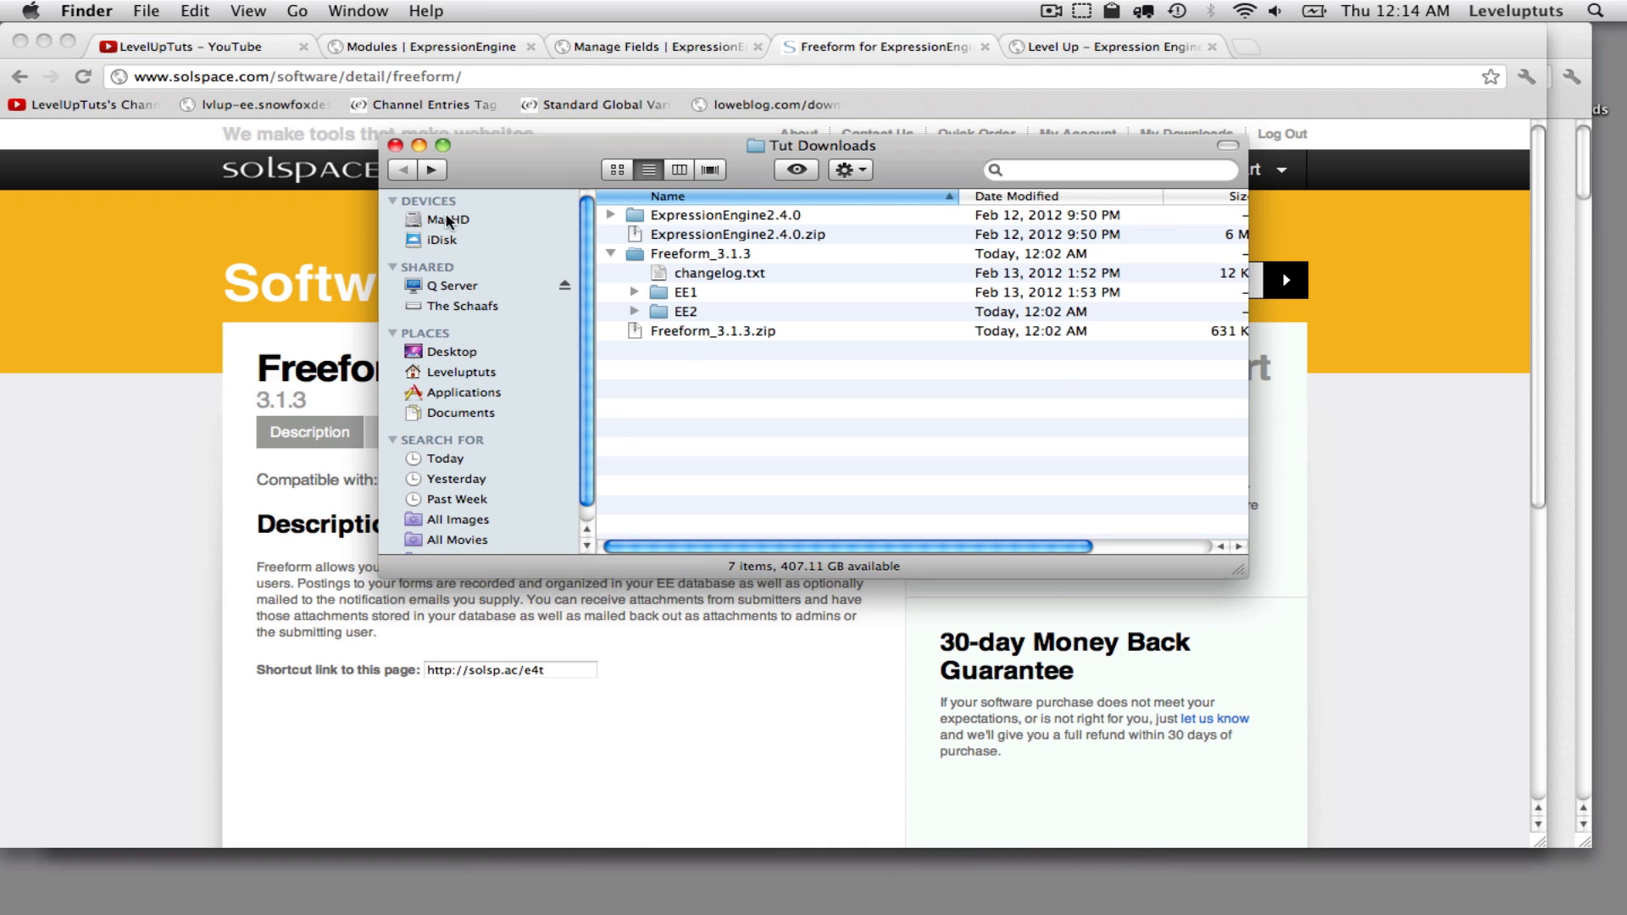
{"action": "left_click", "coordinate": [681, 331]}
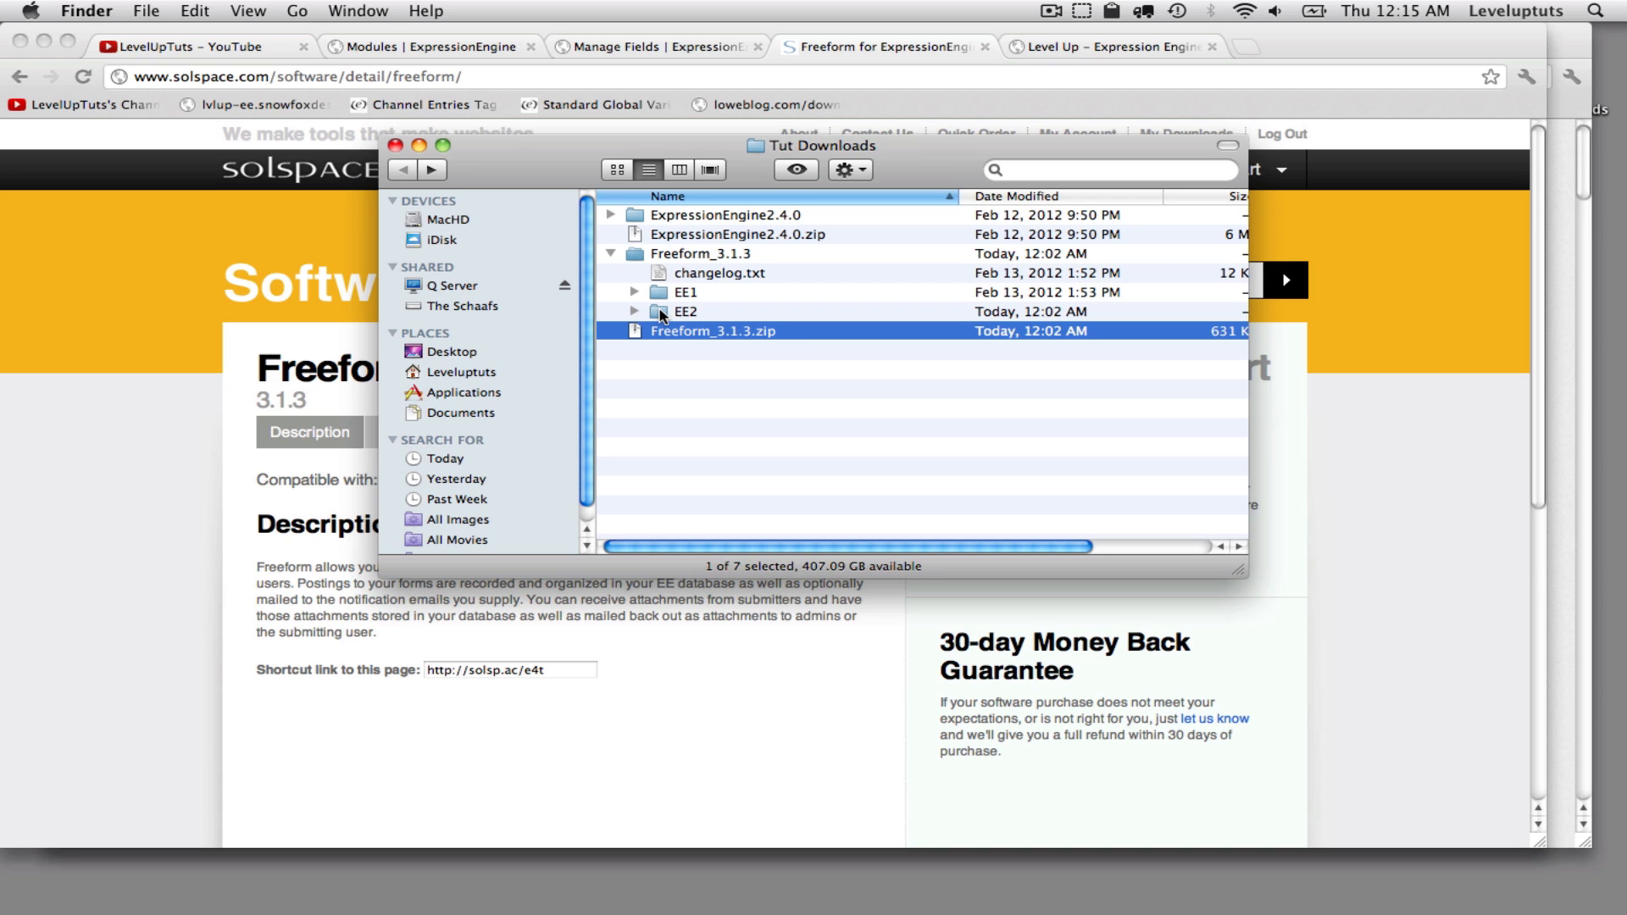
{"action": "double_click", "coordinate": [661, 313]}
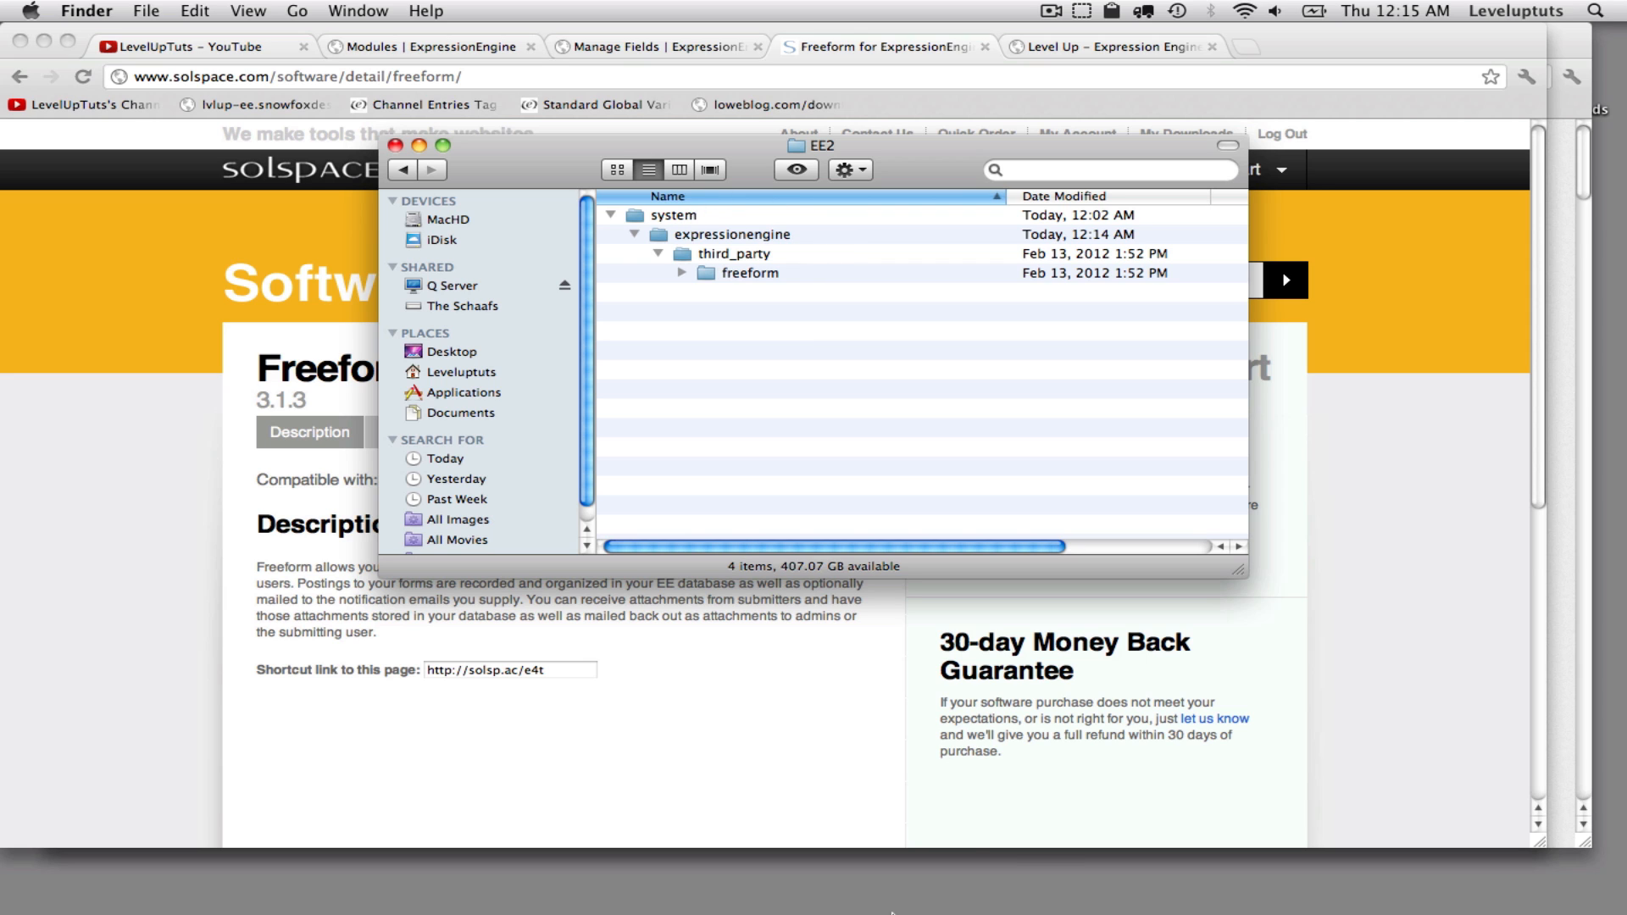
- Check the server's third_party folder for the uploaded freeform folder in Transmit
{"action": "mouse_move", "coordinate": [695, 885]}
{"action": "left_click", "coordinate": [623, 873]}
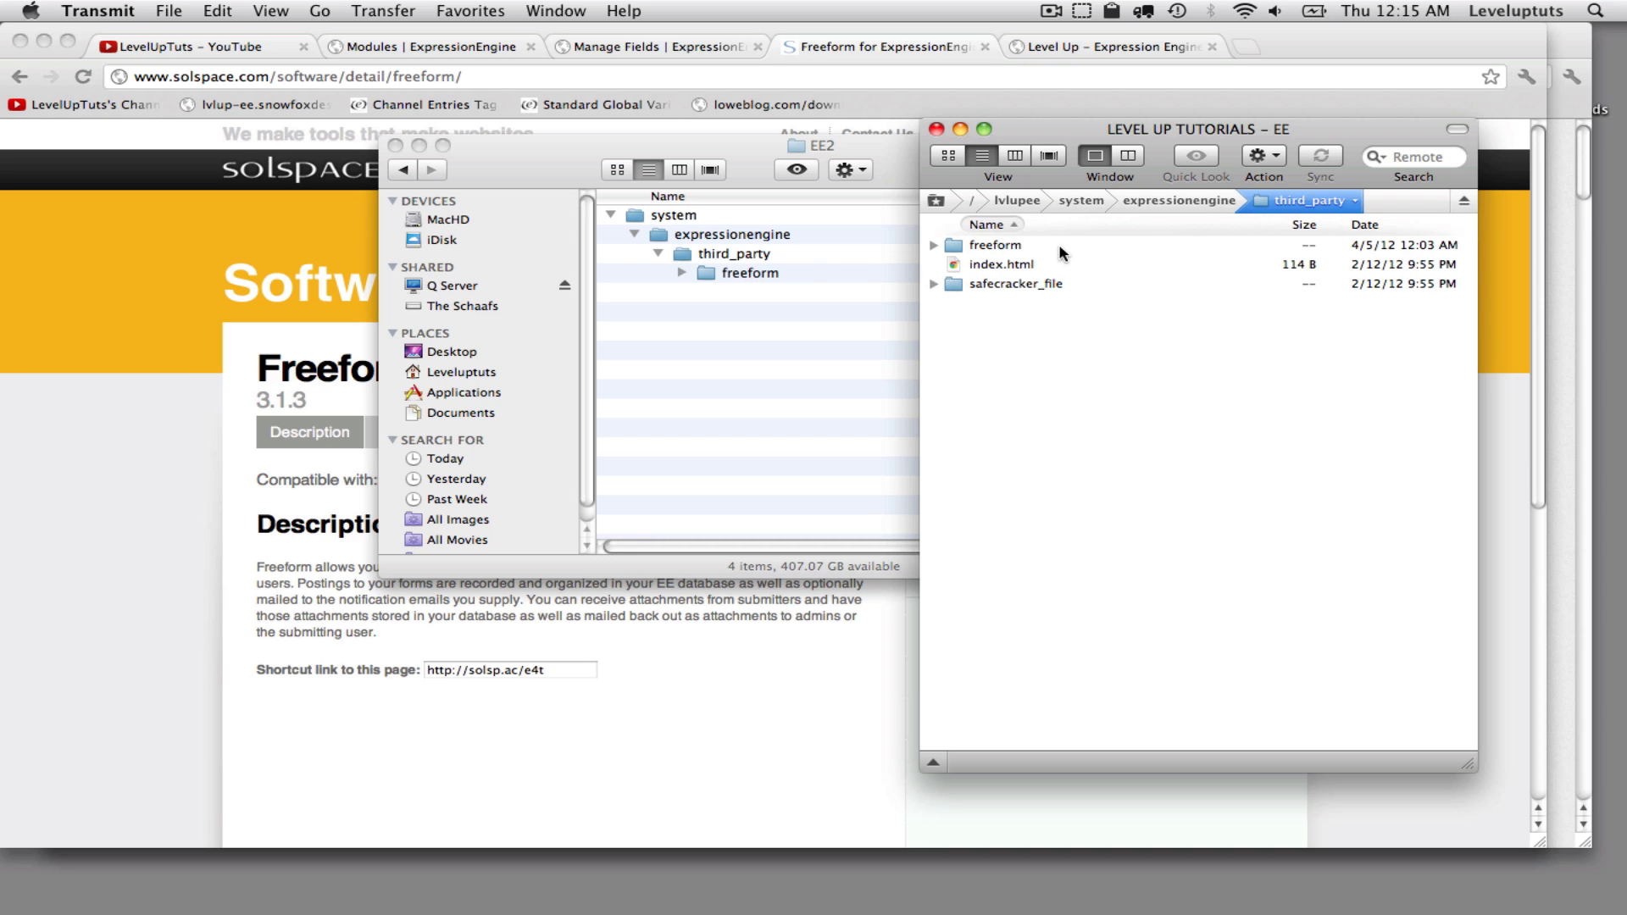
{"action": "left_click", "coordinate": [420, 144]}
{"action": "left_click", "coordinate": [441, 47]}
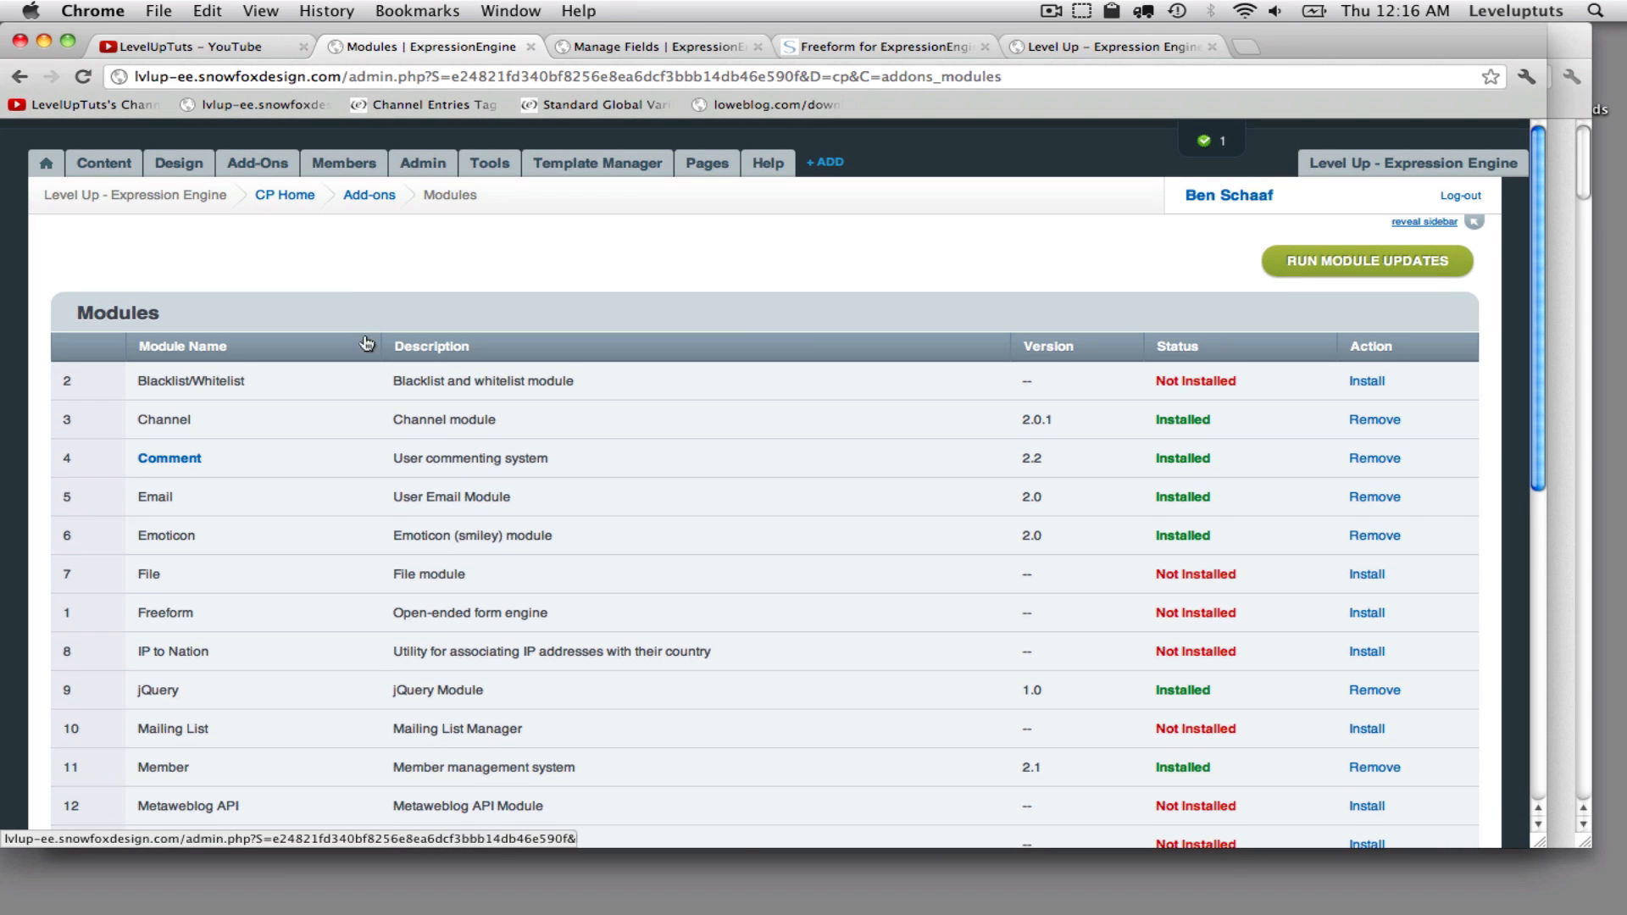
- Install the Freeform module from the ExpressionEngine add-on modules list
{"action": "left_click", "coordinate": [269, 167]}
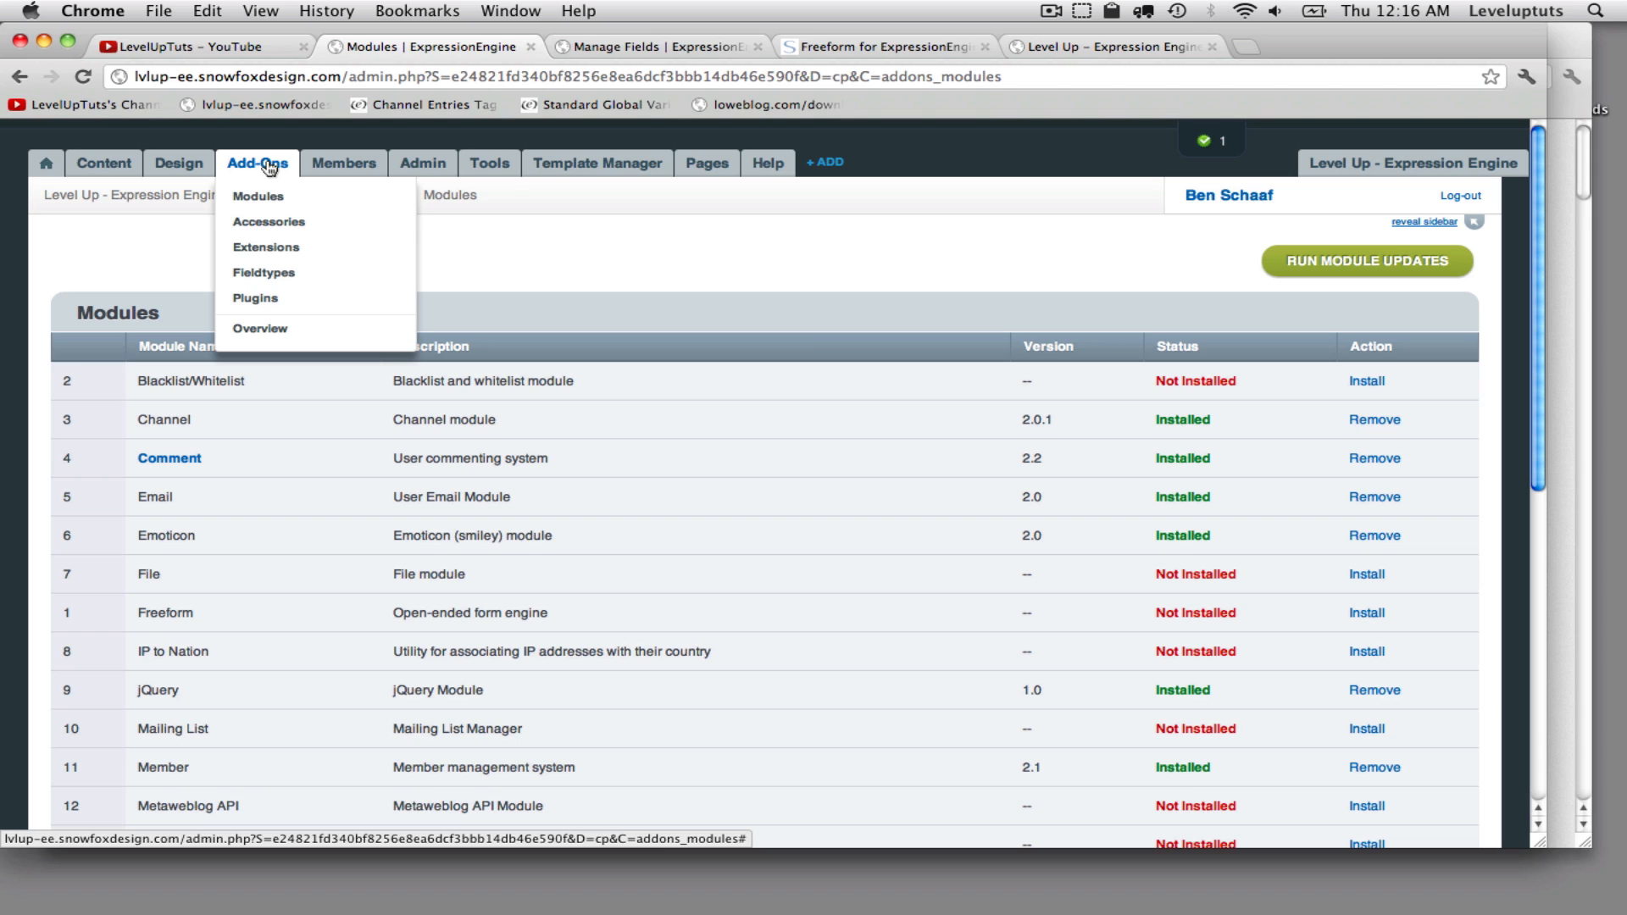
{"action": "left_click", "coordinate": [273, 209]}
{"action": "scroll", "coordinate": [378, 505], "scroll_direction": "down", "scroll_amount": 1}
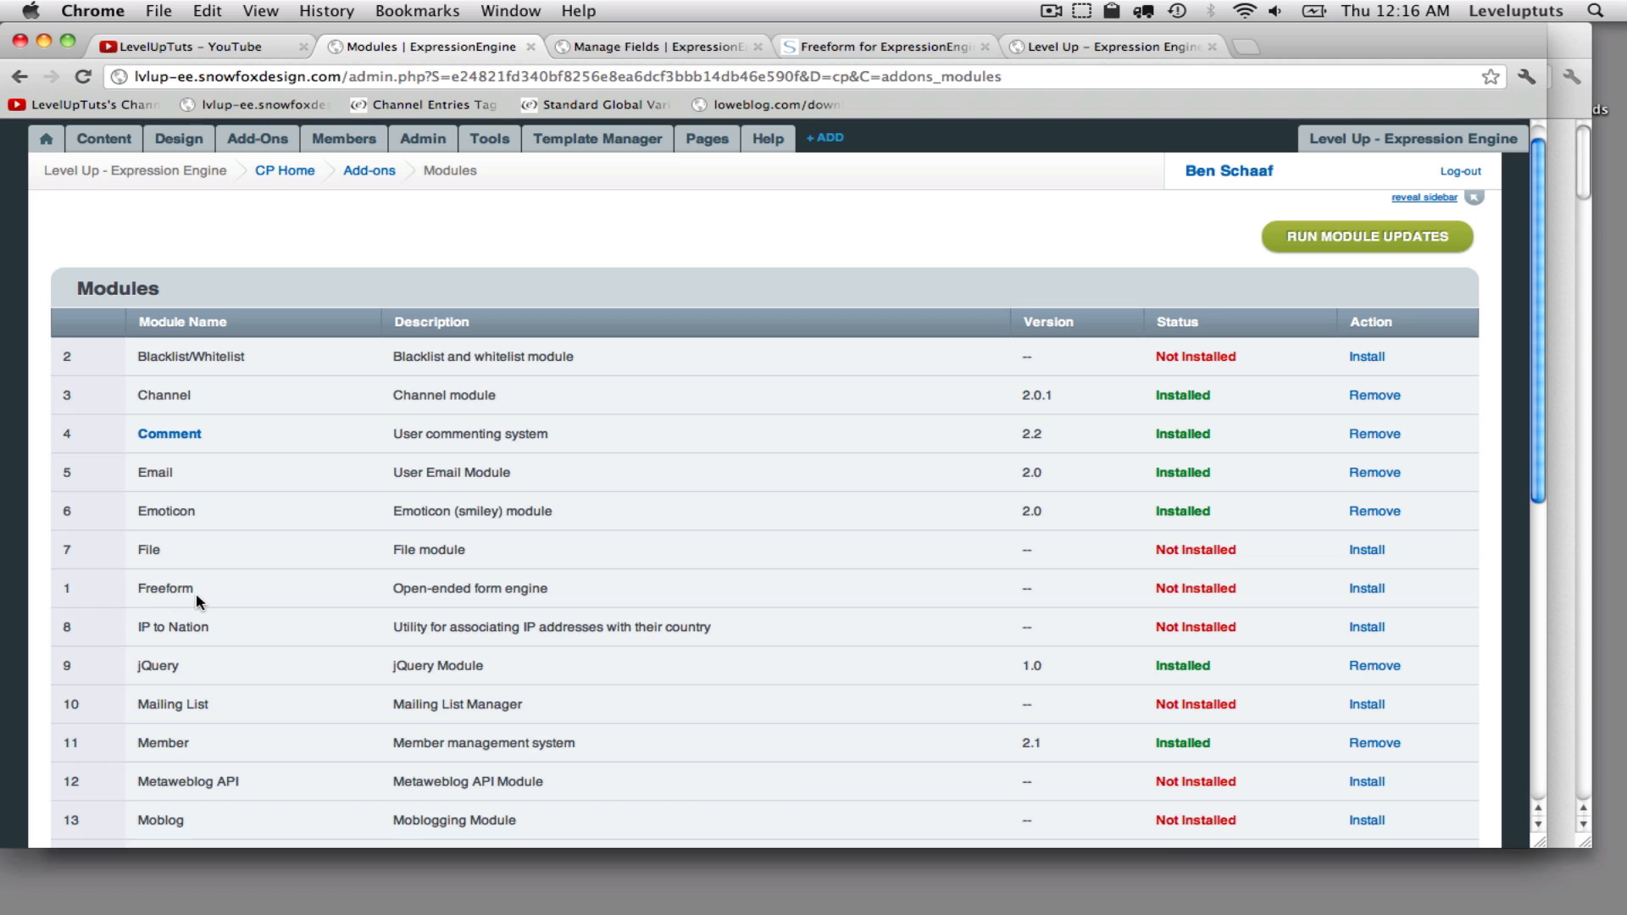
{"action": "triple_click", "coordinate": [150, 594]}
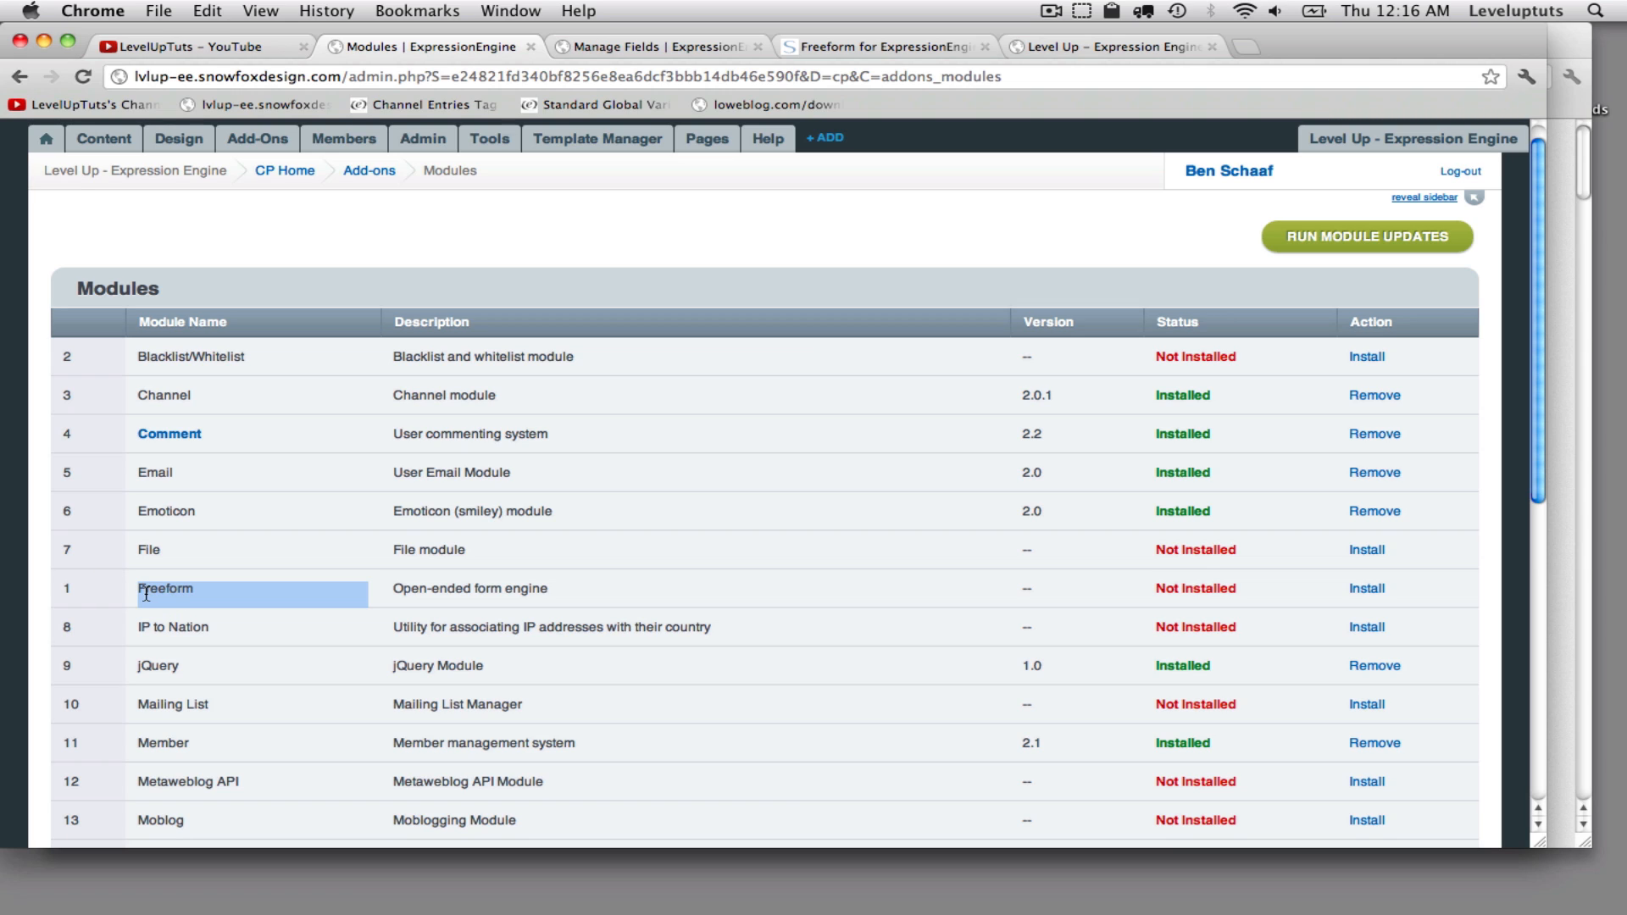
{"action": "left_click", "coordinate": [1354, 592]}
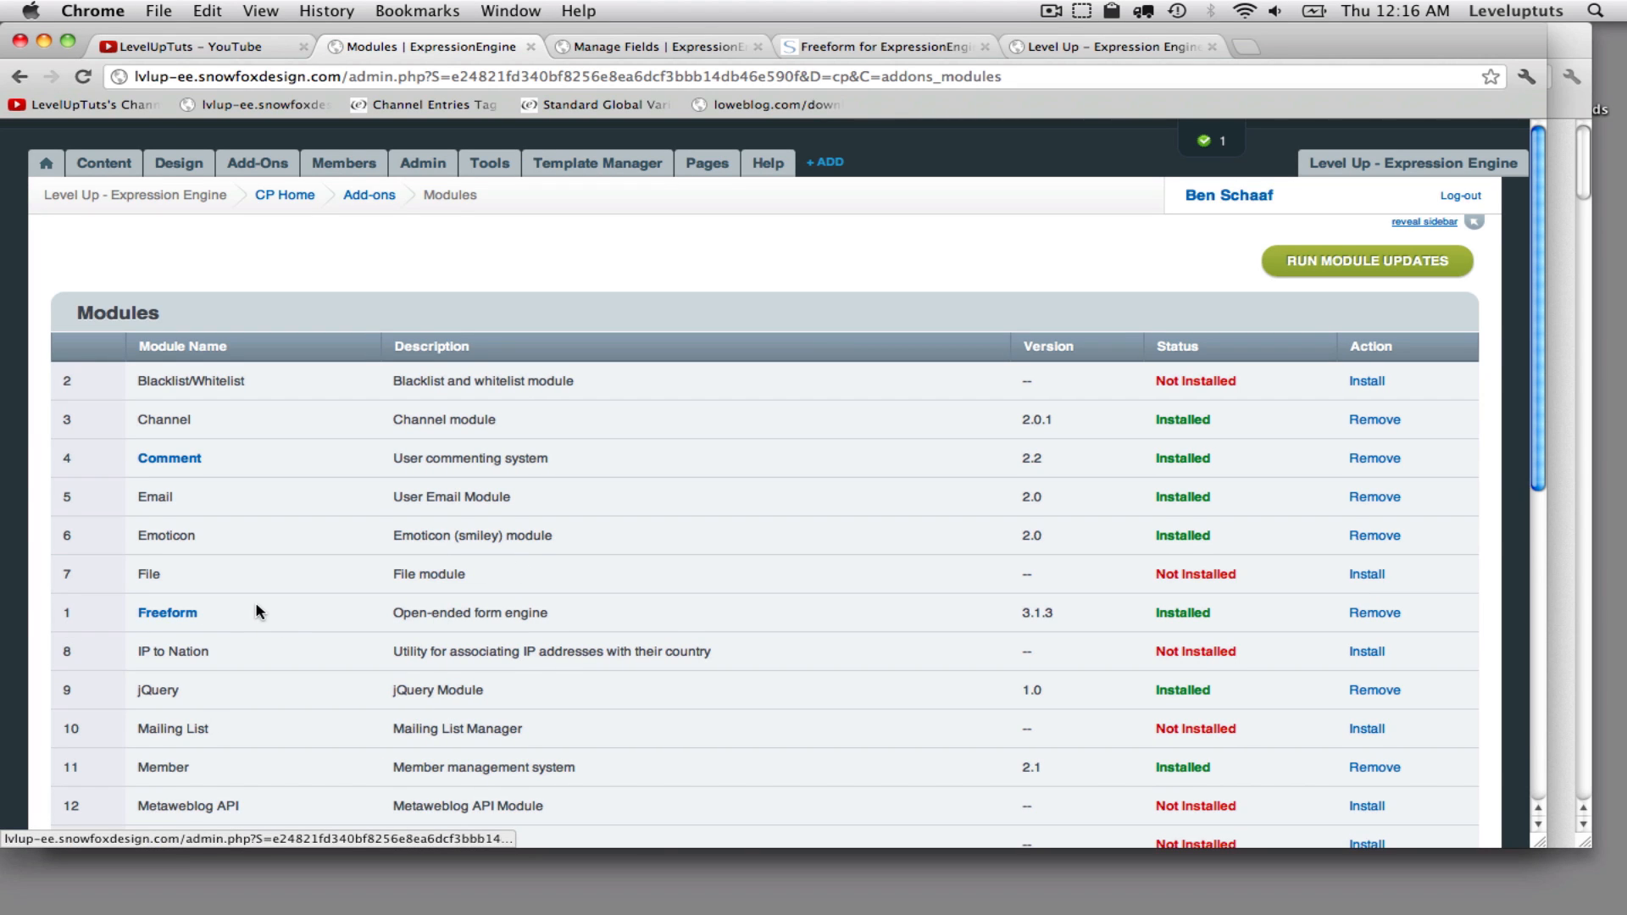
- Open the Freeform module and review its list of default fields
{"action": "left_click", "coordinate": [156, 615]}
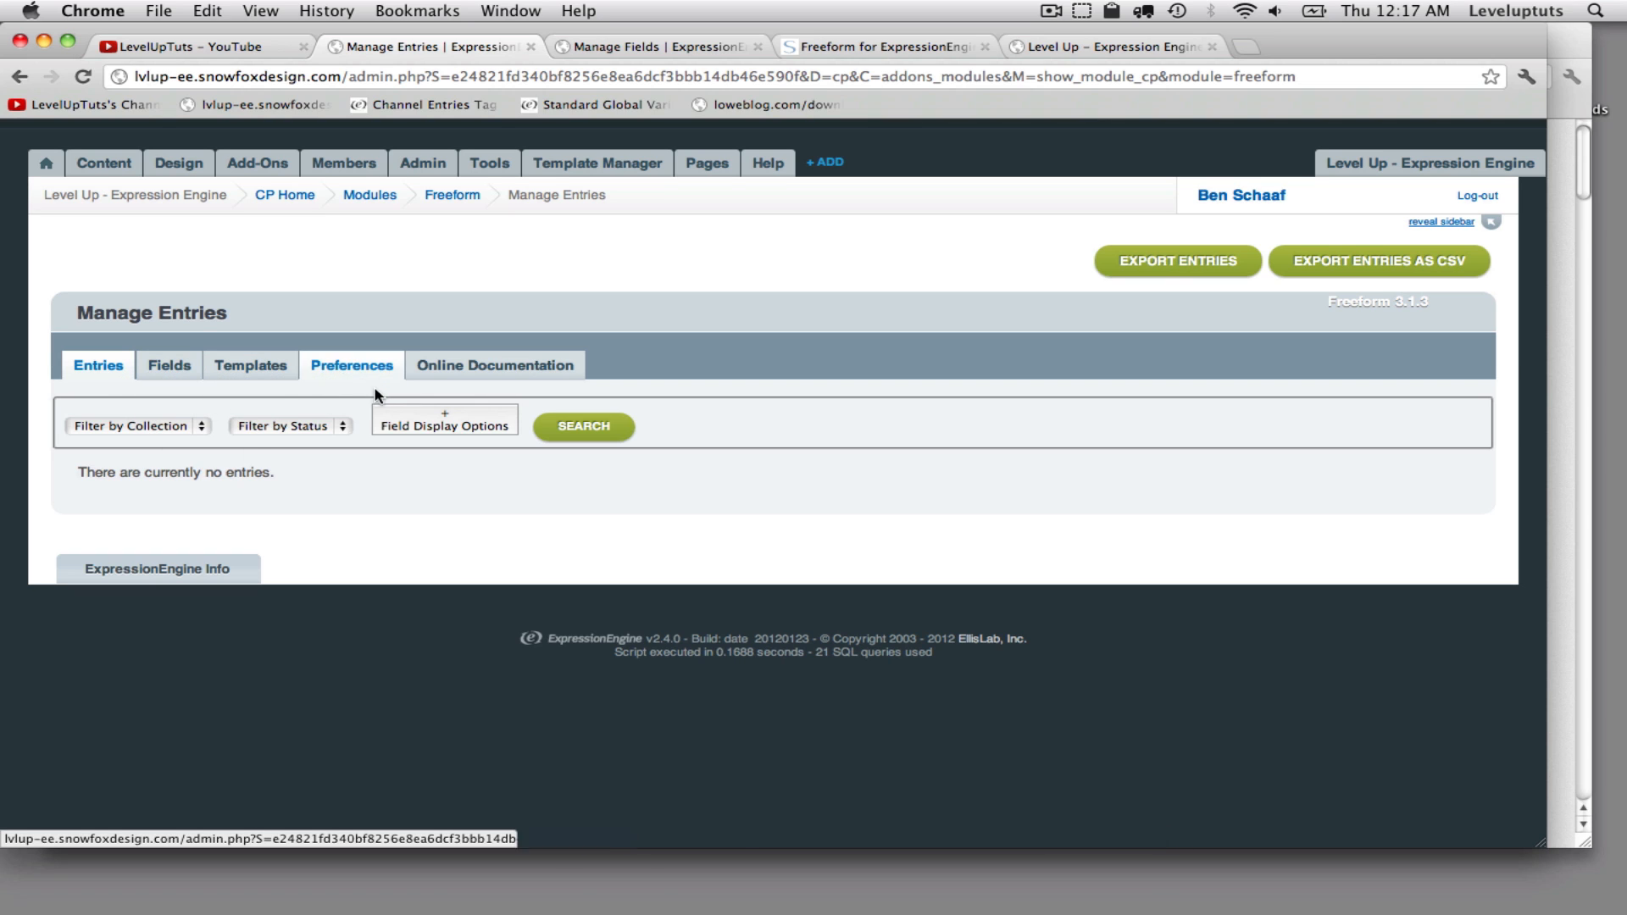
{"action": "left_click", "coordinate": [172, 372]}
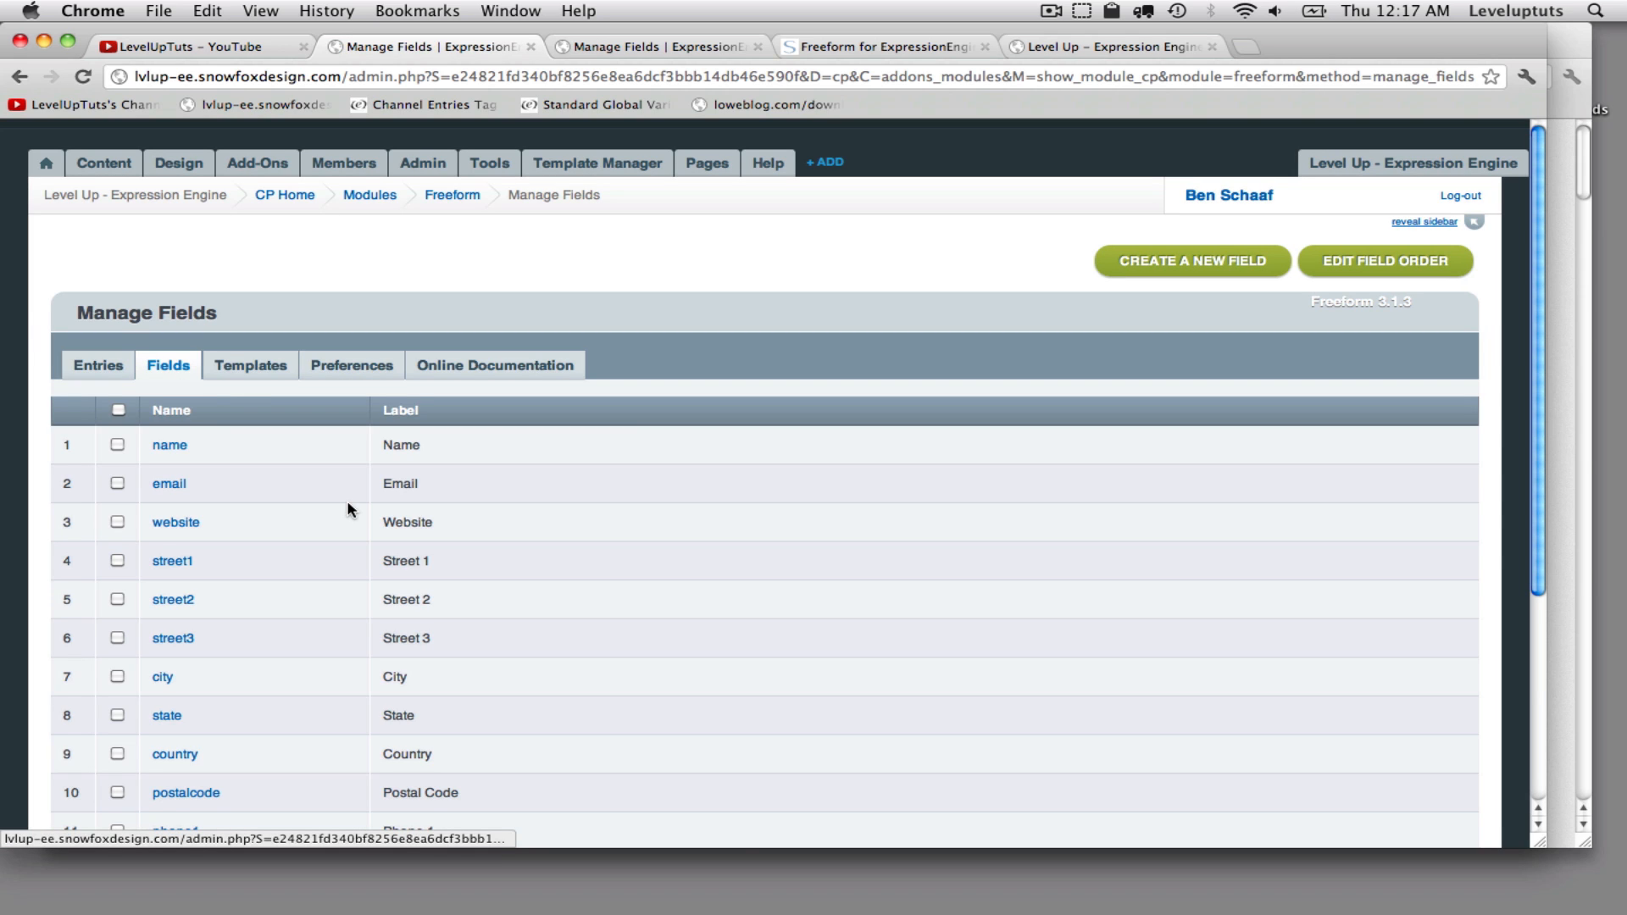
{"action": "scroll", "coordinate": [234, 447], "scroll_direction": "down", "scroll_amount": 1}
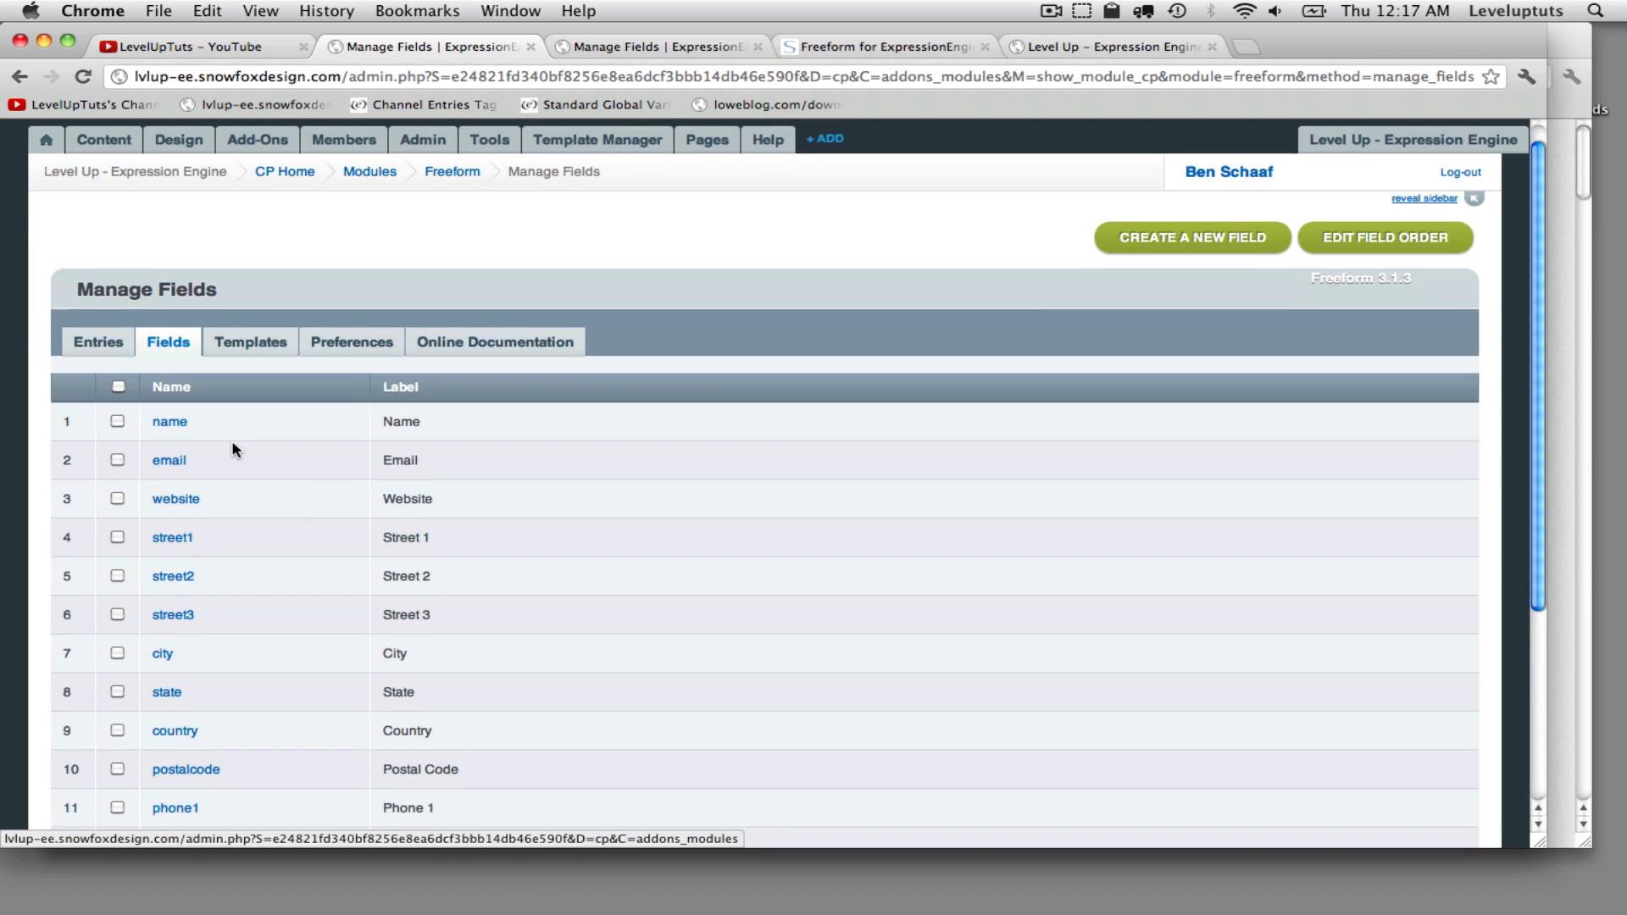
{"action": "scroll", "coordinate": [235, 449], "scroll_direction": "down", "scroll_amount": 2}
{"action": "scroll", "coordinate": [235, 448], "scroll_direction": "down", "scroll_amount": 1}
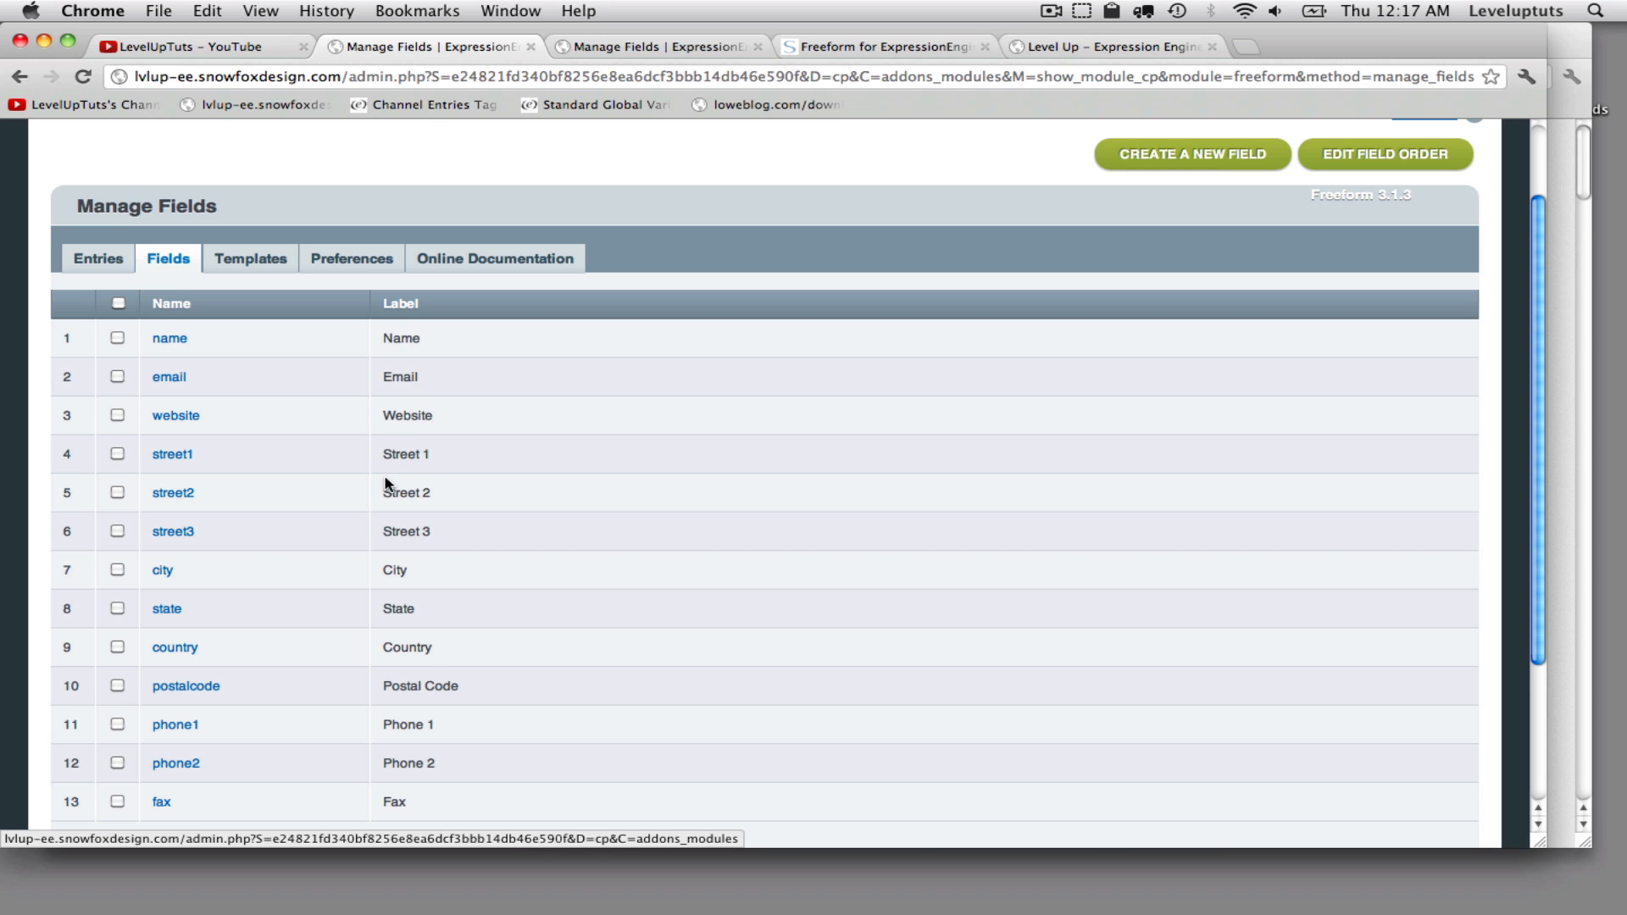
{"action": "scroll", "coordinate": [434, 530], "scroll_direction": "down", "scroll_amount": 2}
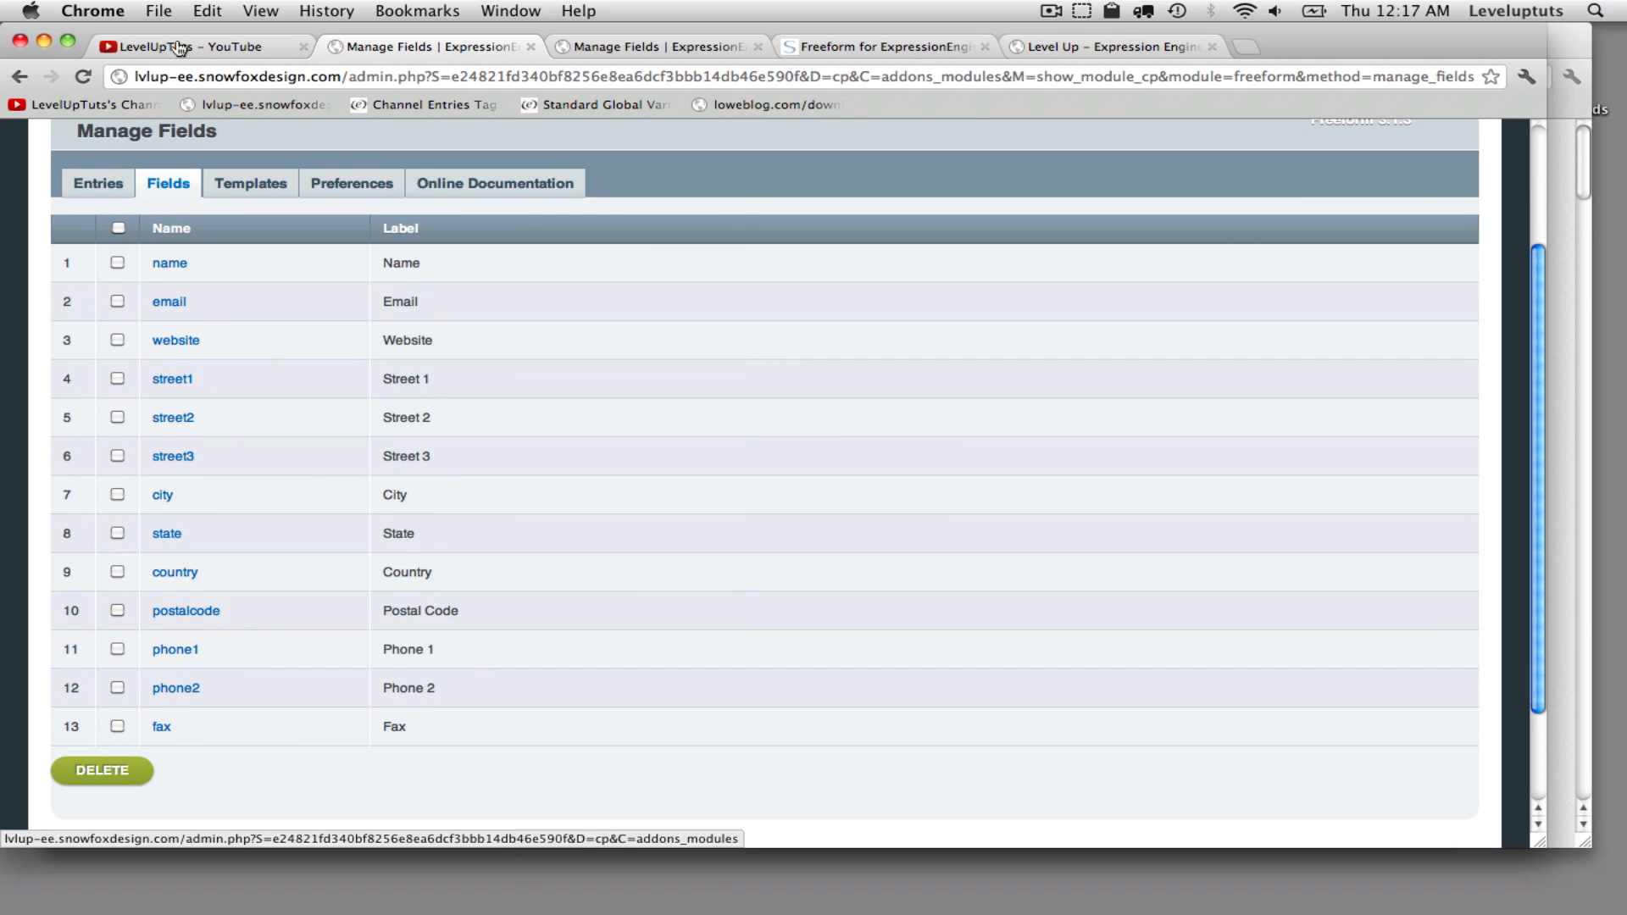
{"action": "left_click", "coordinate": [118, 228]}
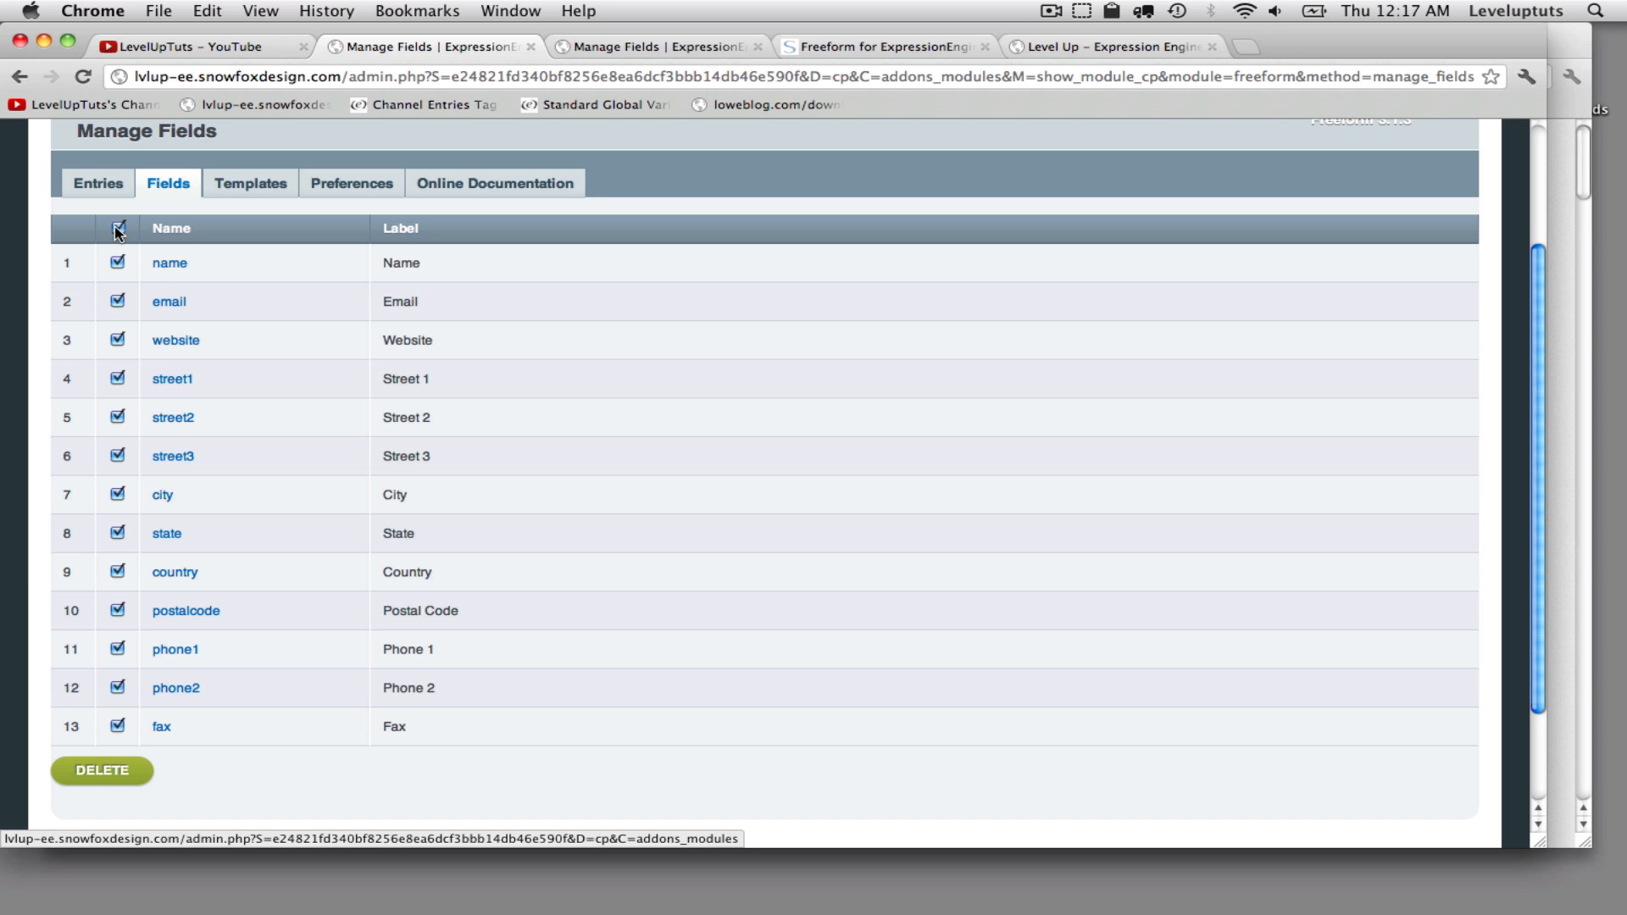
{"action": "left_click", "coordinate": [118, 229]}
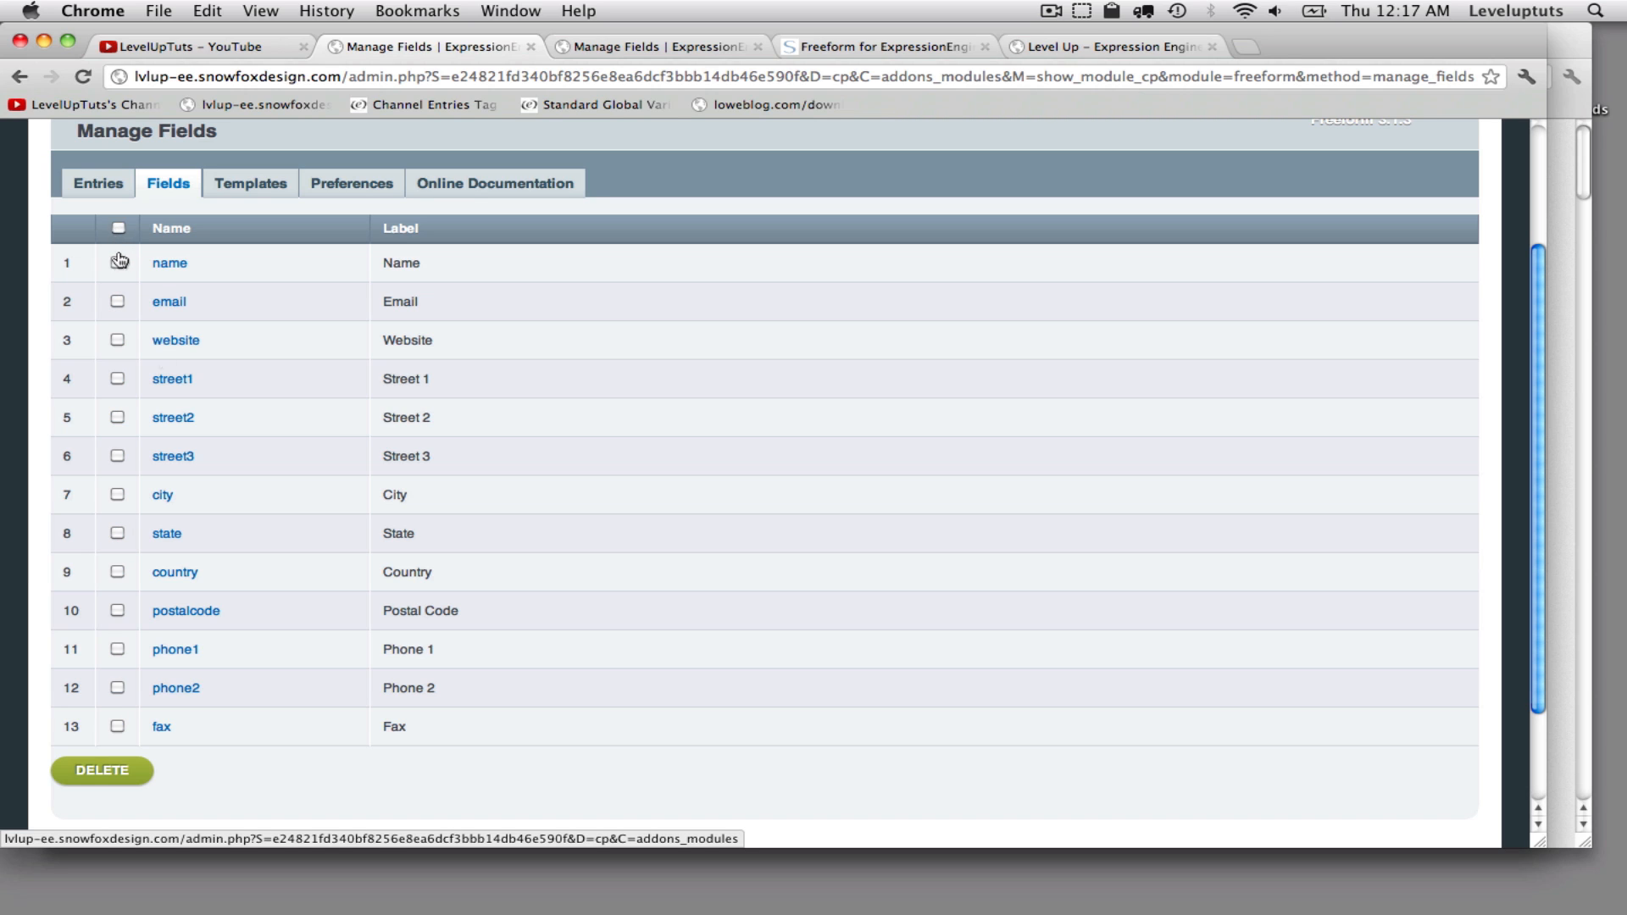
{"action": "left_click", "coordinate": [118, 380]}
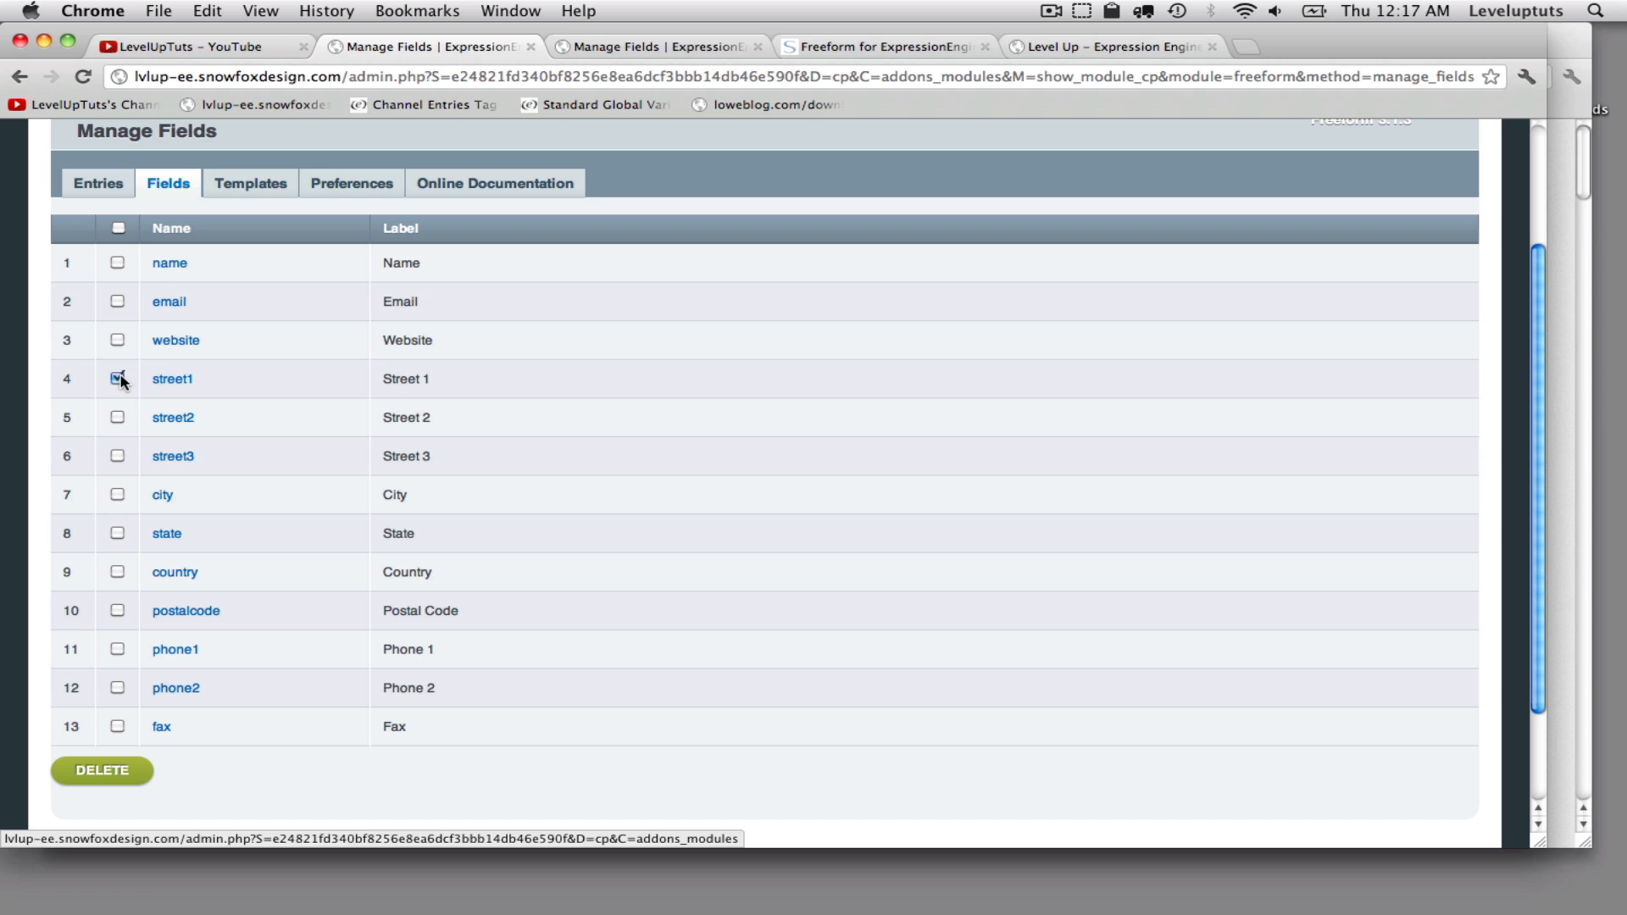
{"action": "left_click", "coordinate": [117, 418]}
{"action": "left_click", "coordinate": [117, 455]}
{"action": "double_click", "coordinate": [402, 303]}
{"action": "left_click", "coordinate": [117, 417]}
{"action": "left_click", "coordinate": [118, 456]}
{"action": "scroll", "coordinate": [359, 504], "scroll_direction": "up", "scroll_amount": 4}
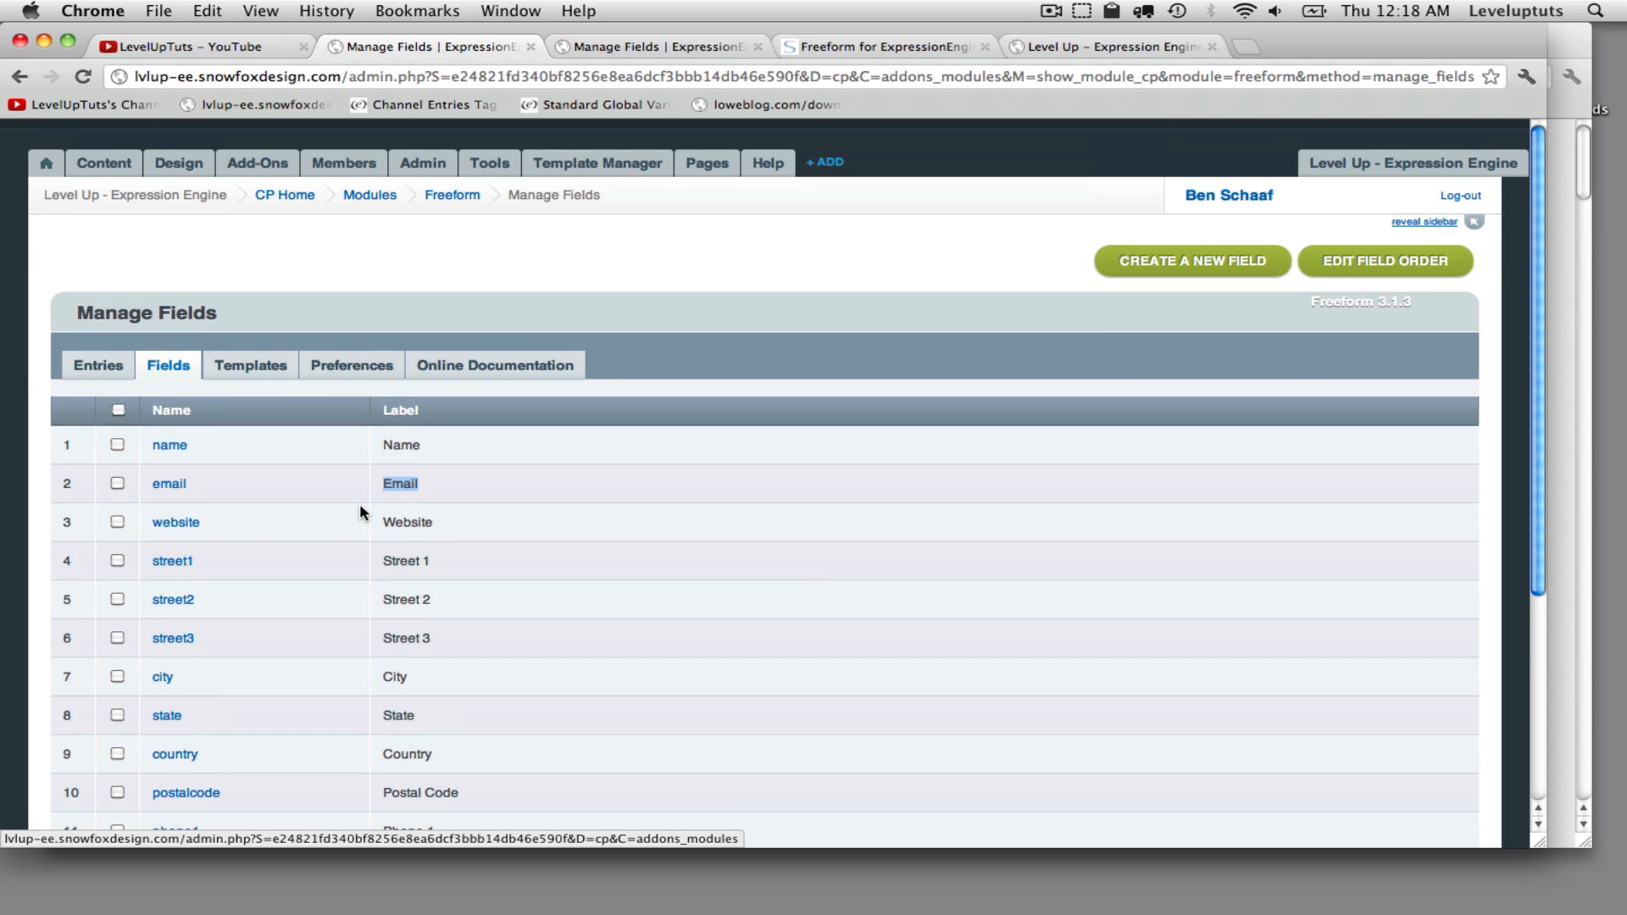
- Create a new Freeform field named comment with the label Comment and the Textarea field type
{"action": "left_click", "coordinate": [1216, 262]}
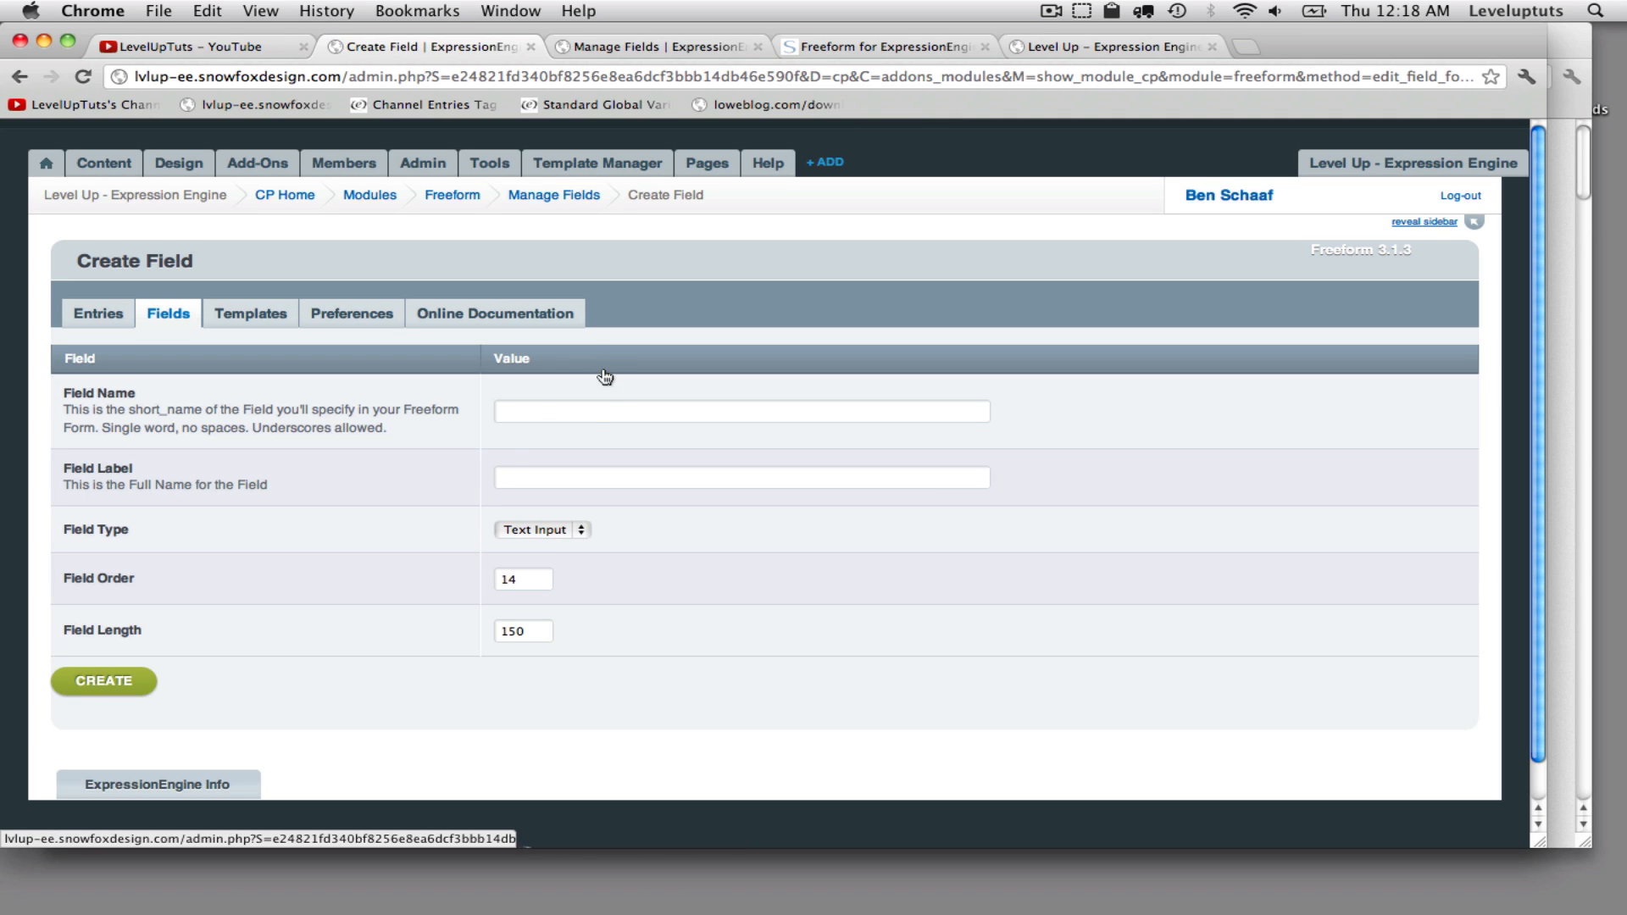
{"action": "left_click", "coordinate": [598, 412]}
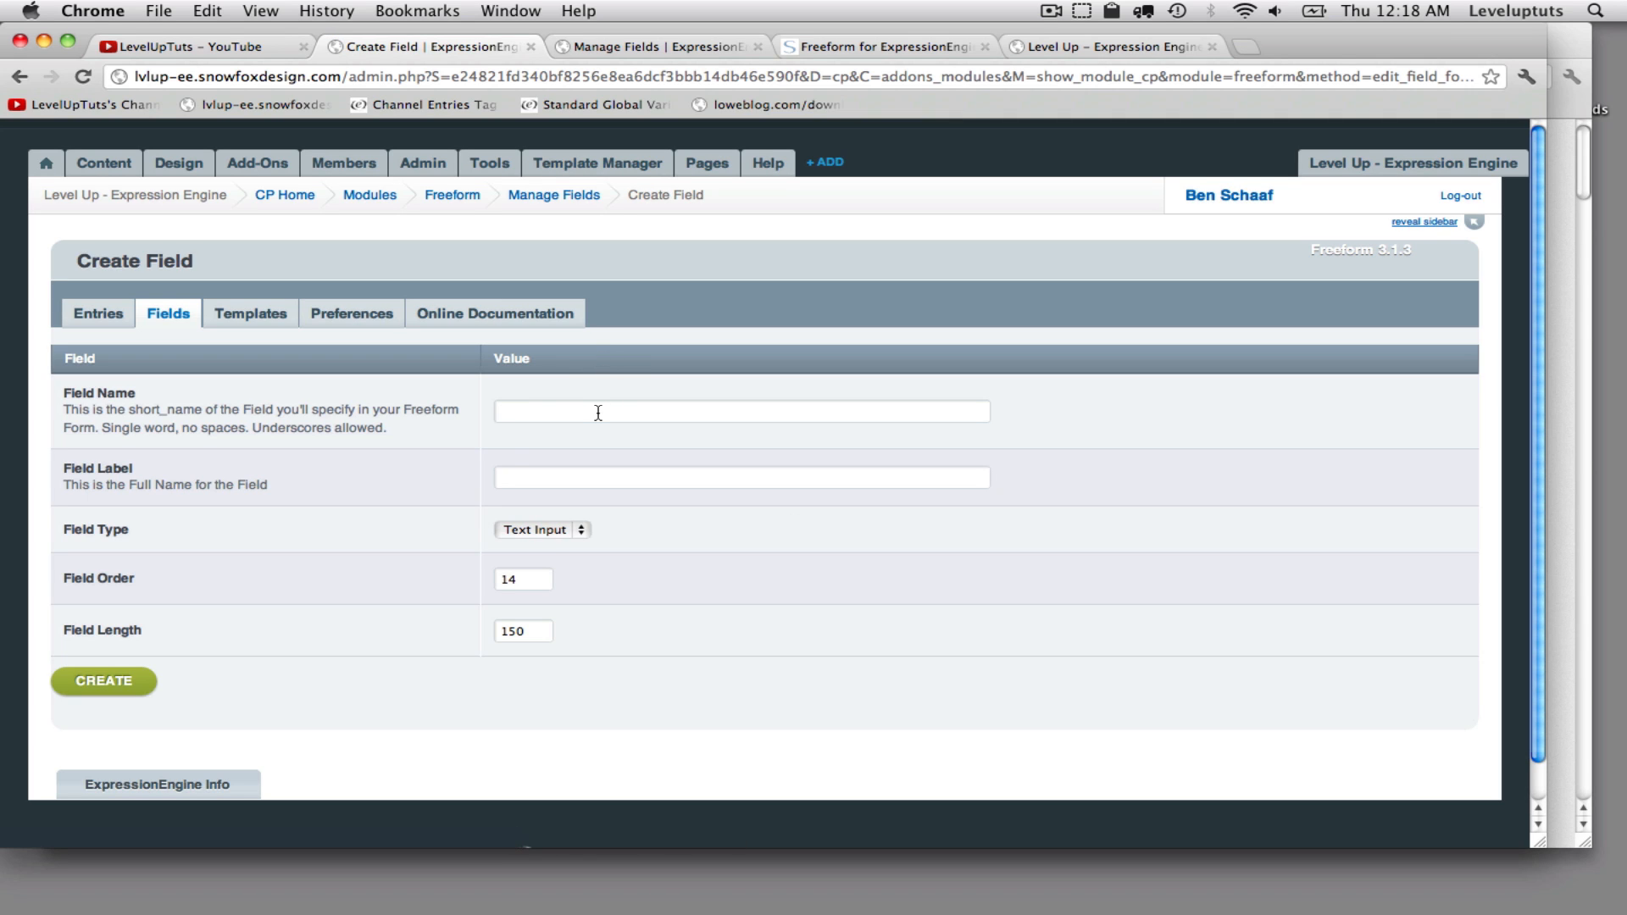
{"action": "type", "text": "comment"}
{"action": "left_click_drag", "start_coordinate": [342, 410], "coordinate": [334, 410]}
{"action": "left_click", "coordinate": [590, 415]}
{"action": "left_click", "coordinate": [543, 477]}
{"action": "type", "text": "Comment"}
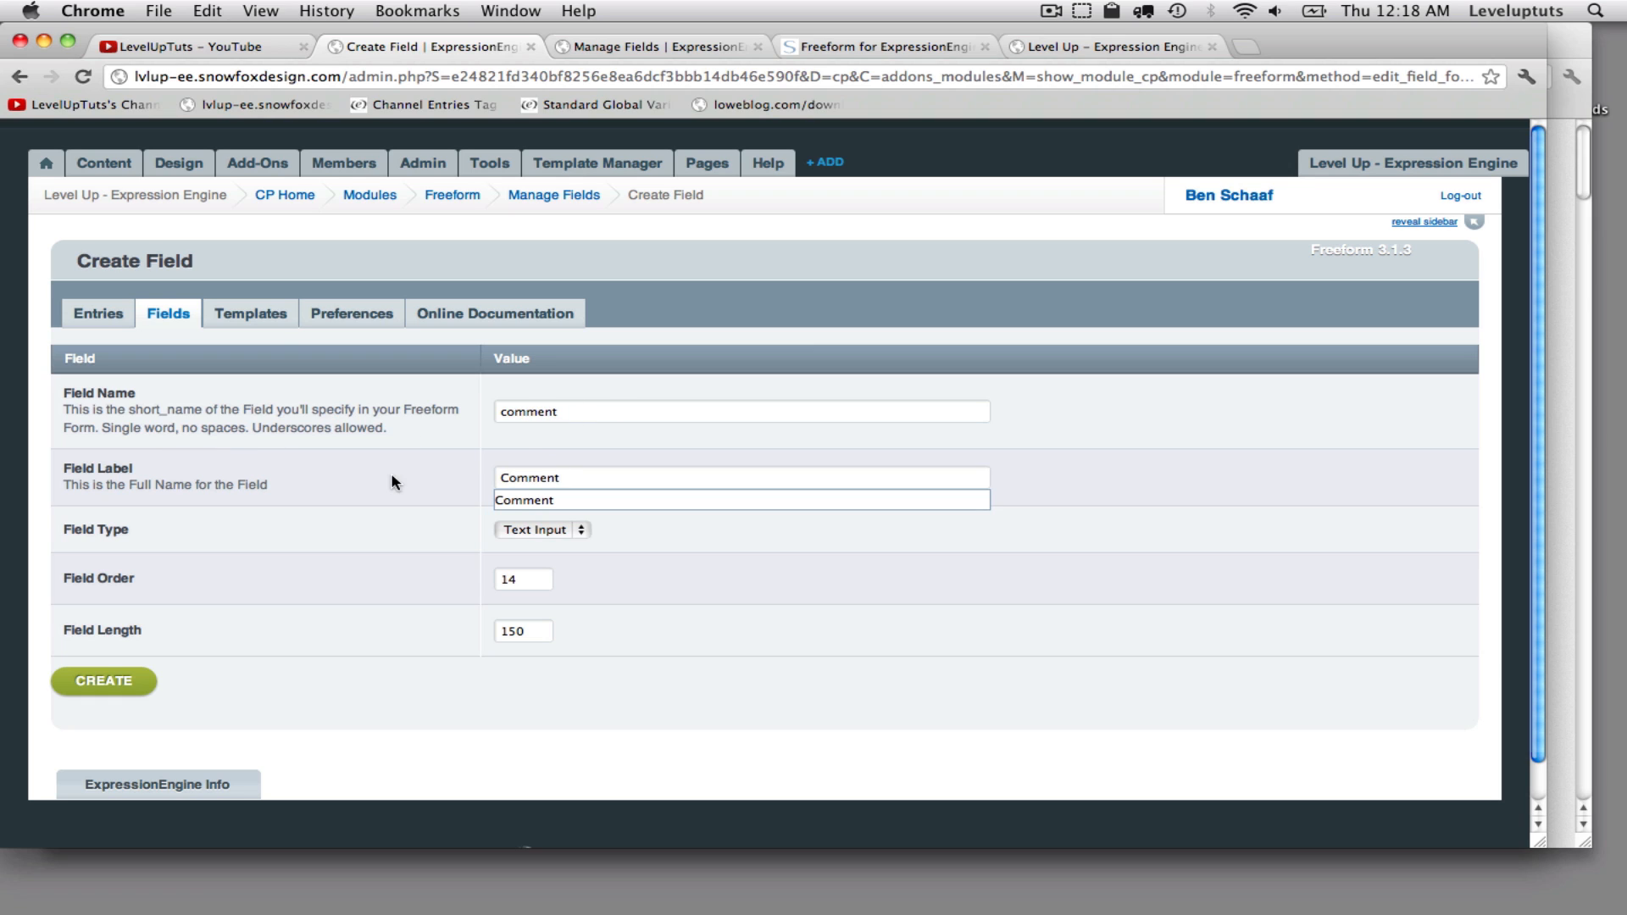
{"action": "left_click", "coordinate": [392, 480]}
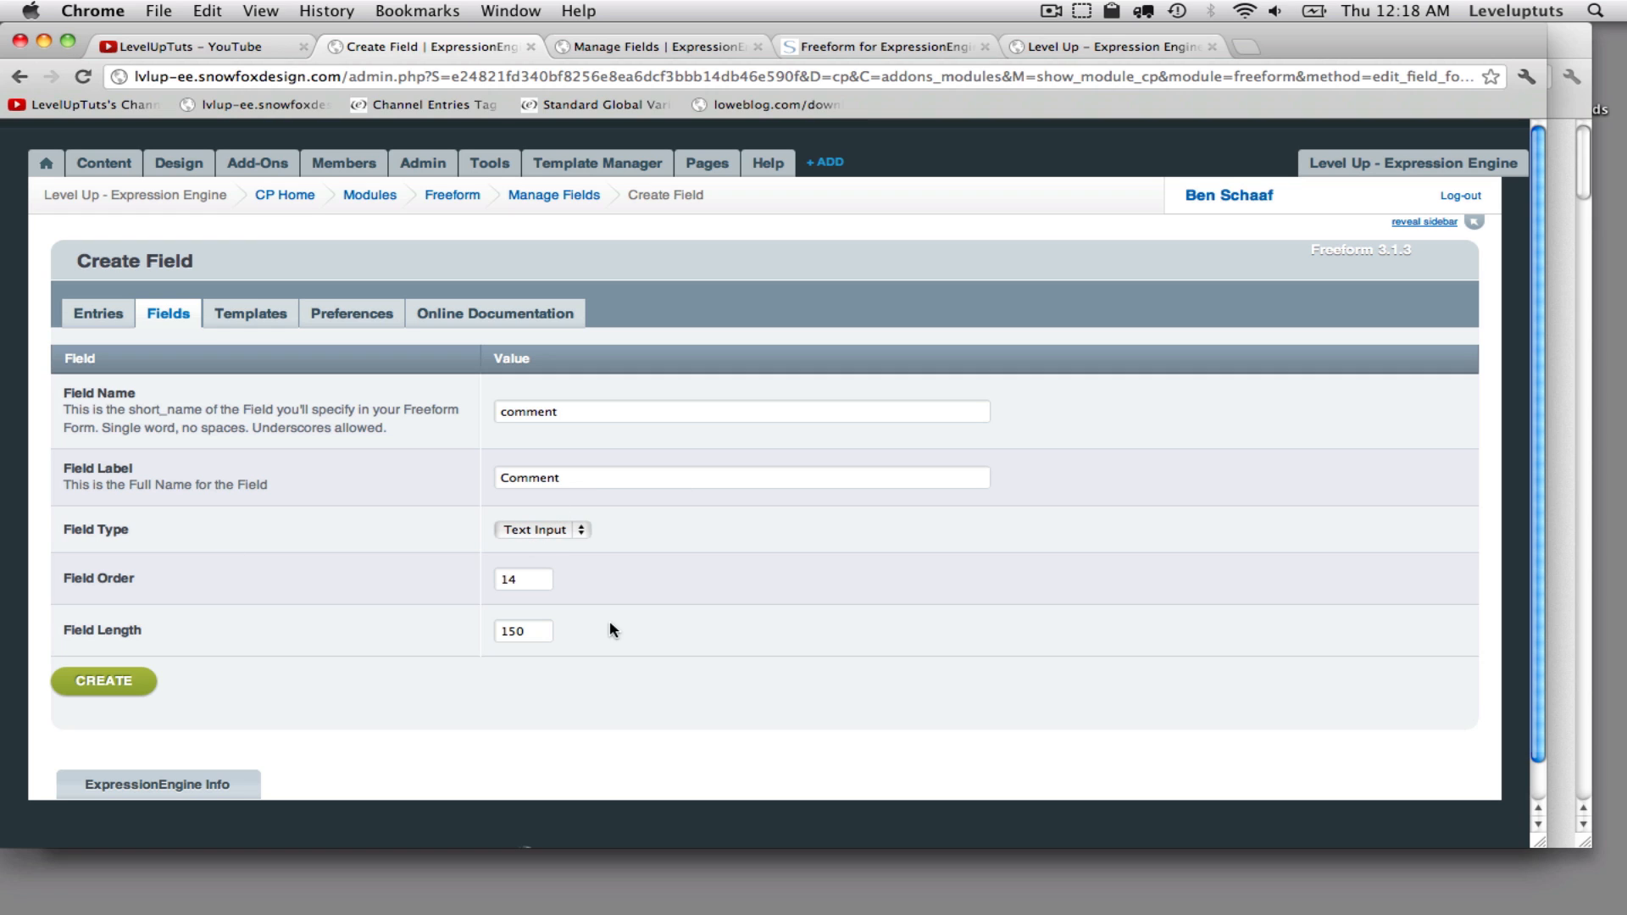
{"action": "left_click", "coordinate": [534, 530]}
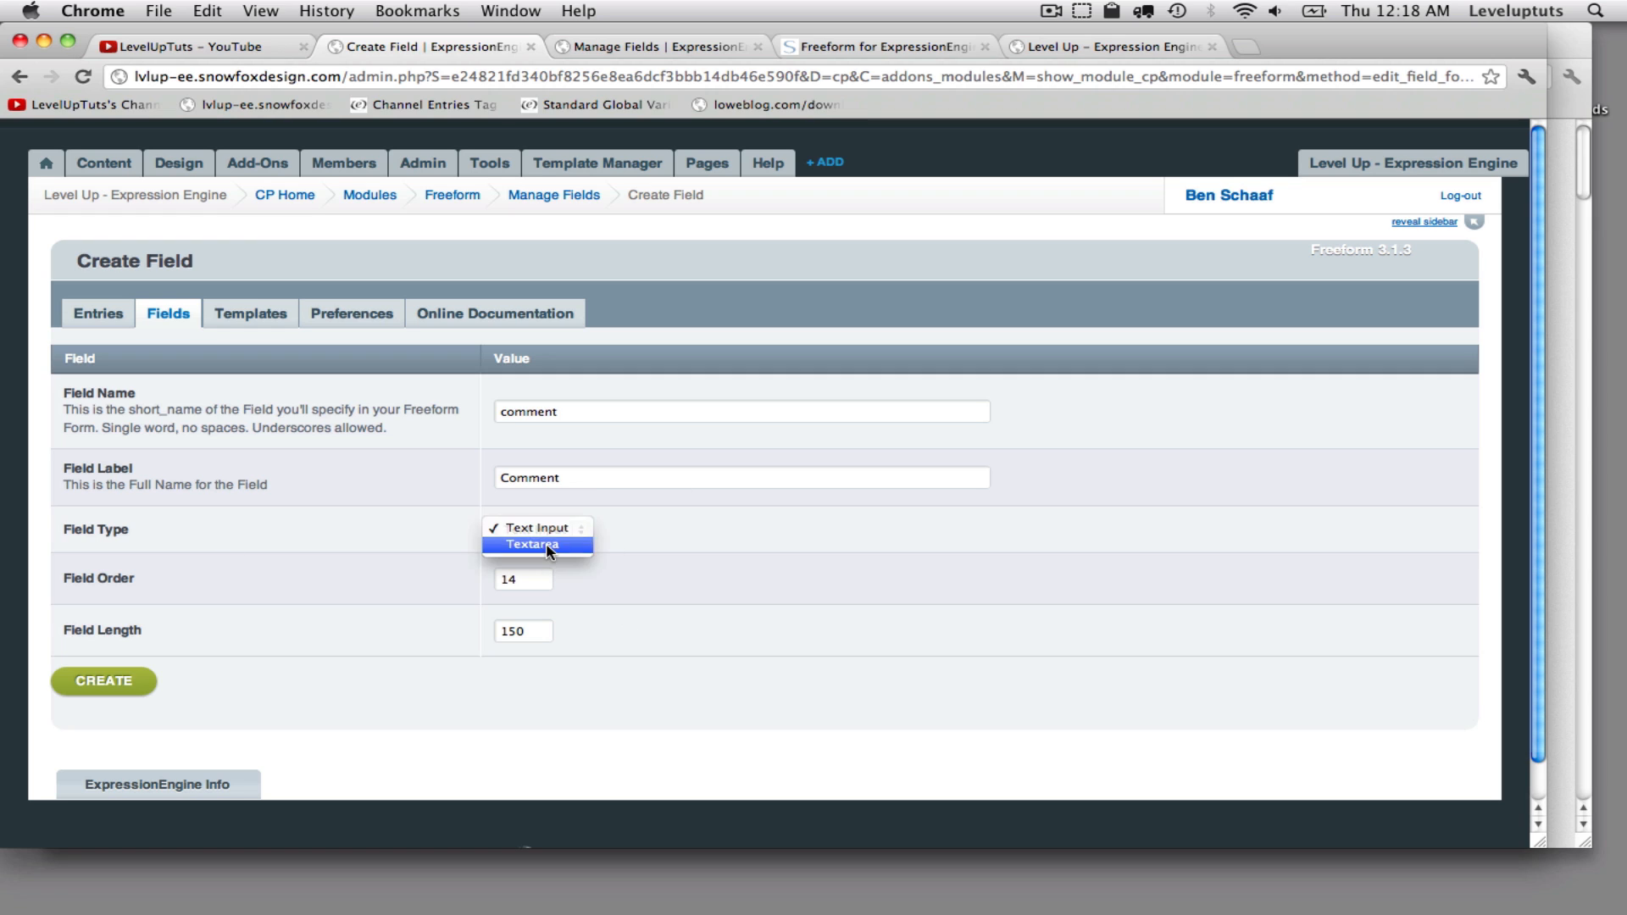
{"action": "left_click", "coordinate": [529, 546]}
{"action": "left_click", "coordinate": [106, 682]}
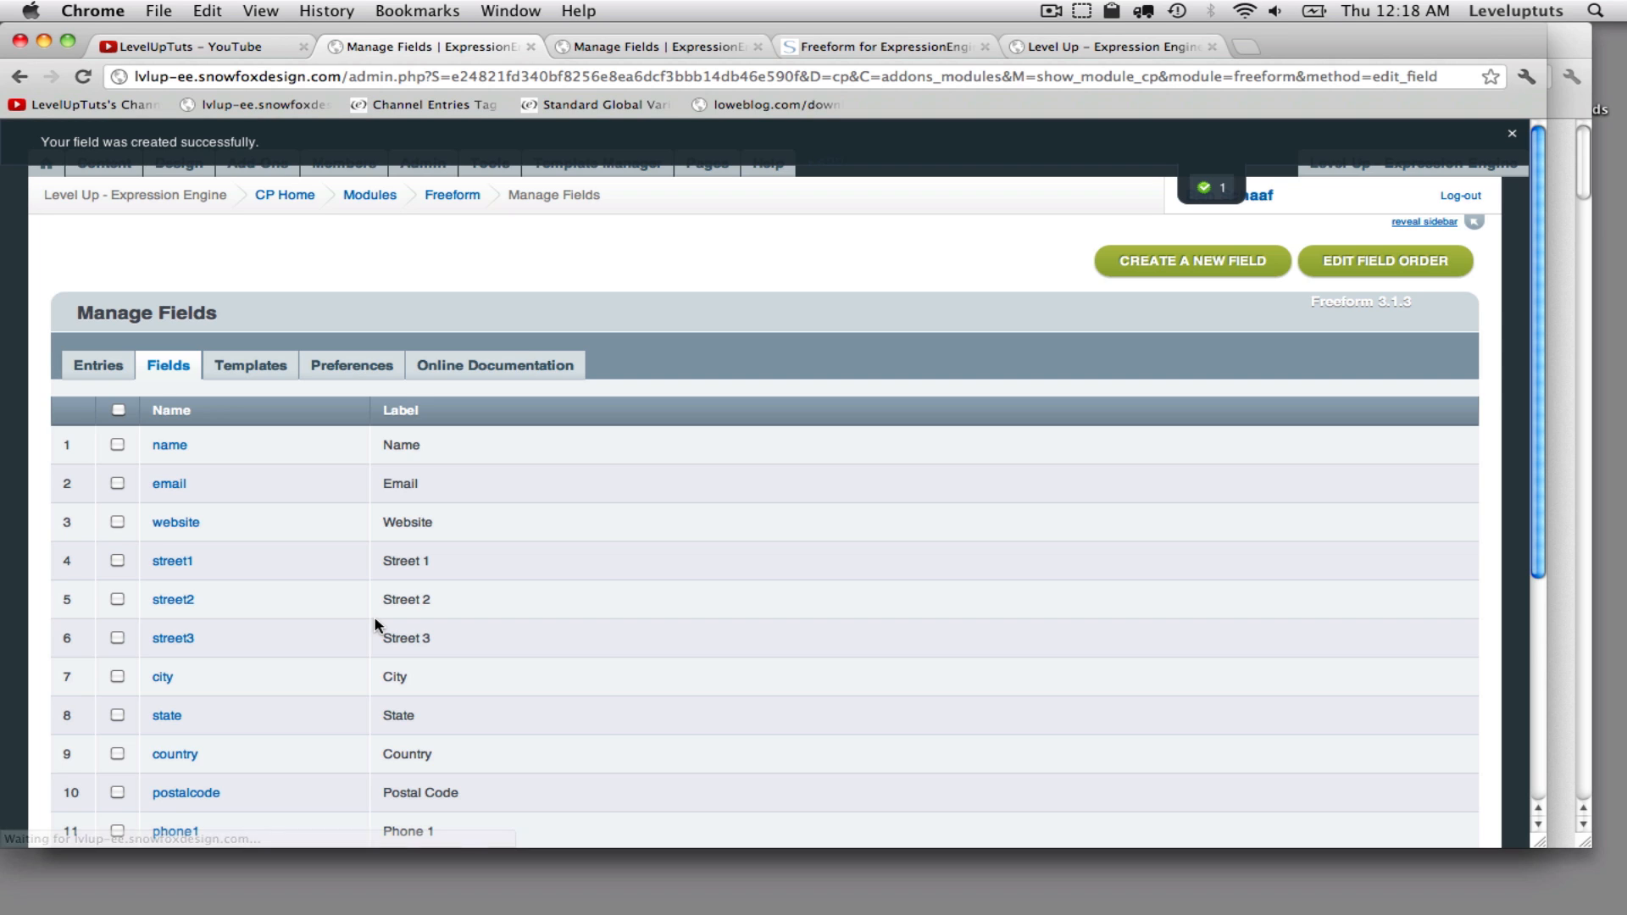
{"action": "scroll", "coordinate": [375, 624], "scroll_direction": "down", "scroll_amount": 3}
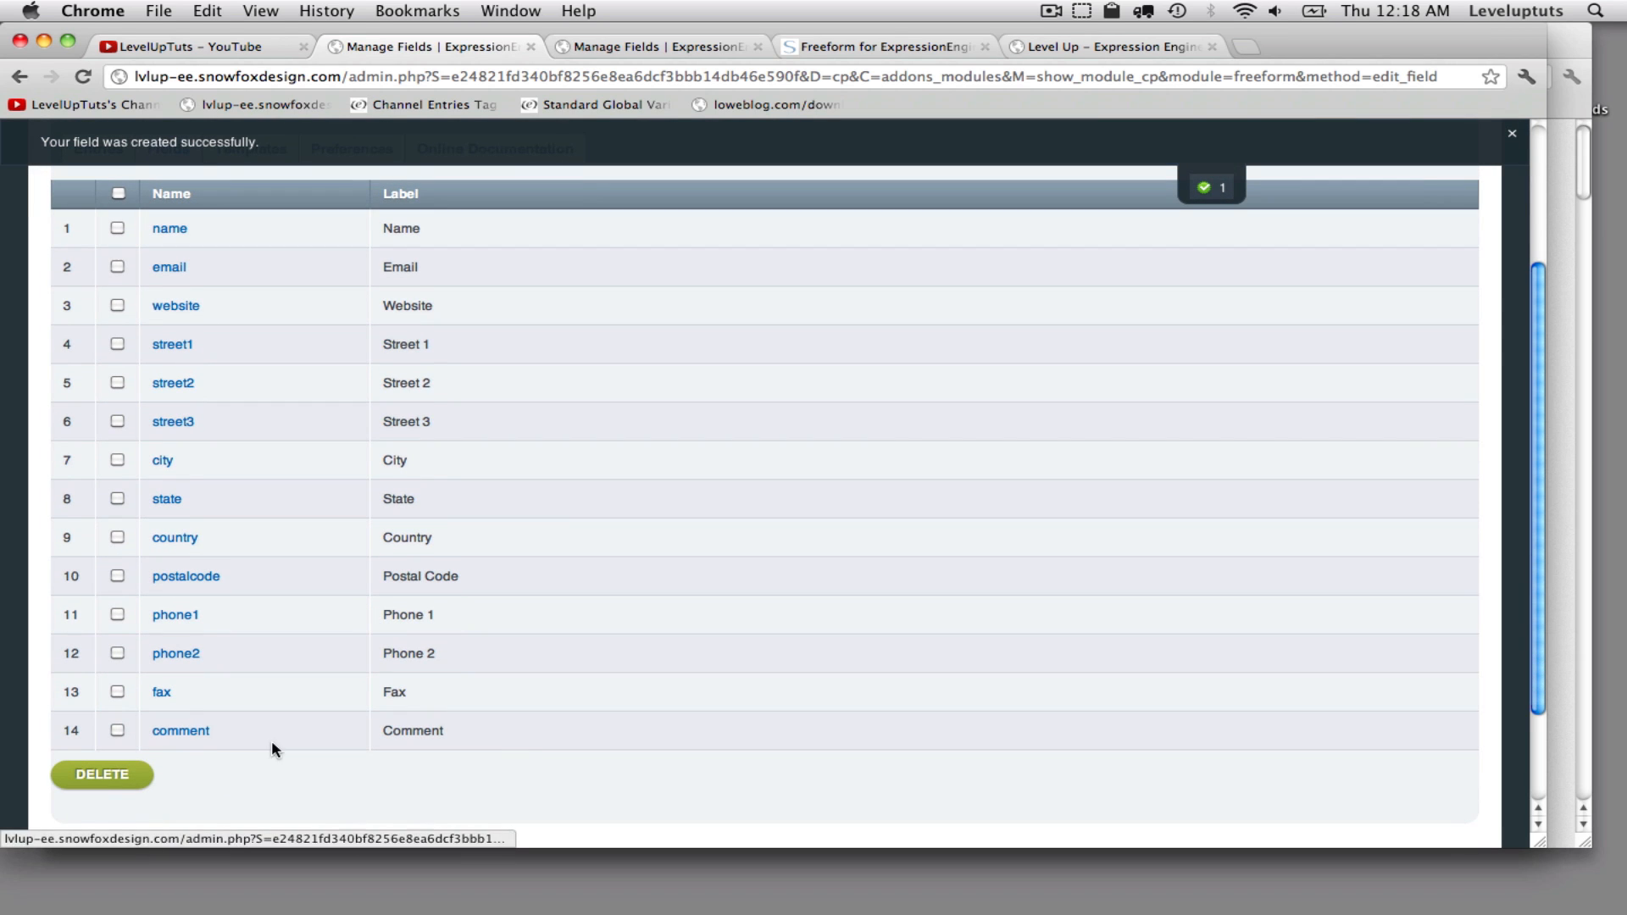
{"action": "scroll", "coordinate": [298, 753], "scroll_direction": "up", "scroll_amount": 3}
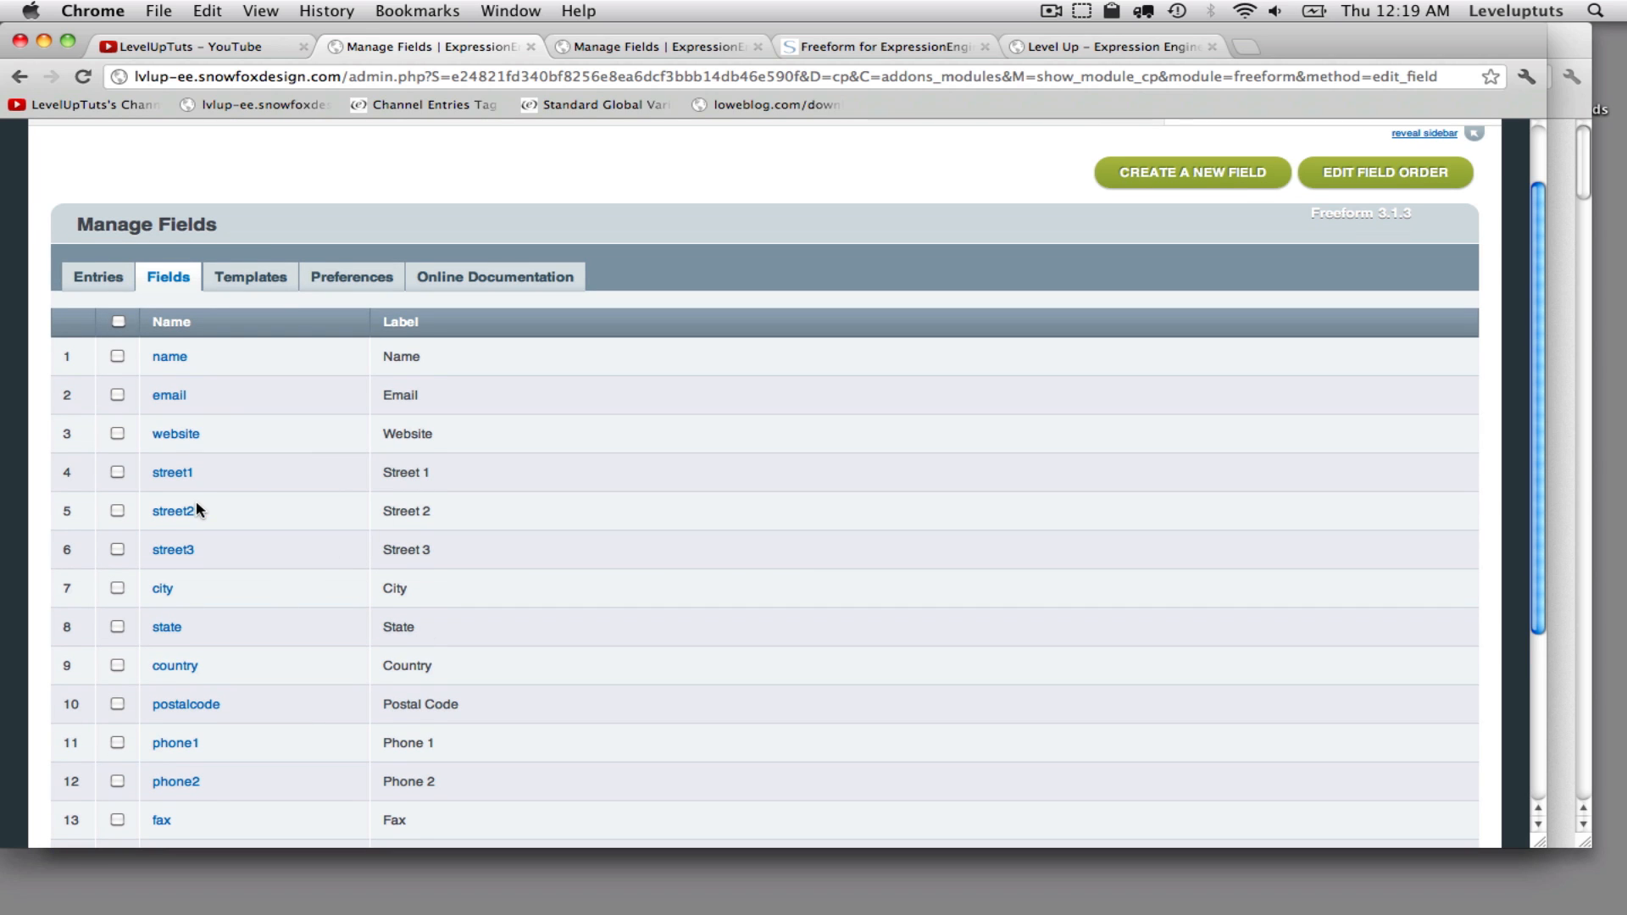
{"action": "scroll", "coordinate": [206, 511], "scroll_direction": "down", "scroll_amount": 3}
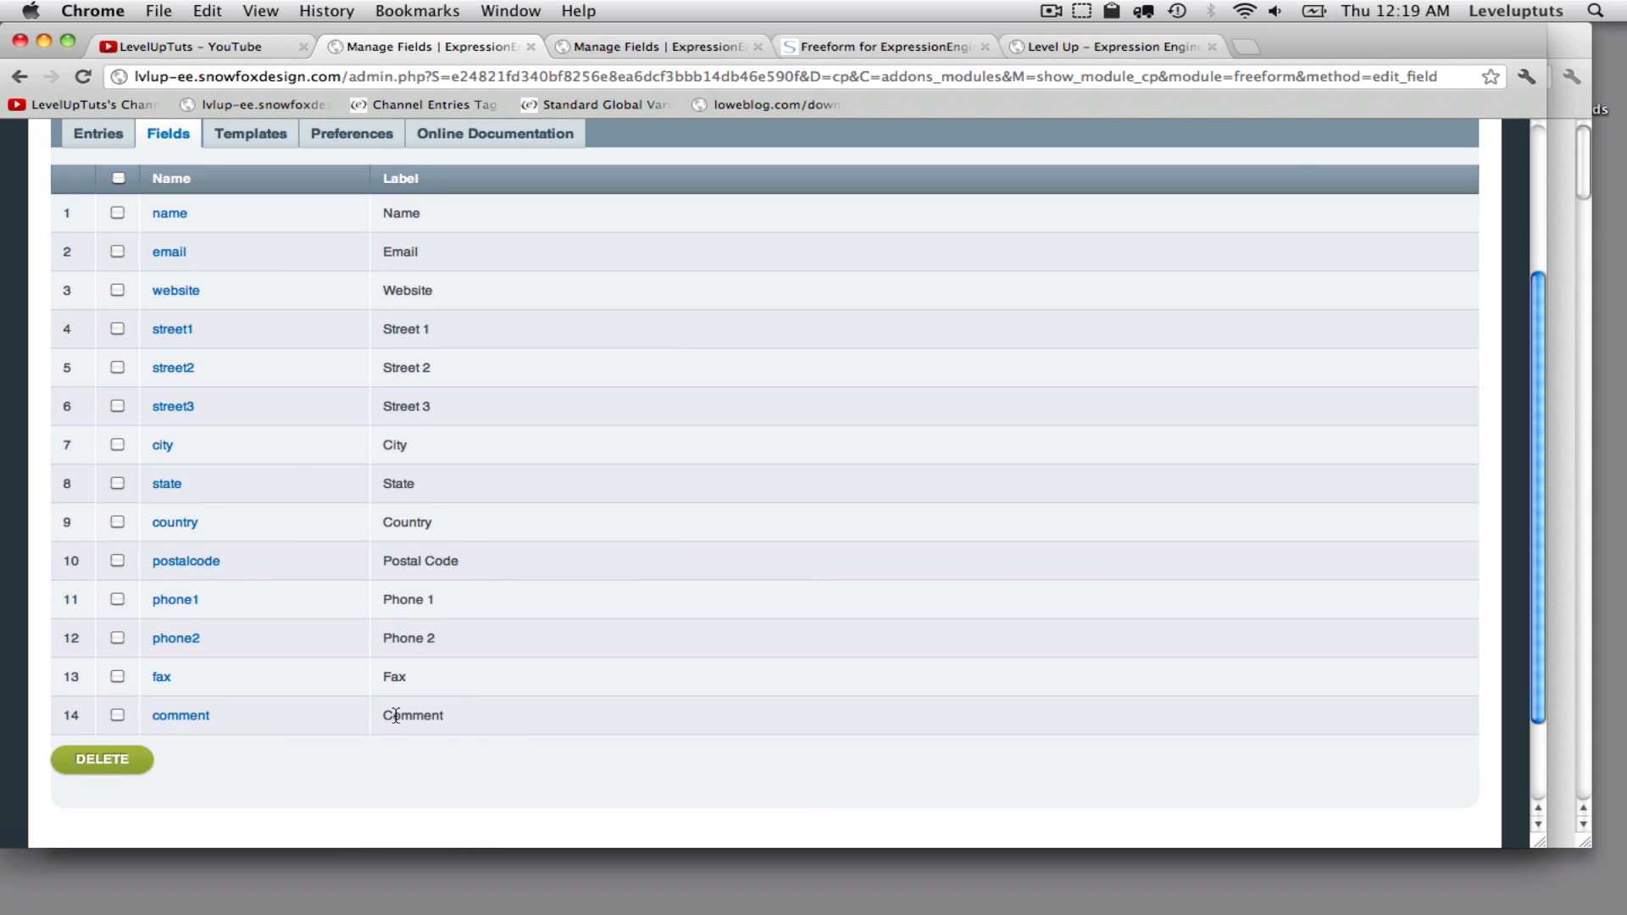
- Open the Freeform templates section and start creating a new template
{"action": "scroll", "coordinate": [394, 716], "scroll_direction": "up", "scroll_amount": 1}
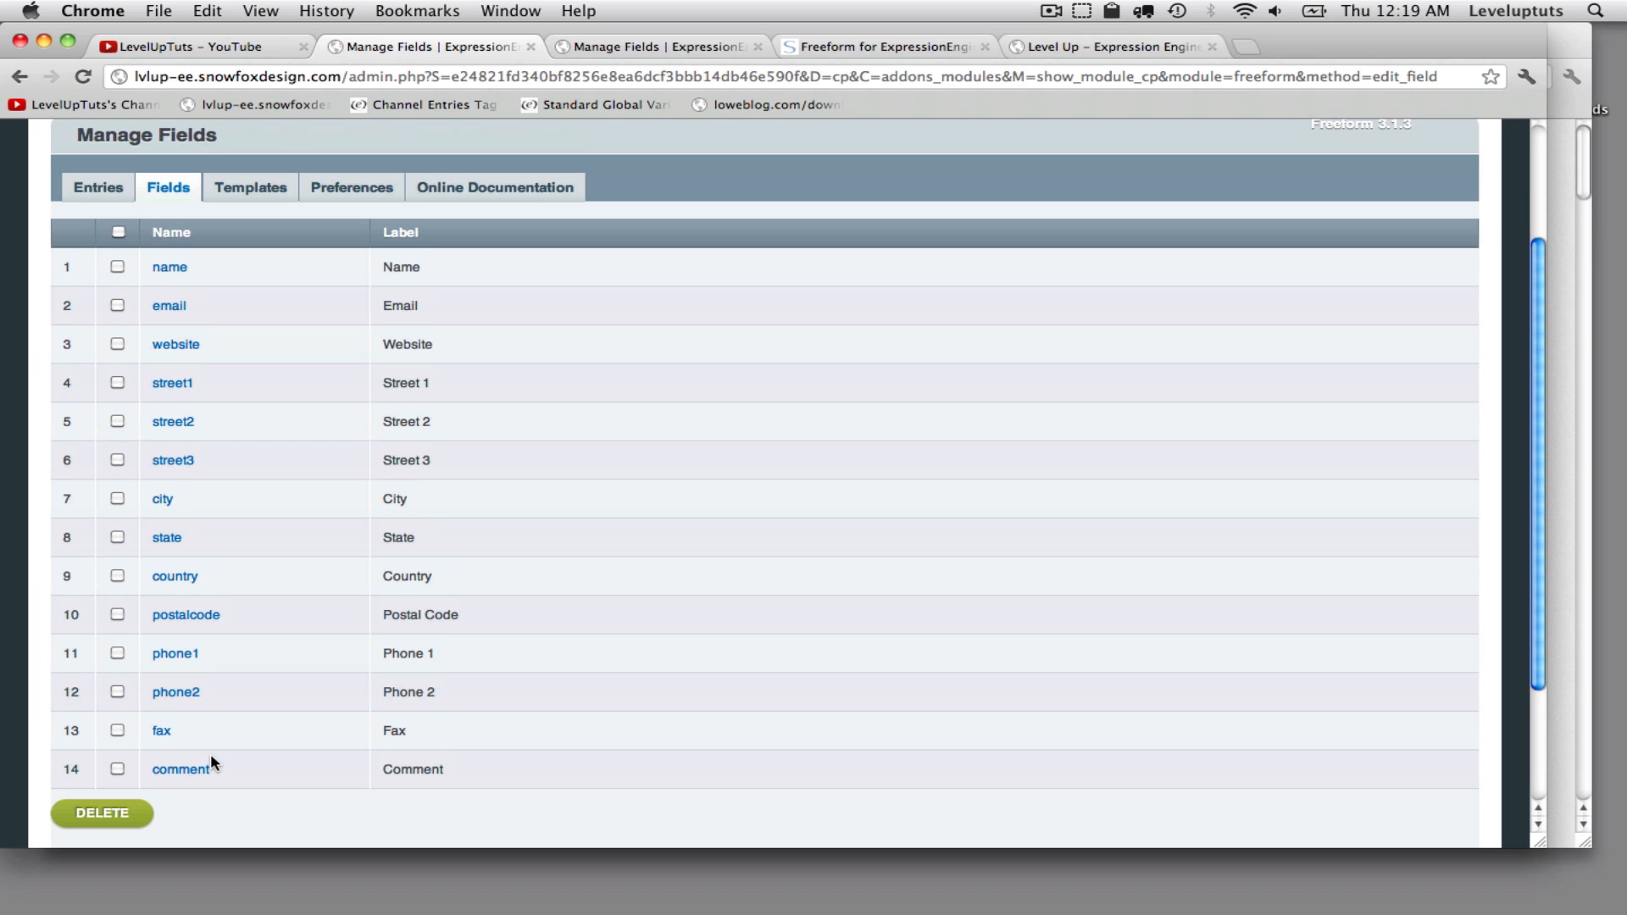
{"action": "scroll", "coordinate": [212, 760], "scroll_direction": "up", "scroll_amount": 3}
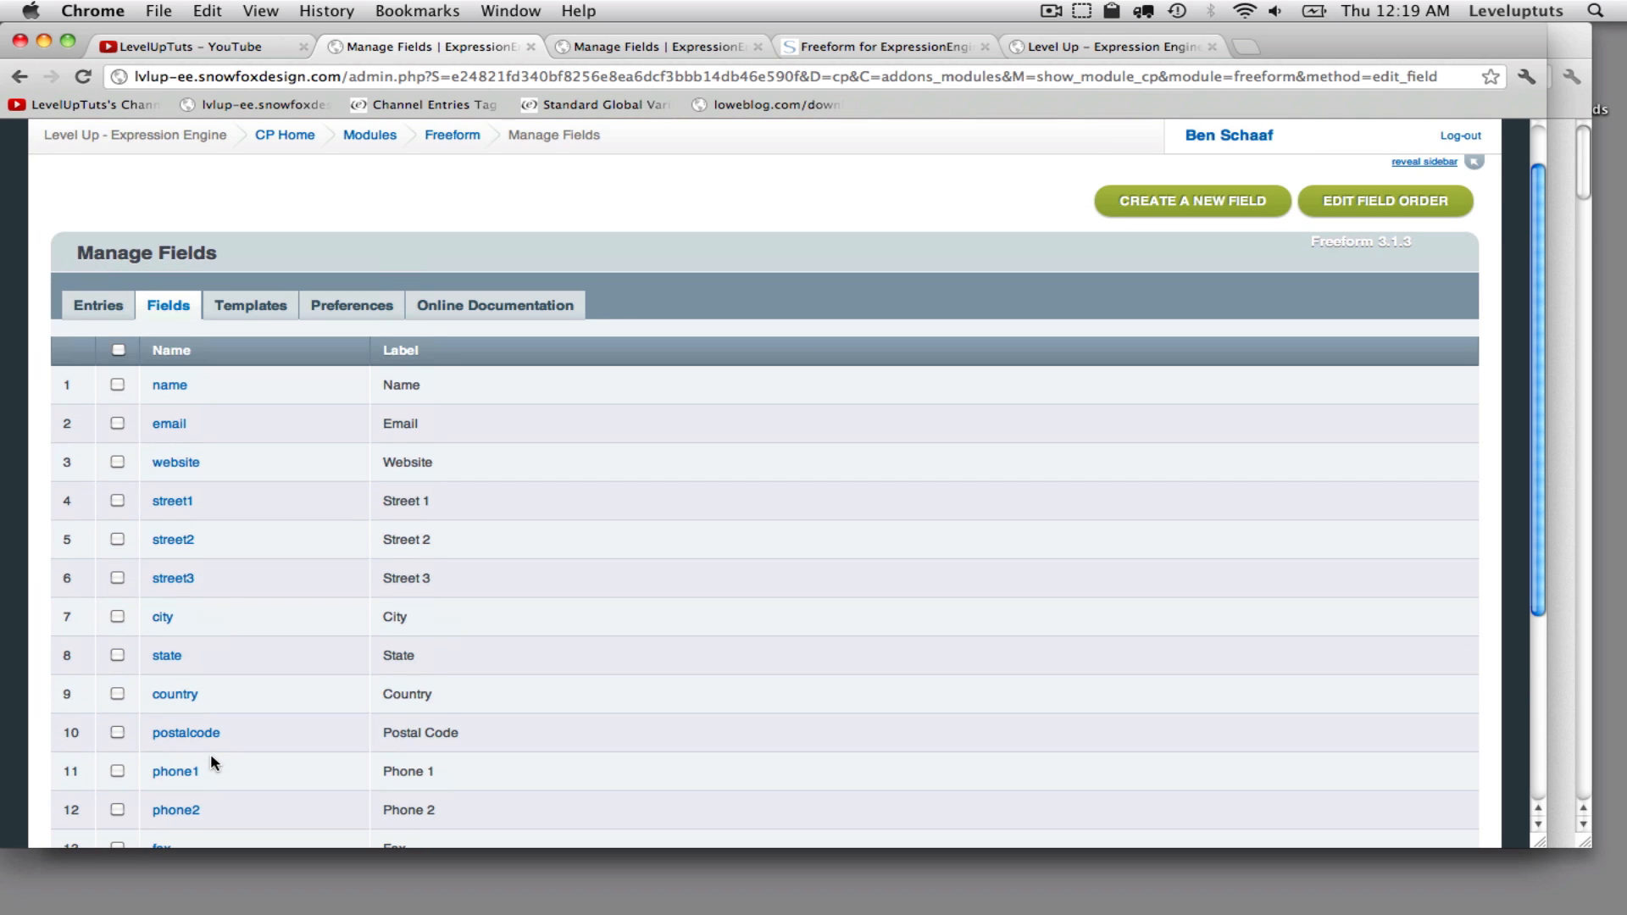
{"action": "scroll", "coordinate": [227, 601], "scroll_direction": "up", "scroll_amount": 1}
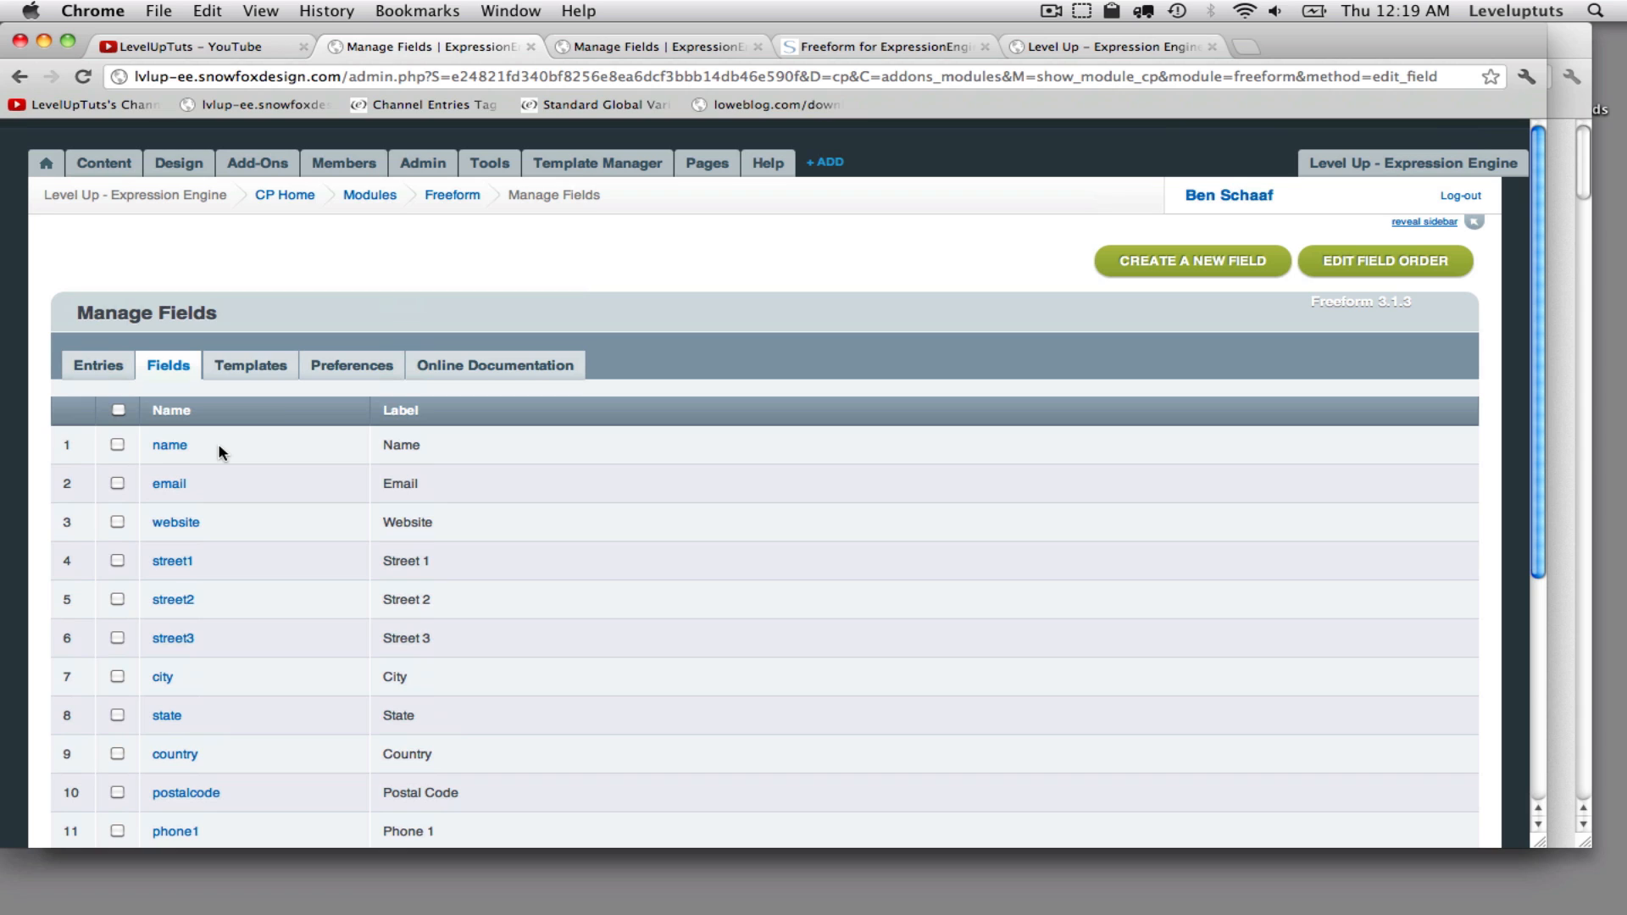
{"action": "left_click", "coordinate": [253, 371]}
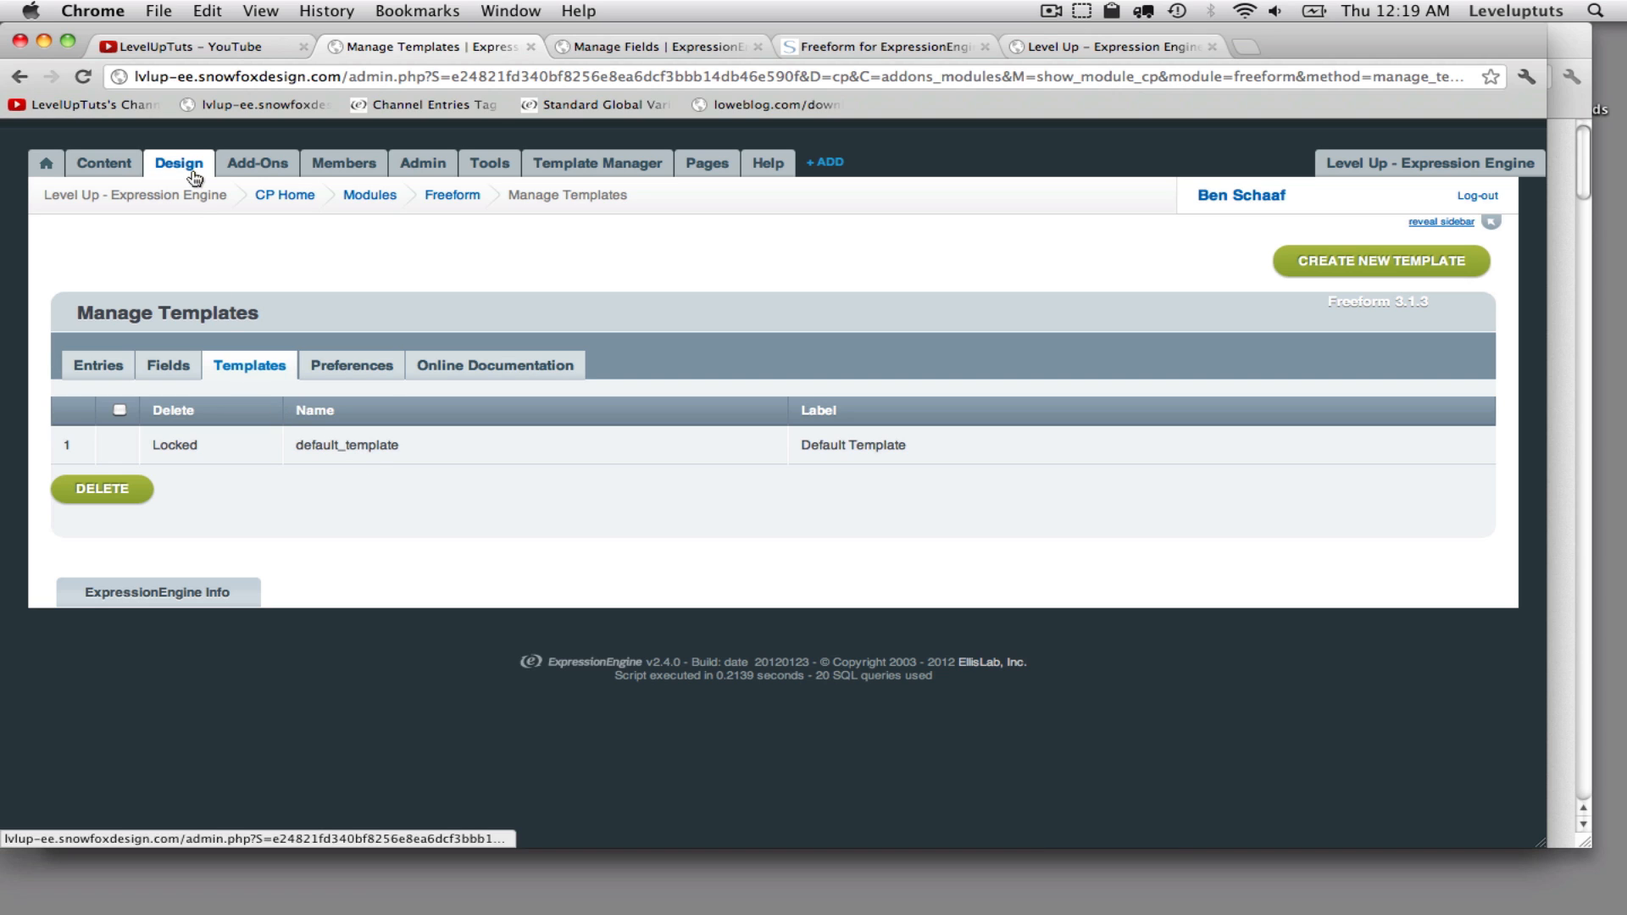
{"action": "mouse_move", "coordinate": [194, 180]}
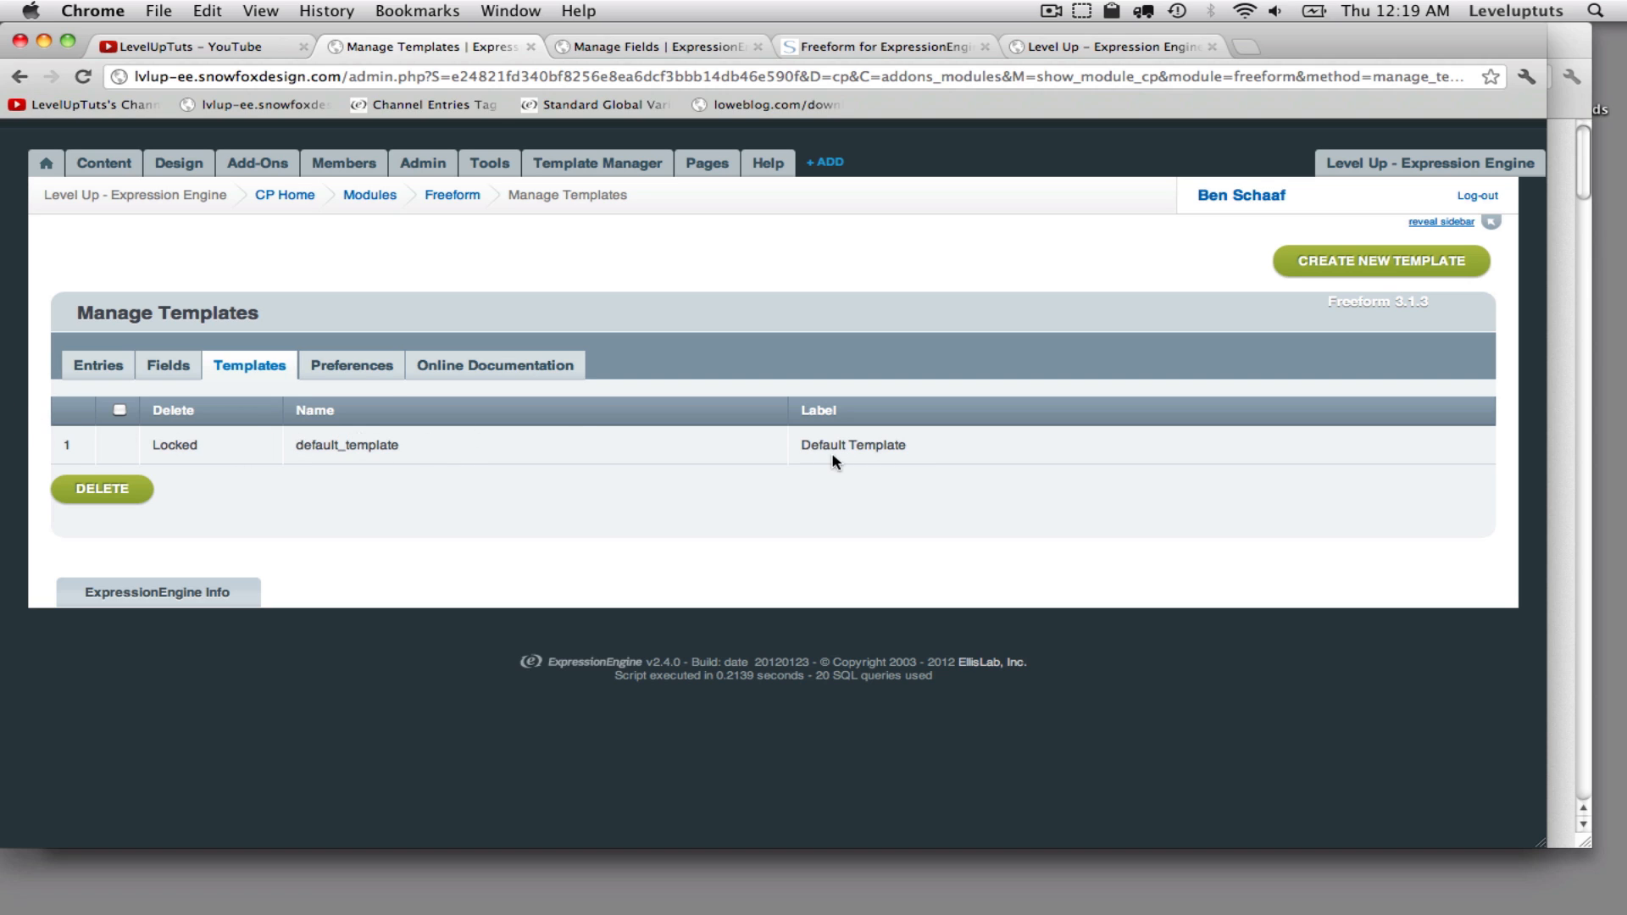
{"action": "left_click", "coordinate": [1358, 269]}
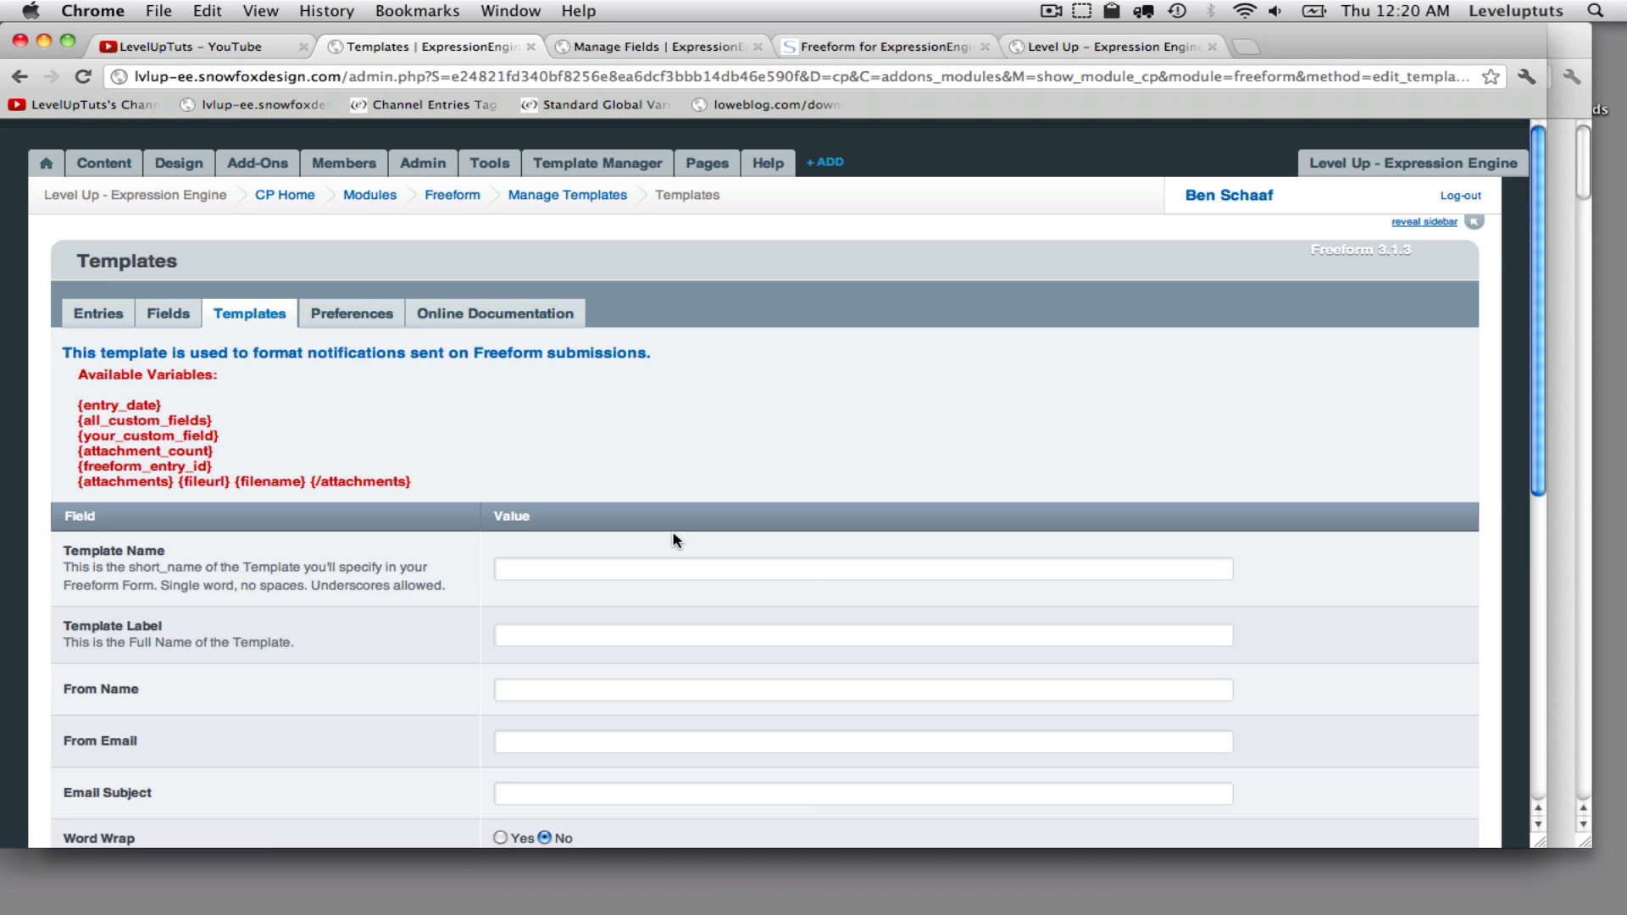
- Examine the new template form and its default email message text
{"action": "scroll", "coordinate": [673, 540], "scroll_direction": "down", "scroll_amount": 5}
{"action": "scroll", "coordinate": [674, 536], "scroll_direction": "down", "scroll_amount": 3}
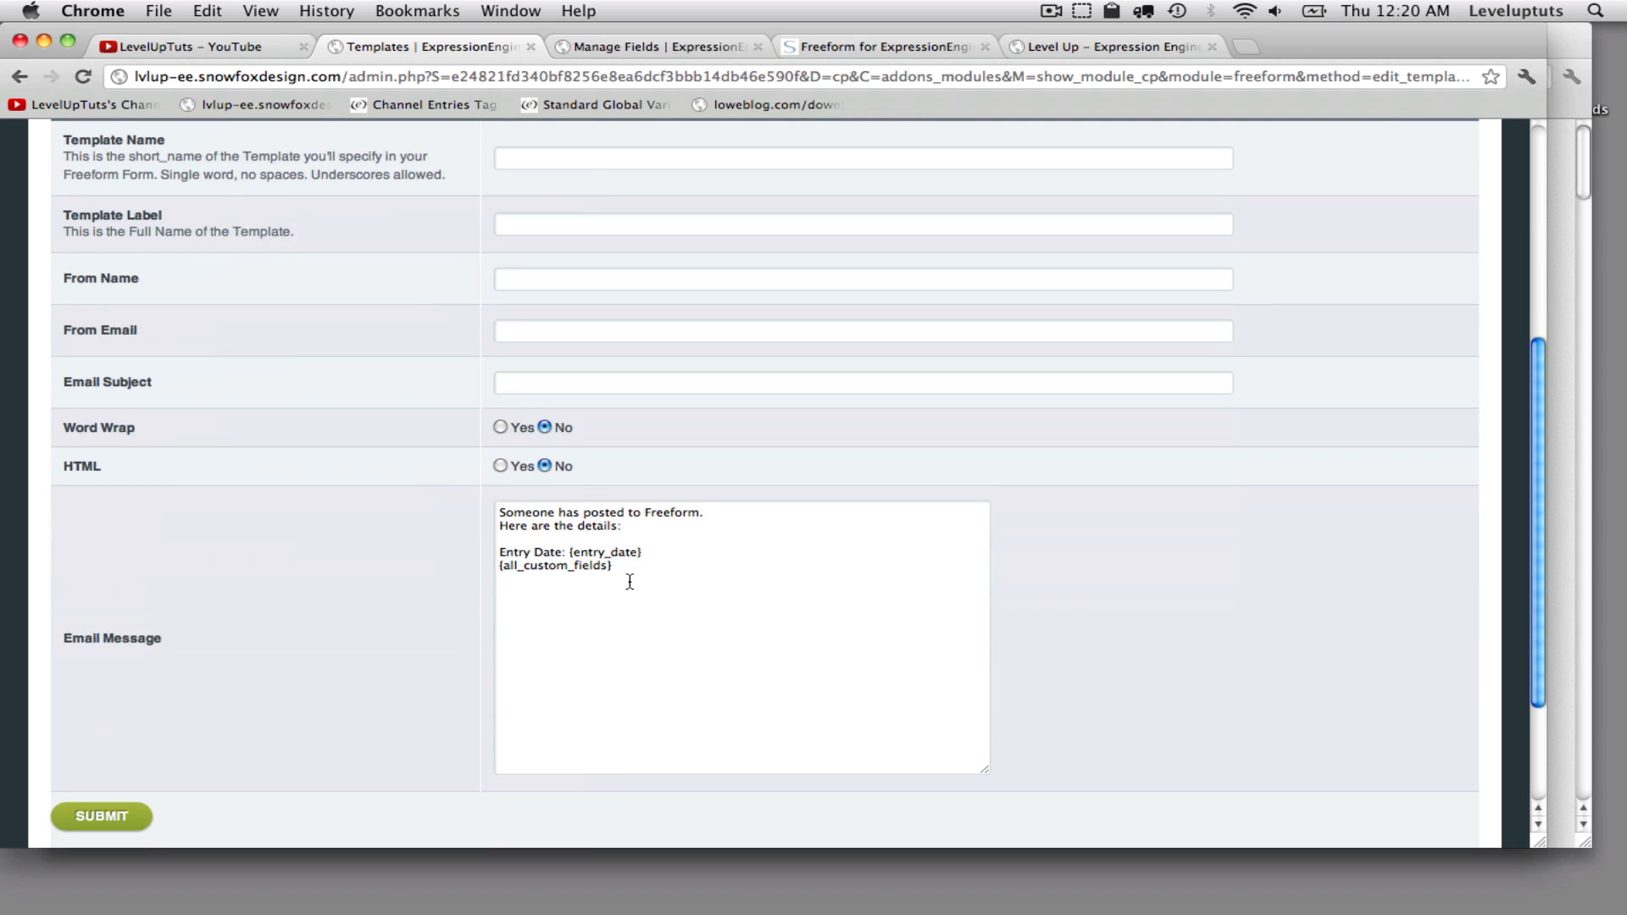
{"action": "triple_click", "coordinate": [569, 576]}
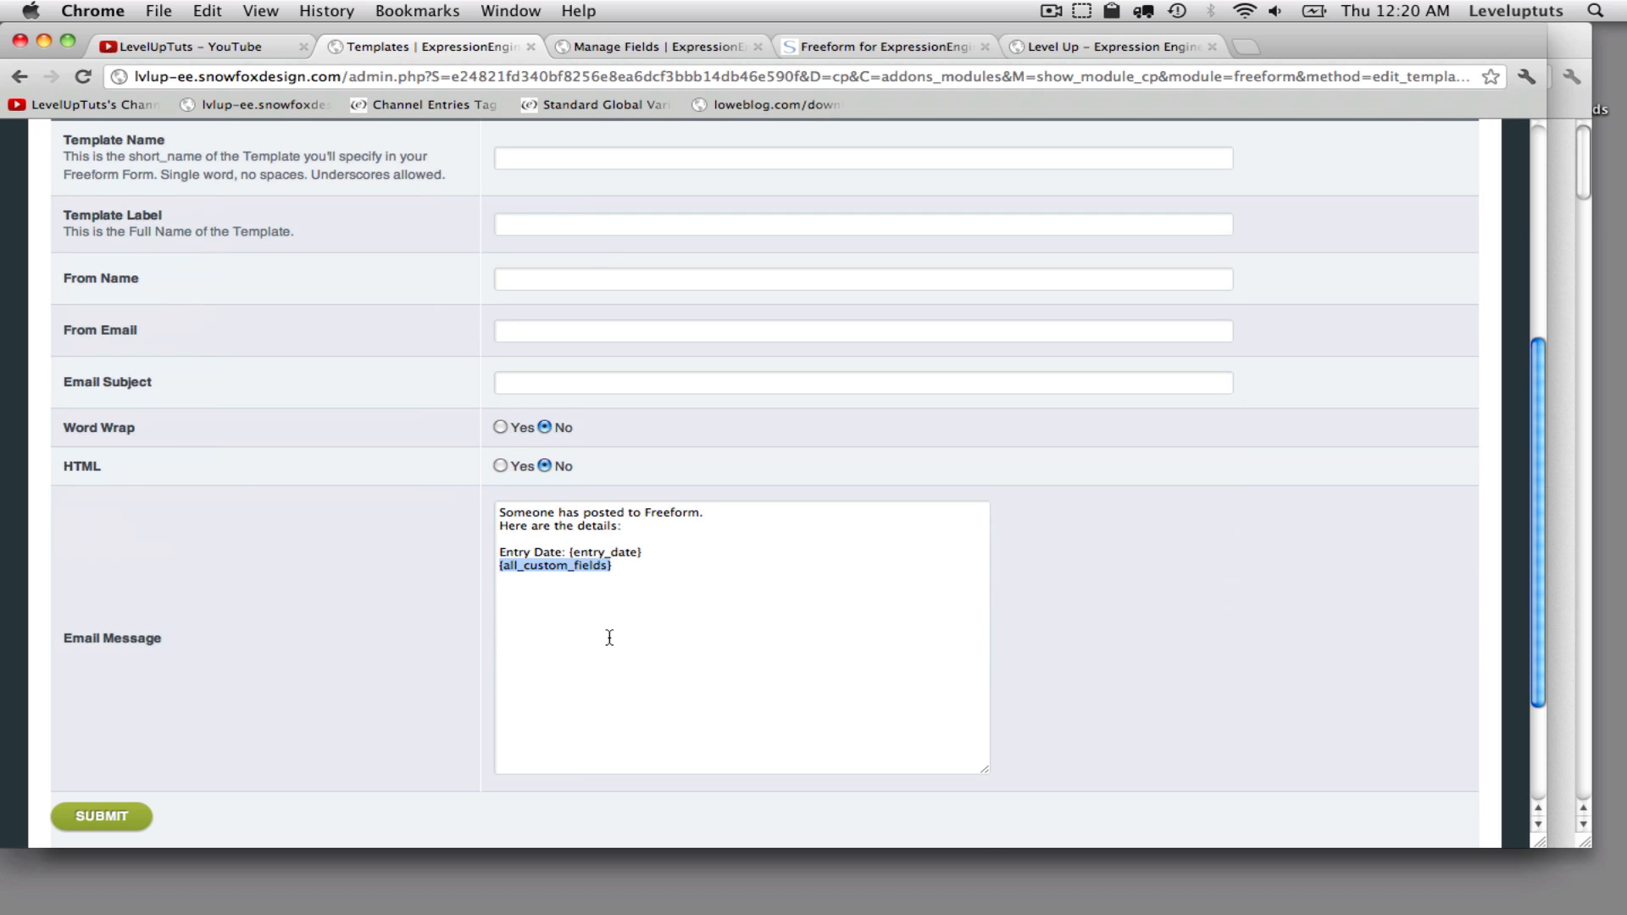
{"action": "scroll", "coordinate": [609, 637], "scroll_direction": "up", "scroll_amount": 3}
{"action": "scroll", "coordinate": [307, 217], "scroll_direction": "up", "scroll_amount": 4}
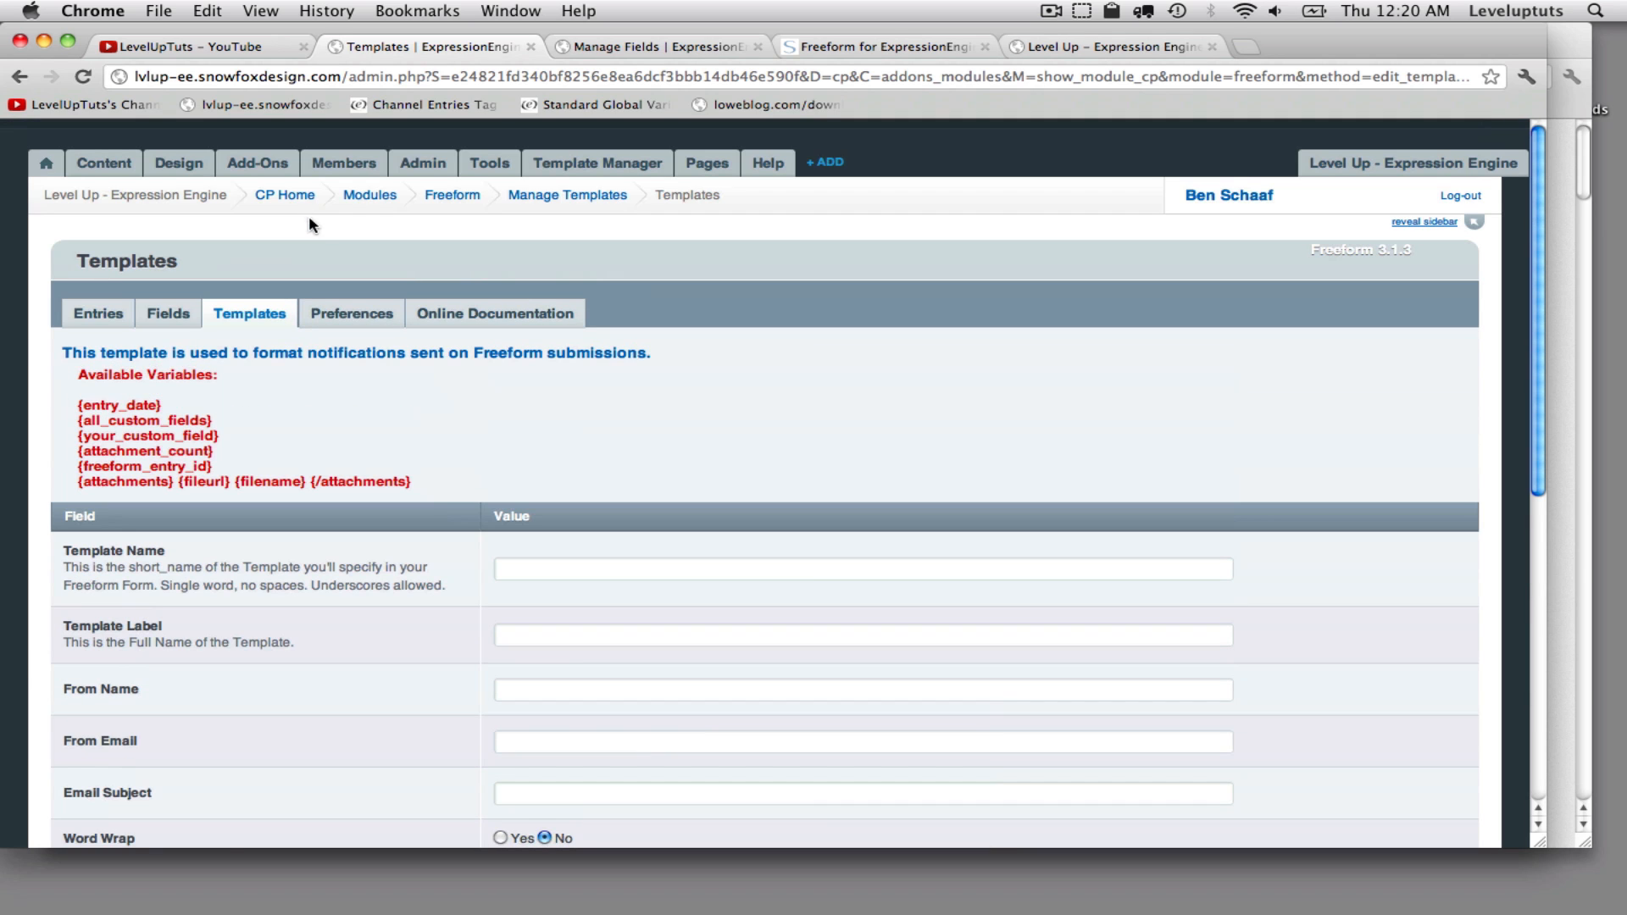
{"action": "scroll", "coordinate": [178, 312], "scroll_direction": "down", "scroll_amount": 1}
{"action": "scroll", "coordinate": [178, 312], "scroll_direction": "down", "scroll_amount": 6}
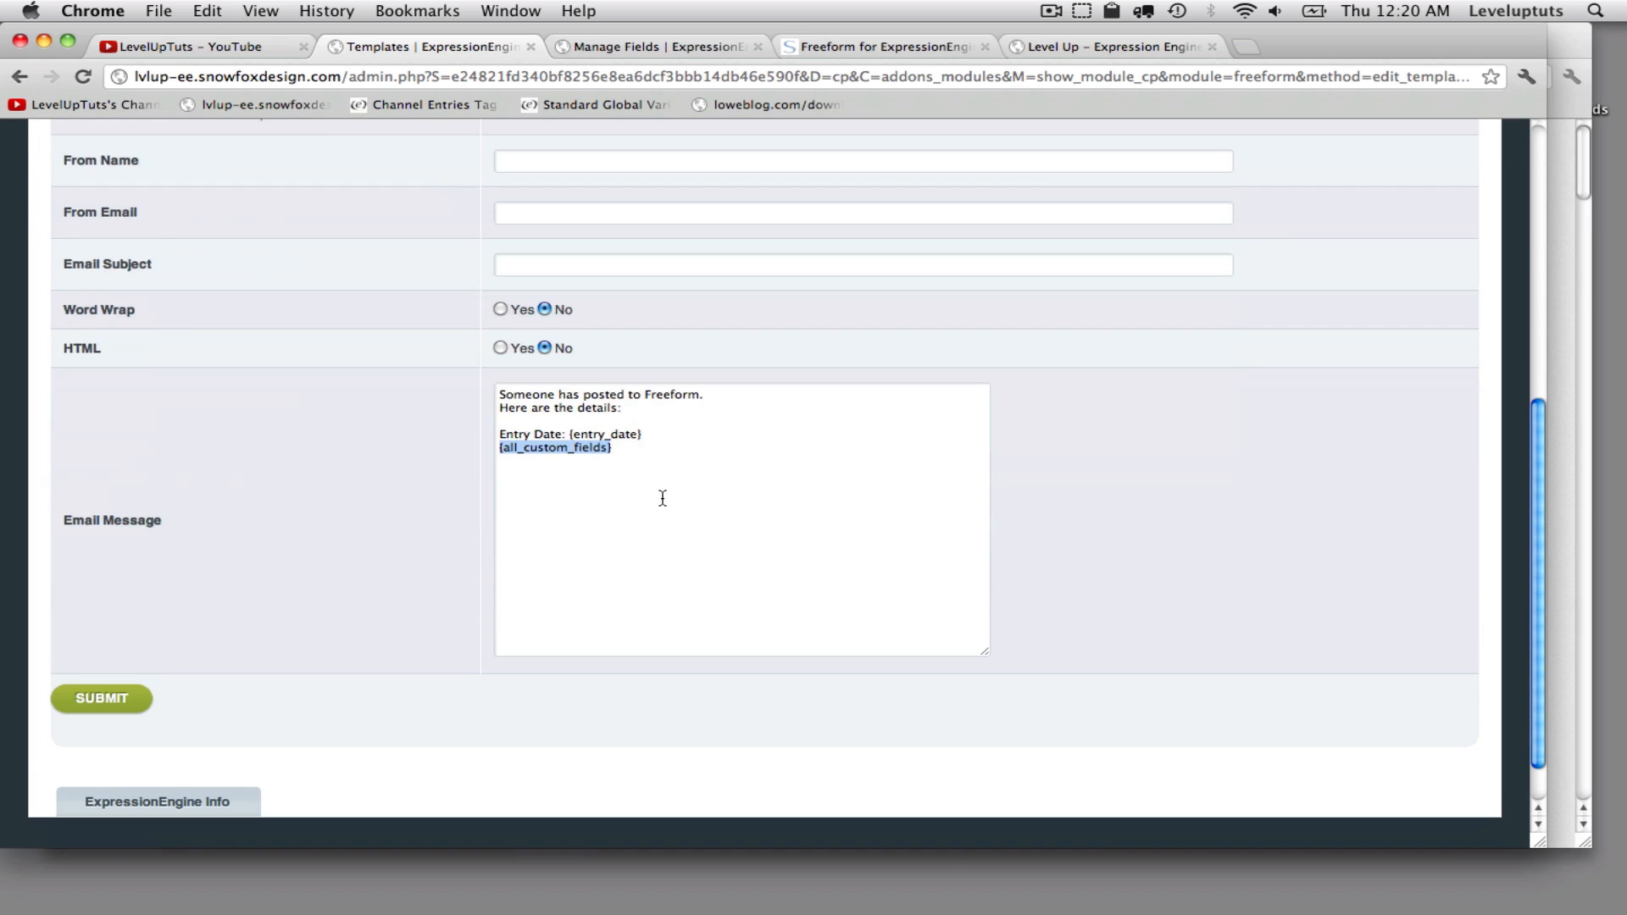
{"action": "scroll", "coordinate": [663, 498], "scroll_direction": "up", "scroll_amount": 2}
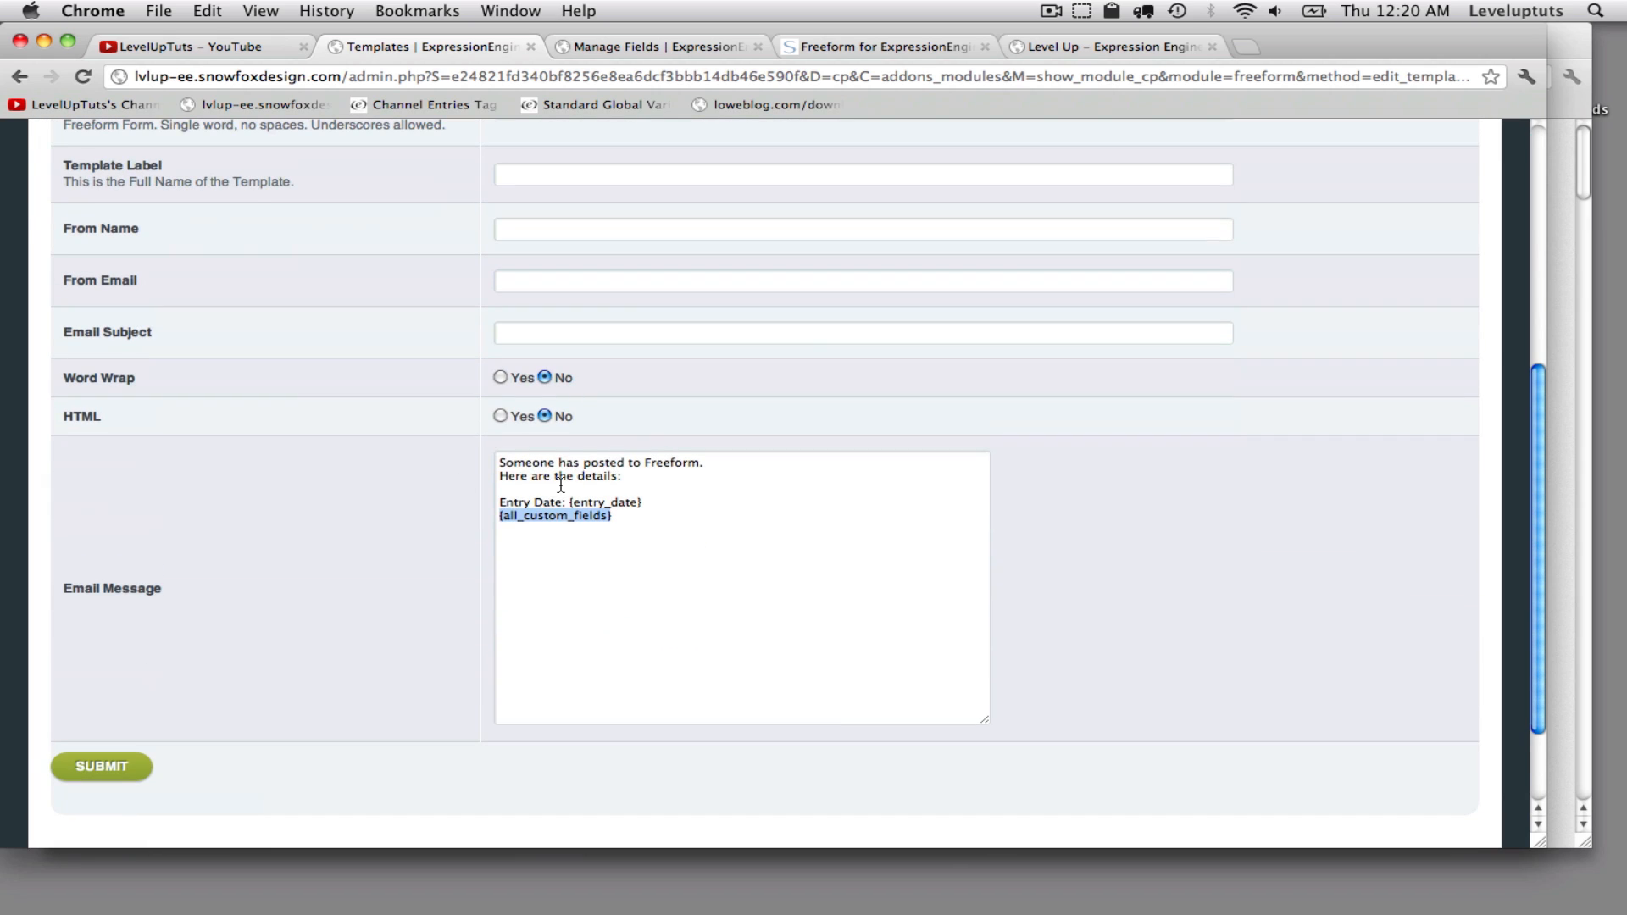
{"action": "scroll", "coordinate": [679, 496], "scroll_direction": "up", "scroll_amount": 3}
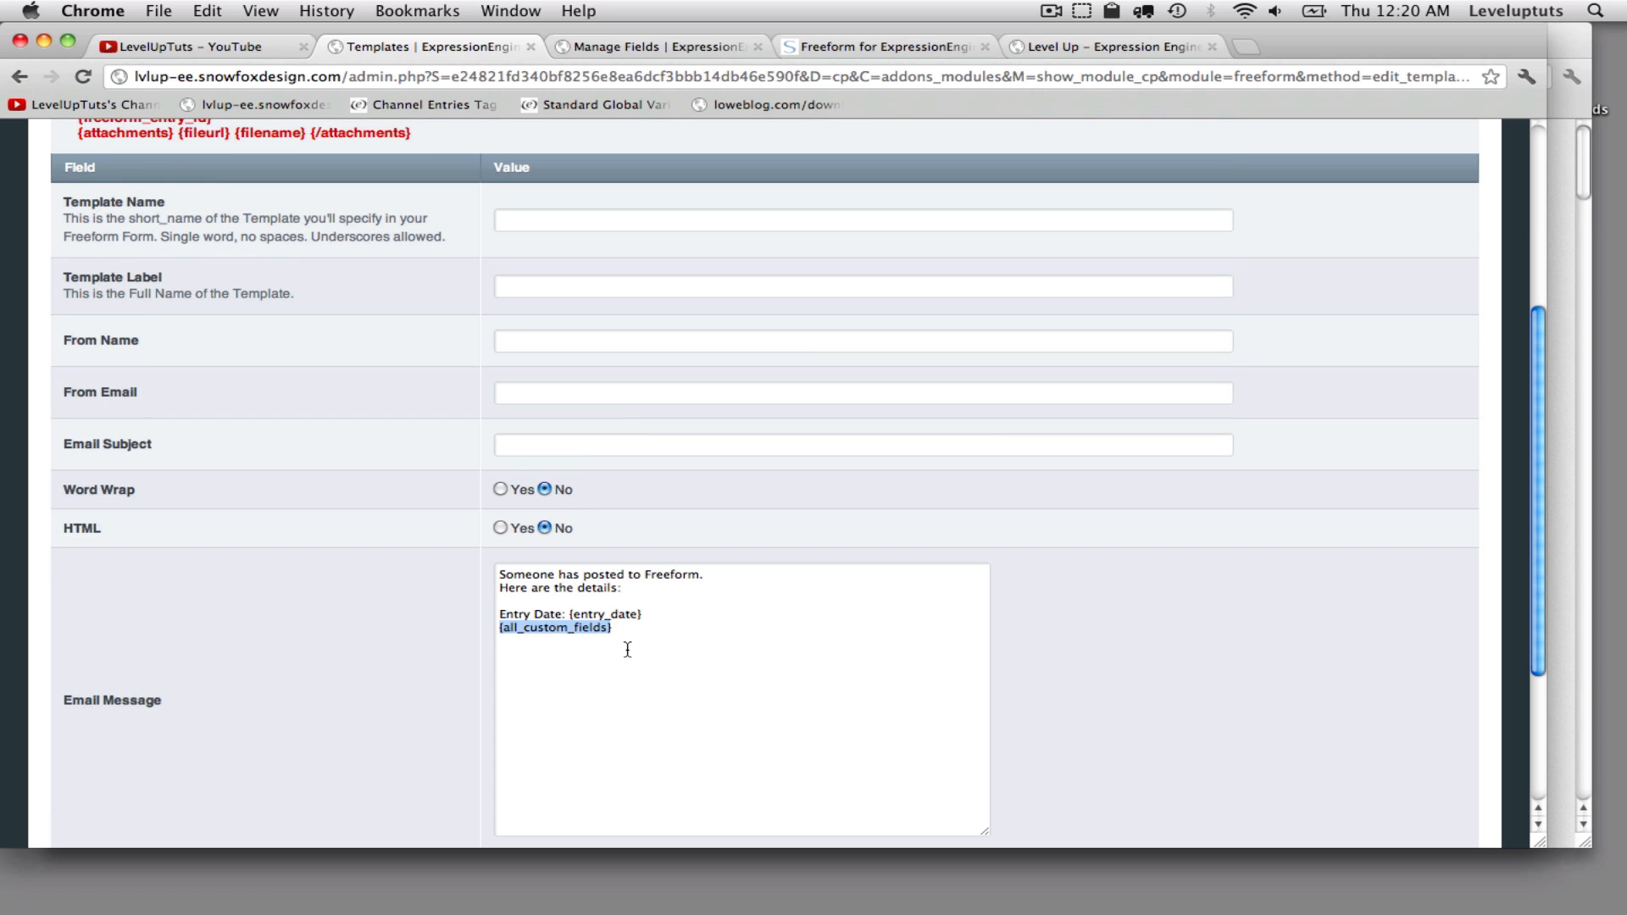
- Clear the default email message text
{"action": "key", "text": "super+a"}
{"action": "type", "text": "Recipient"}
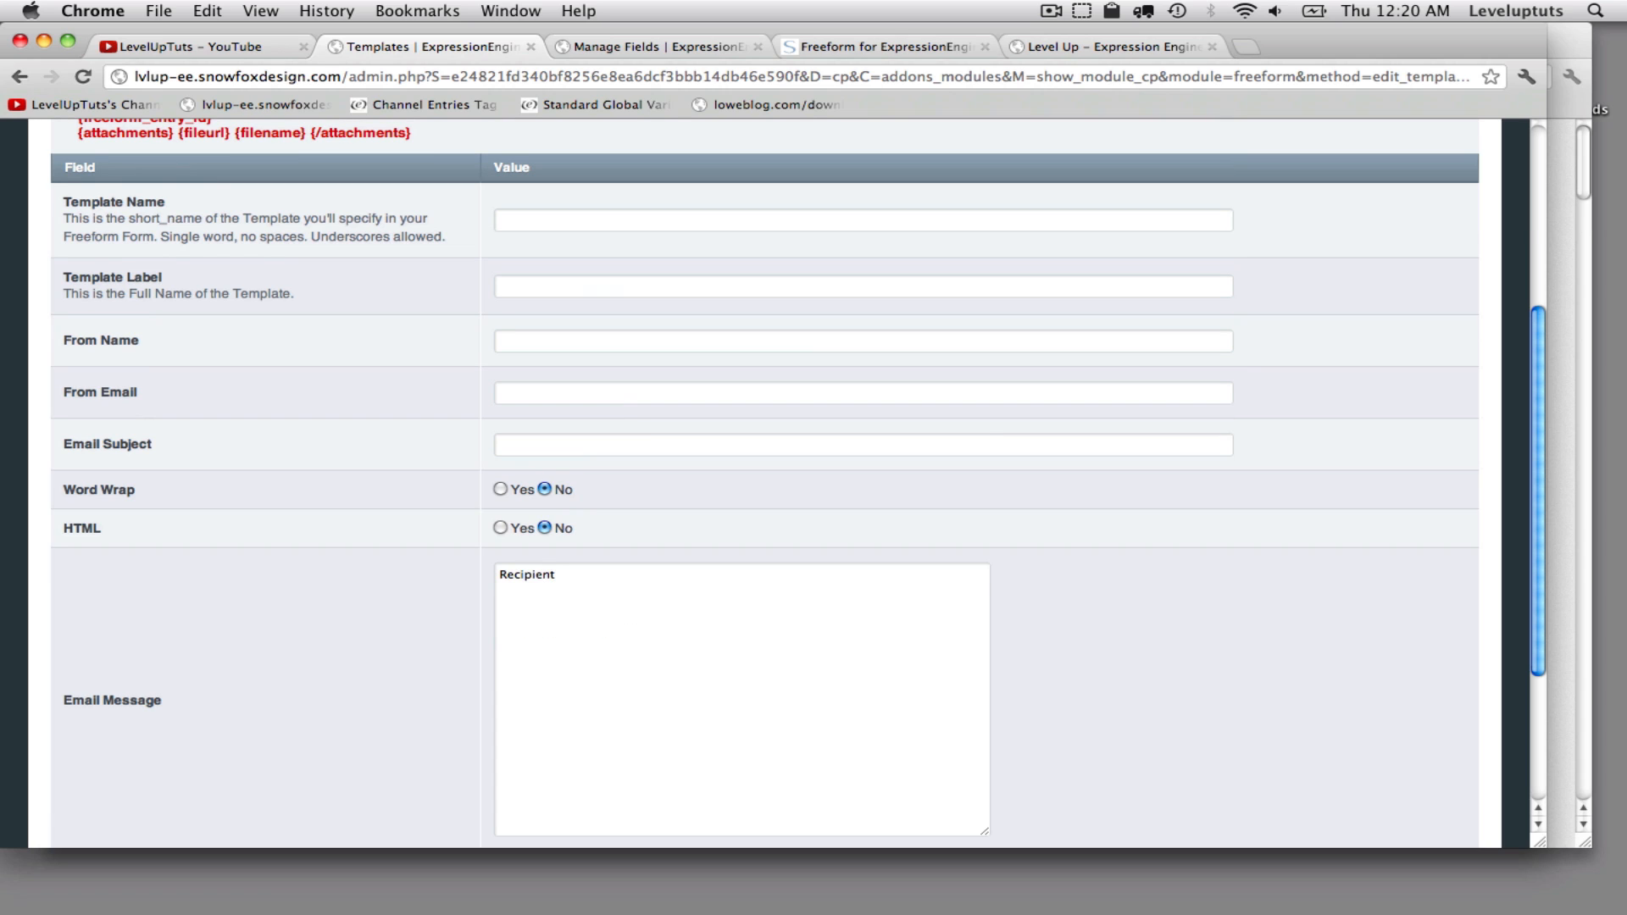
{"action": "key", "text": "super+z"}
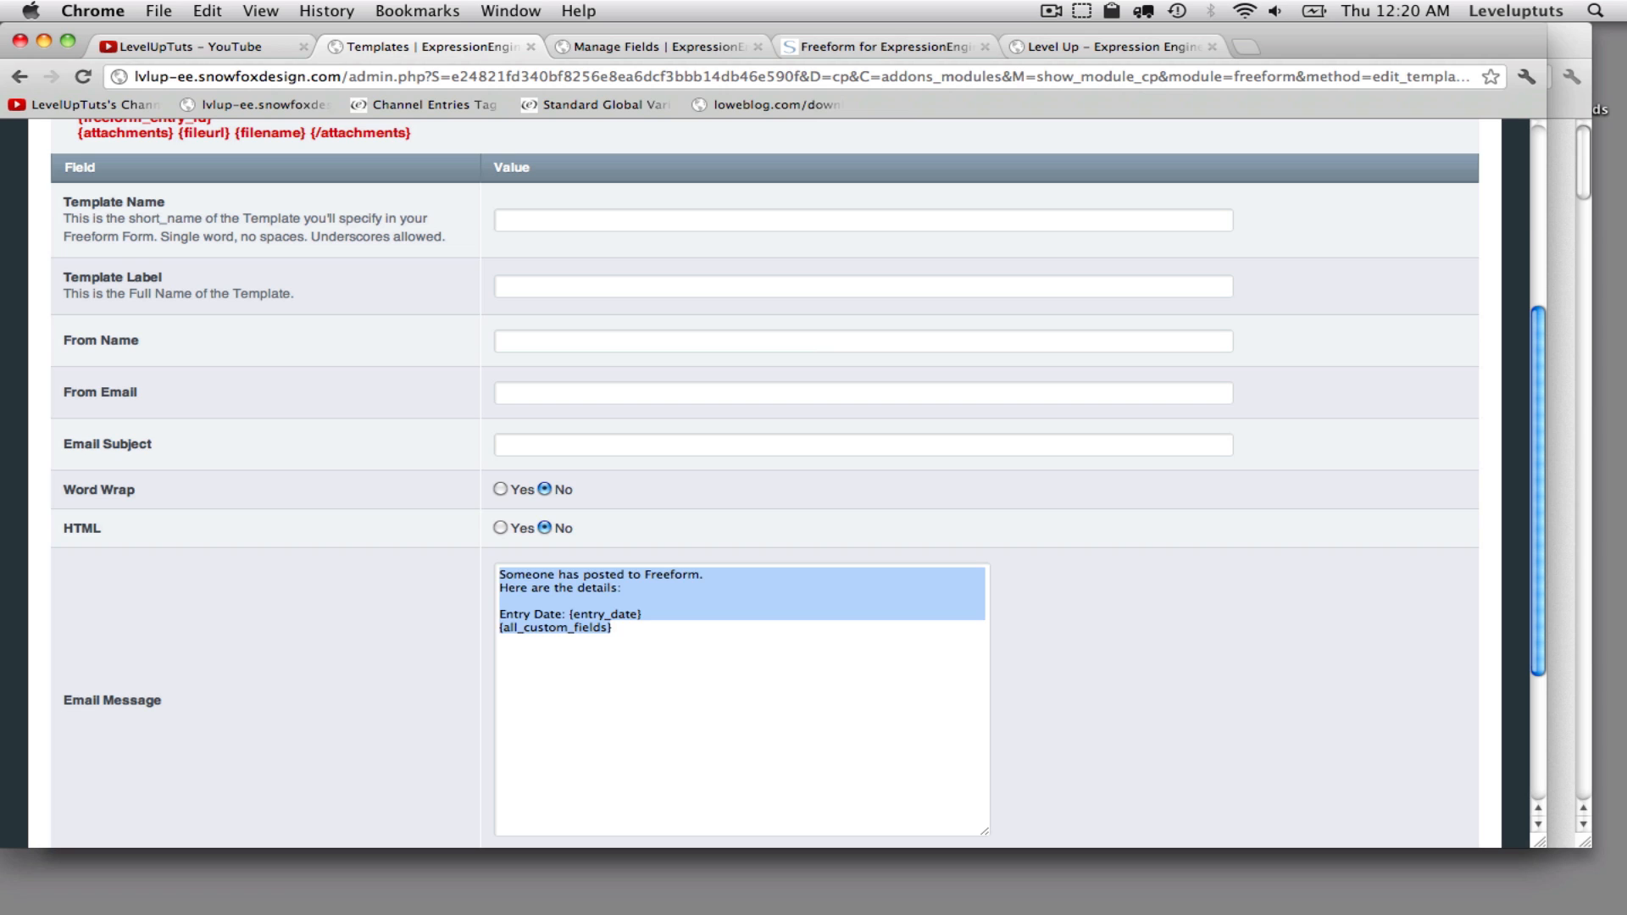
{"action": "key", "text": "BackSpace"}
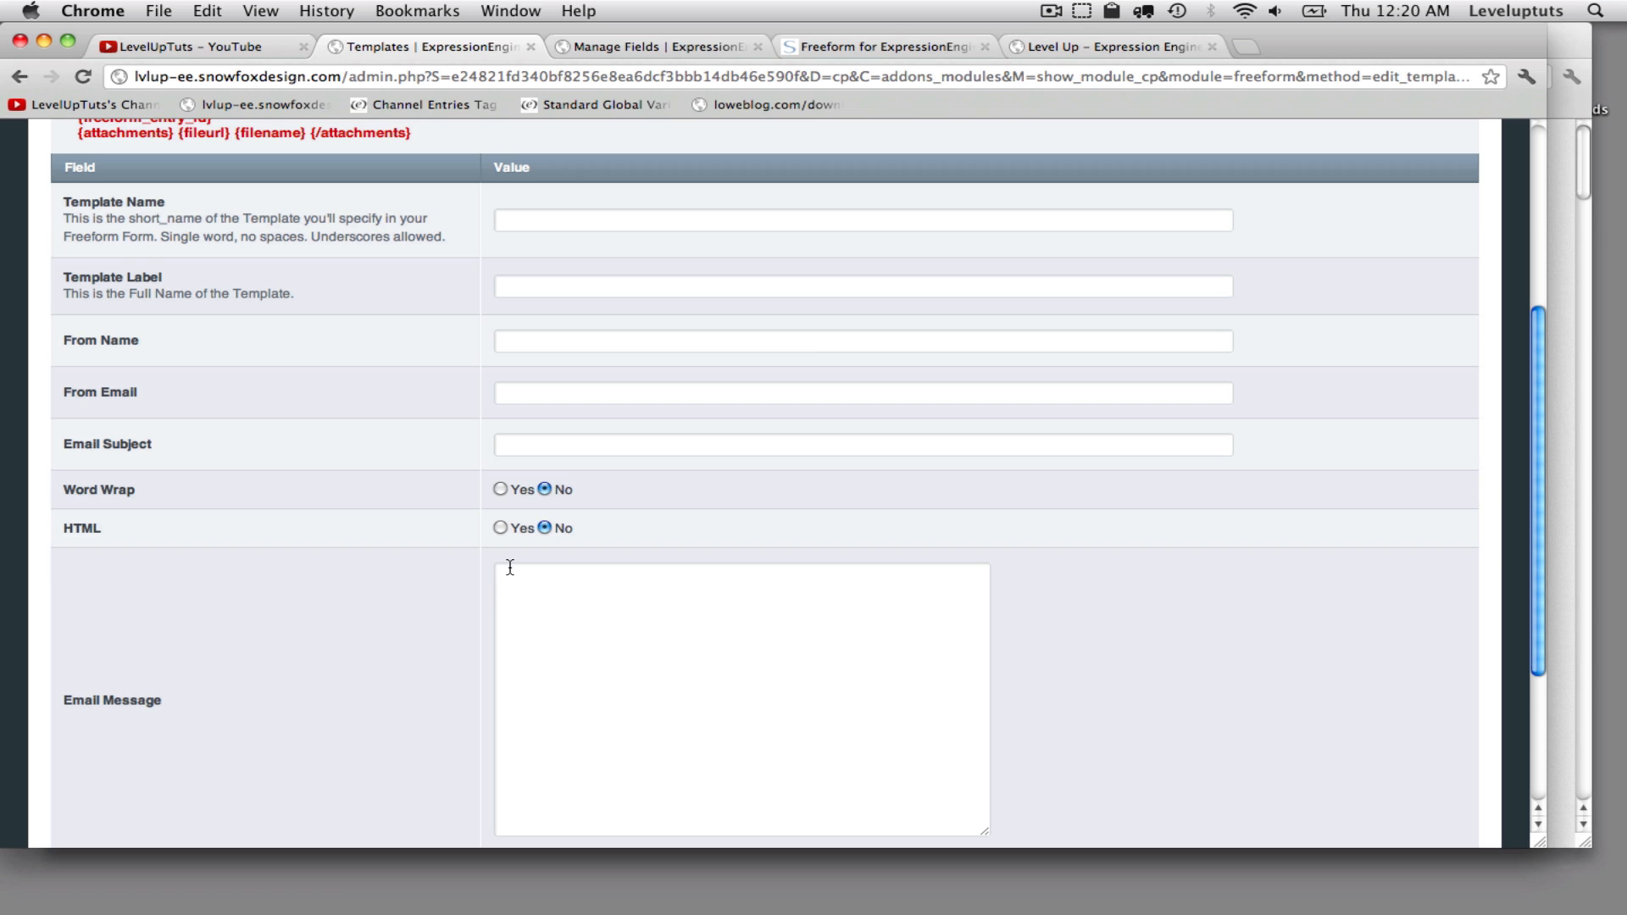
- Write the email message: "{name}, Thank you for your interest in Level Up Tuts. We have received your message. We will follow-up accordingly."
{"action": "left_click", "coordinate": [596, 587]}
{"action": "type", "text": "{name"}
{"action": "type", "text": "},  "}
{"action": "type", "text": "Thank you for you"}
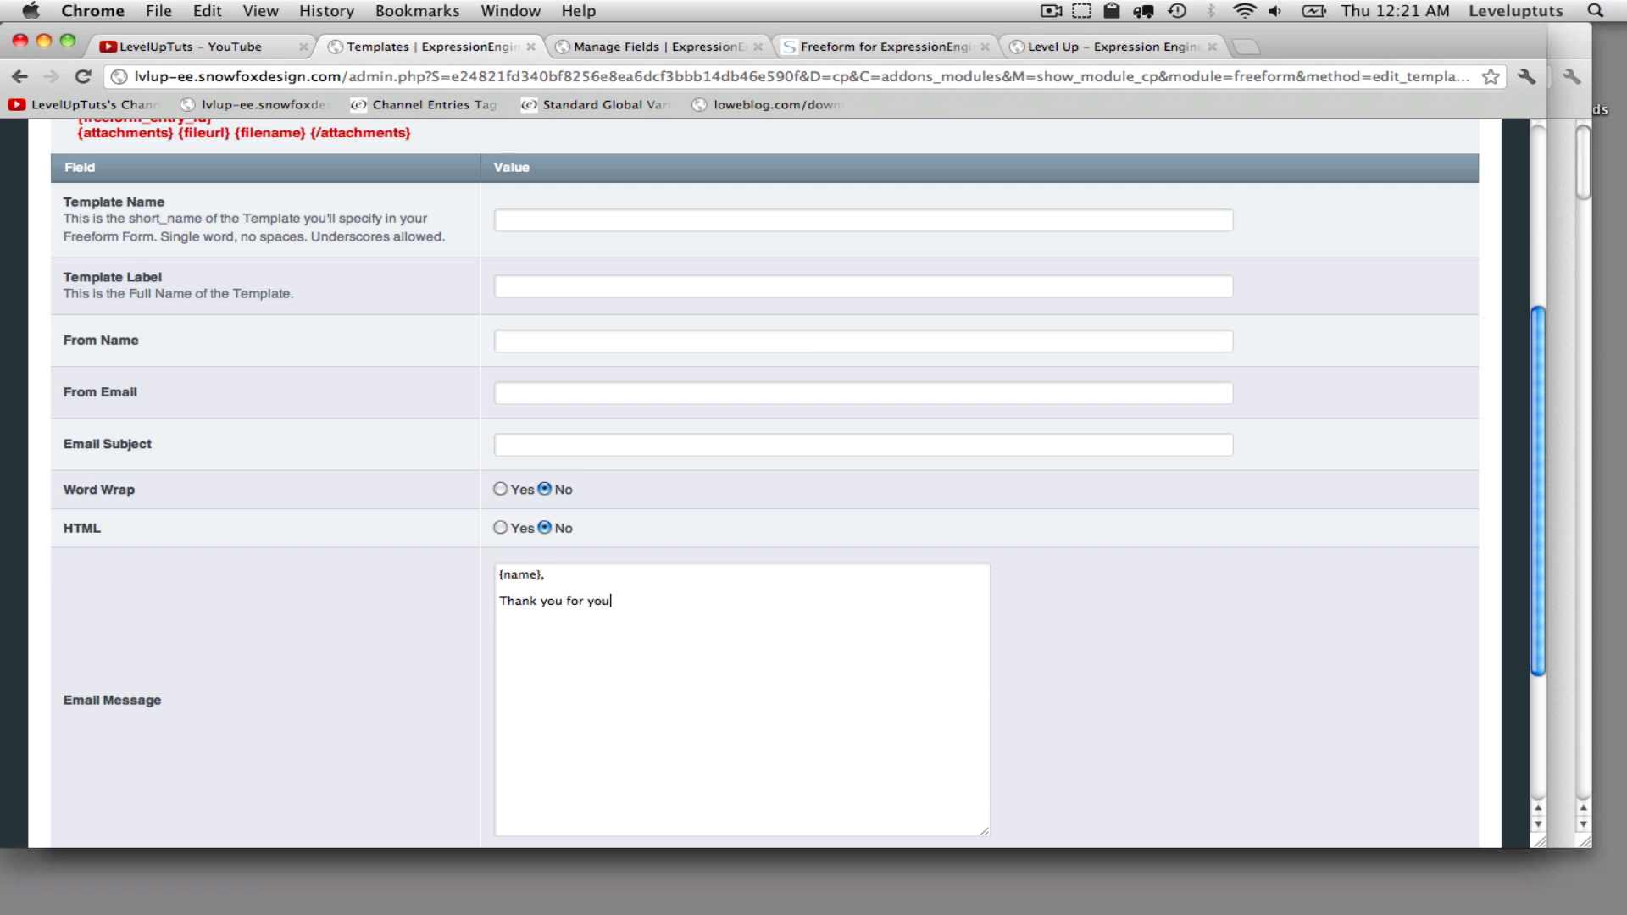
{"action": "type", "text": "r interest"}
{"action": "type", "text": " in"}
{"action": "type", "text": " Level Up Tuts"}
{"action": "type", "text": ".  "}
{"action": "type", "text": "We have received"}
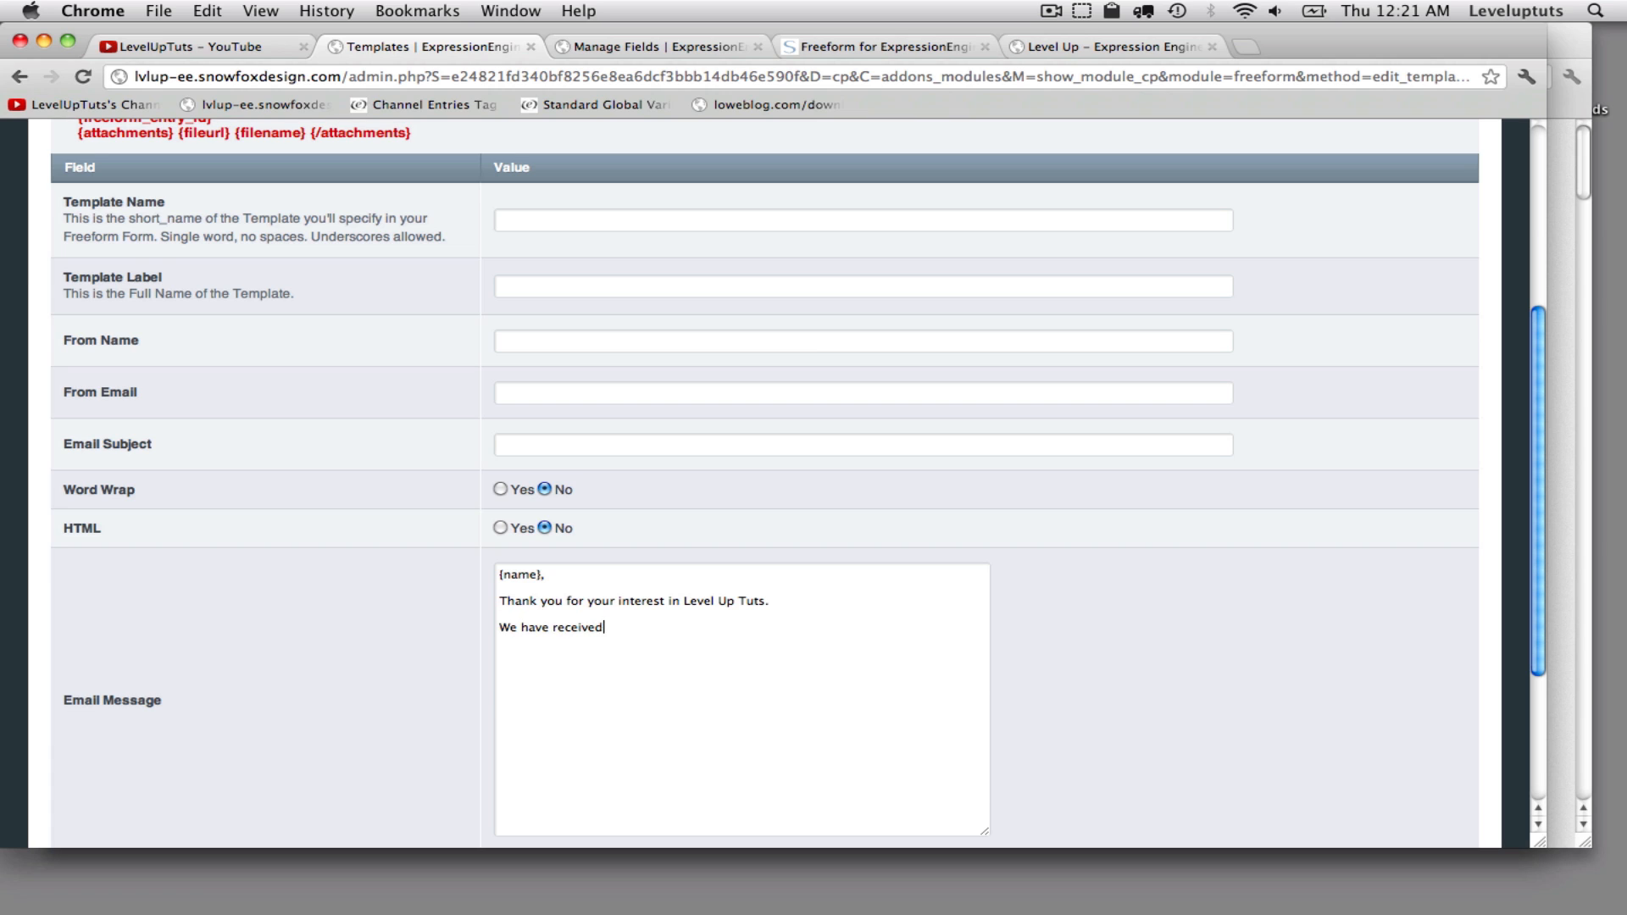
{"action": "type", "text": " your message. We will follow-"}
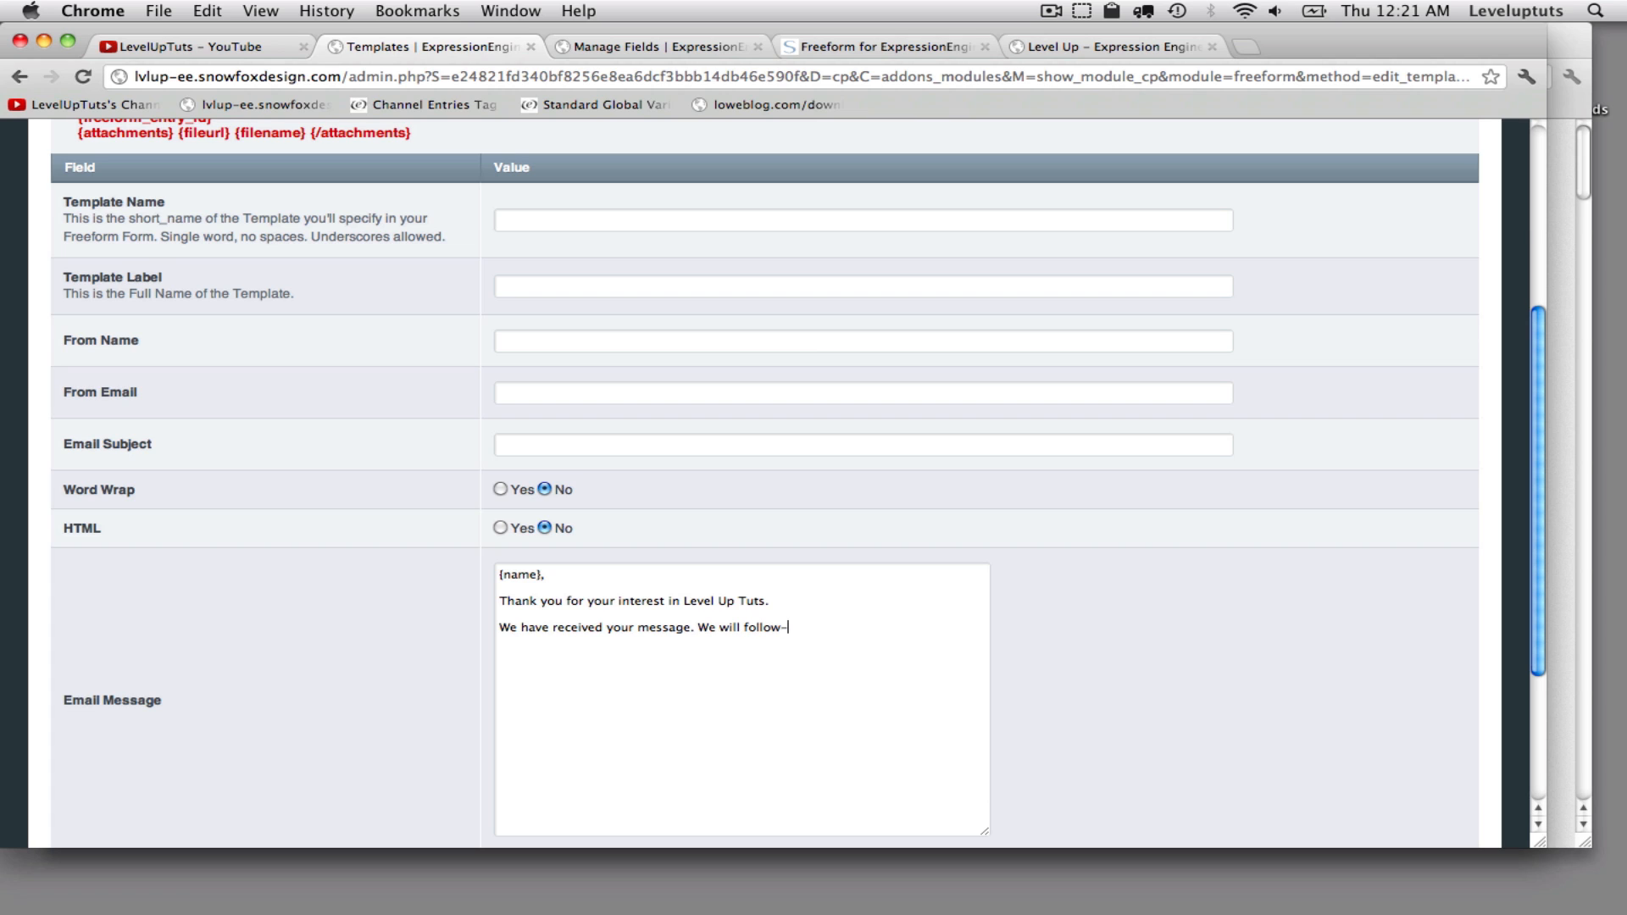
{"action": "type", "text": "up accordinglu"}
{"action": "key", "text": "BackSpace"}
{"action": "type", "text": "y."}
- Add the sign-off "Thank you," and "Admin" on separate lines at the end of the email message
{"action": "key", "text": "Return"}
{"action": "key", "text": "Return"}
{"action": "type", "text": "Thank you,"}
{"action": "key", "text": "Return"}
{"action": "key", "text": "Return"}
{"action": "type", "text": "Admin"}
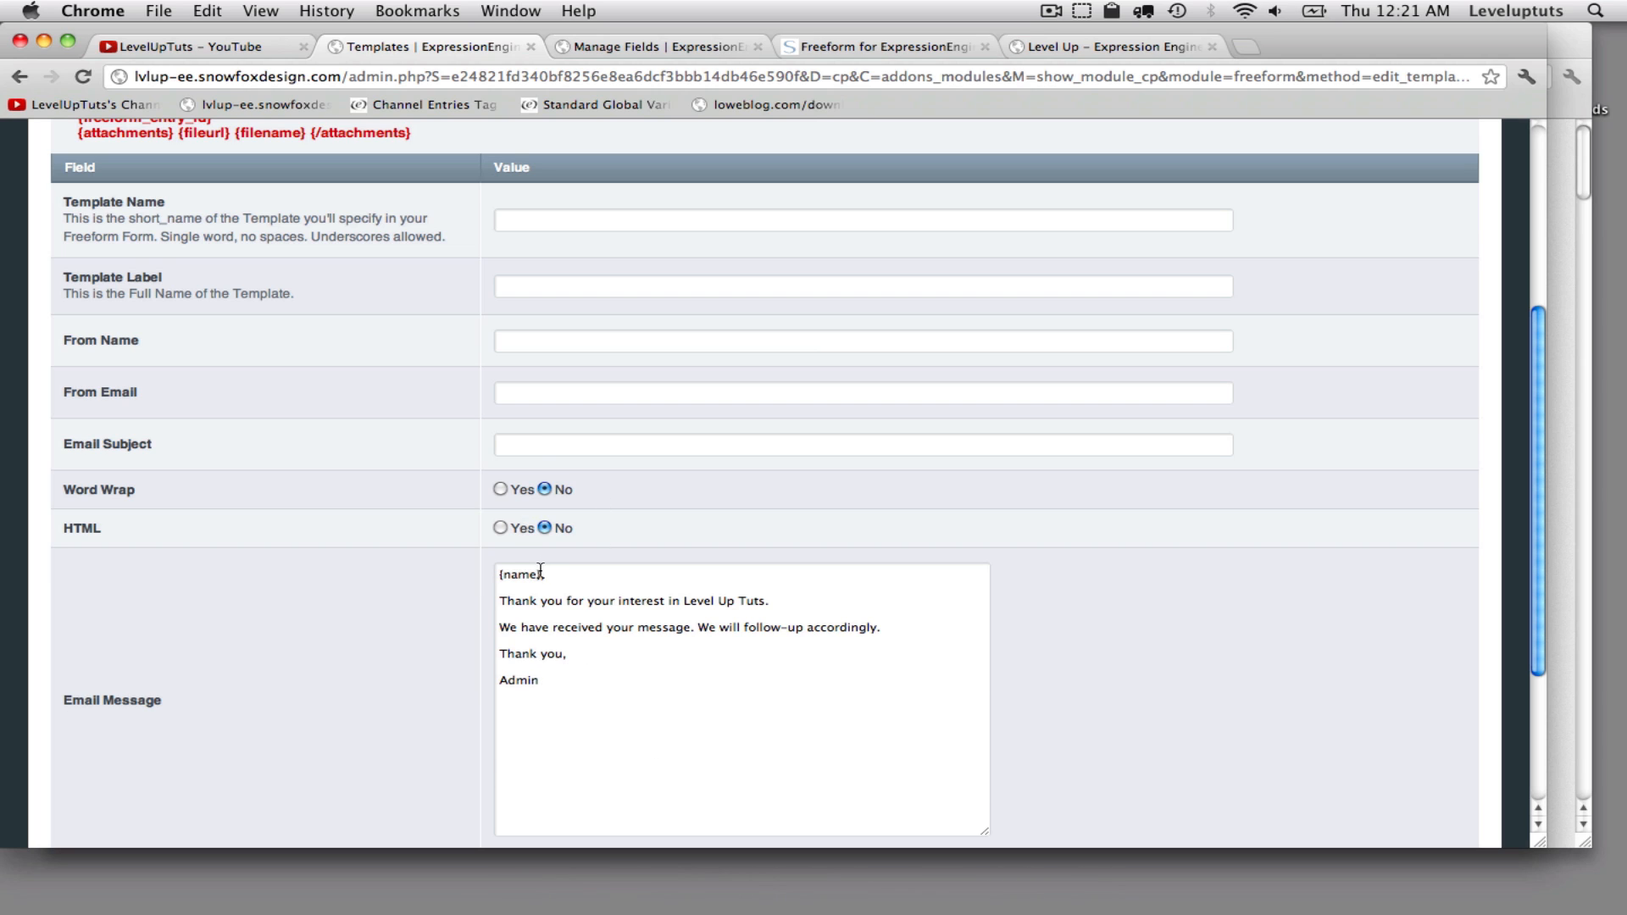
- Set the template name to recipient
{"action": "left_click_drag", "start_coordinate": [542, 575], "coordinate": [486, 575]}
{"action": "left_click", "coordinate": [524, 221]}
{"action": "key", "text": "super+shift+v"}
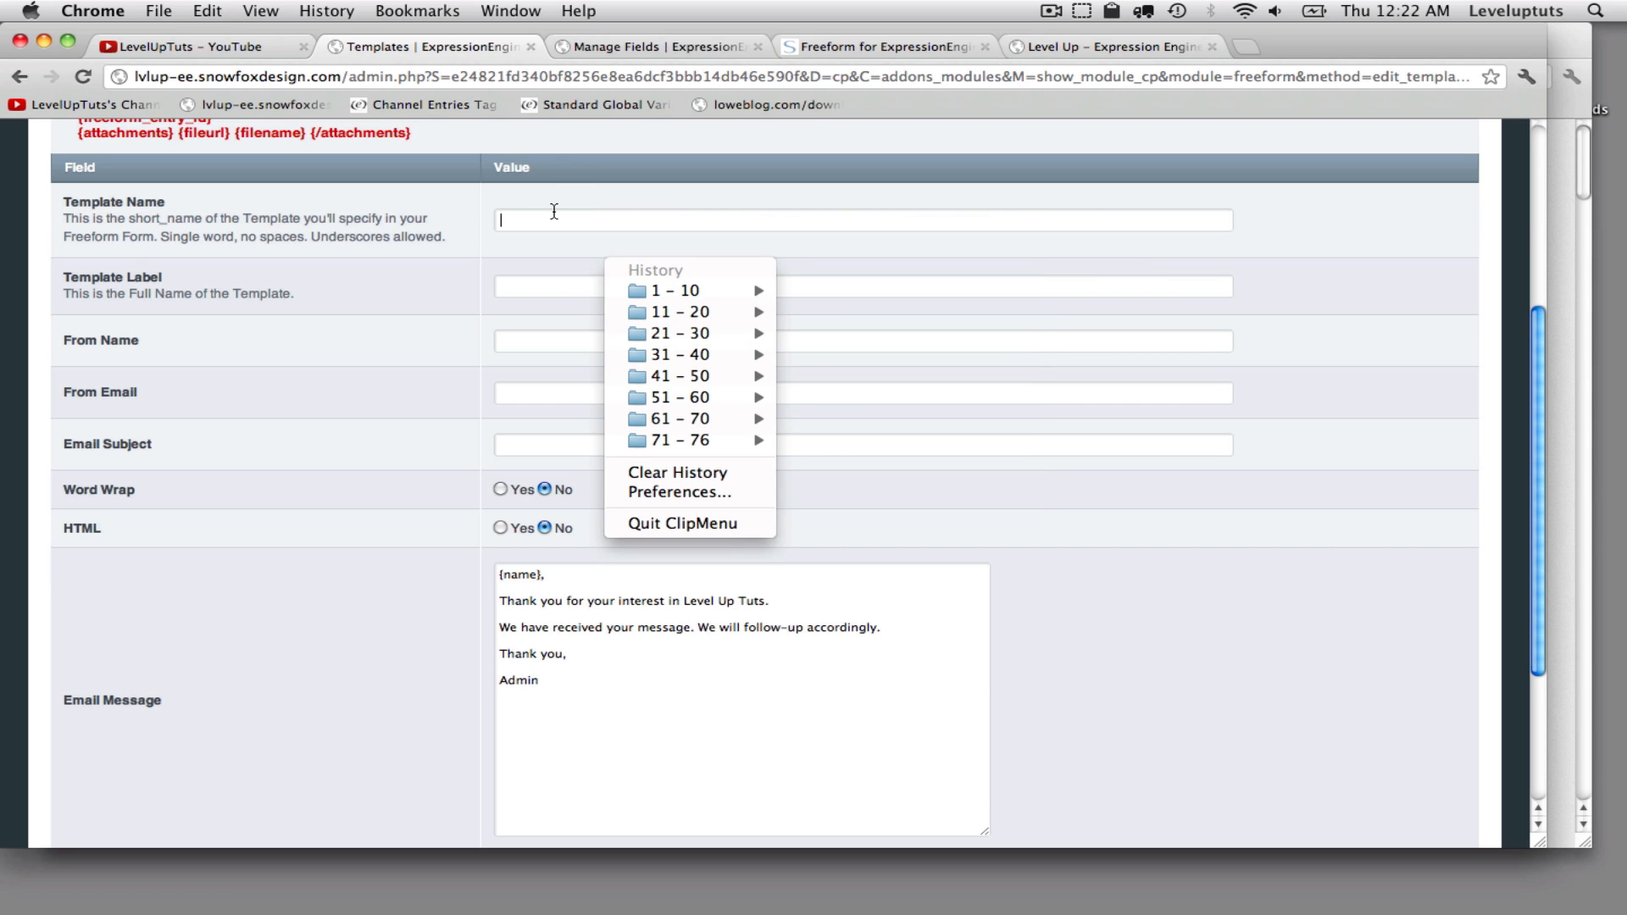
{"action": "left_click", "coordinate": [504, 222]}
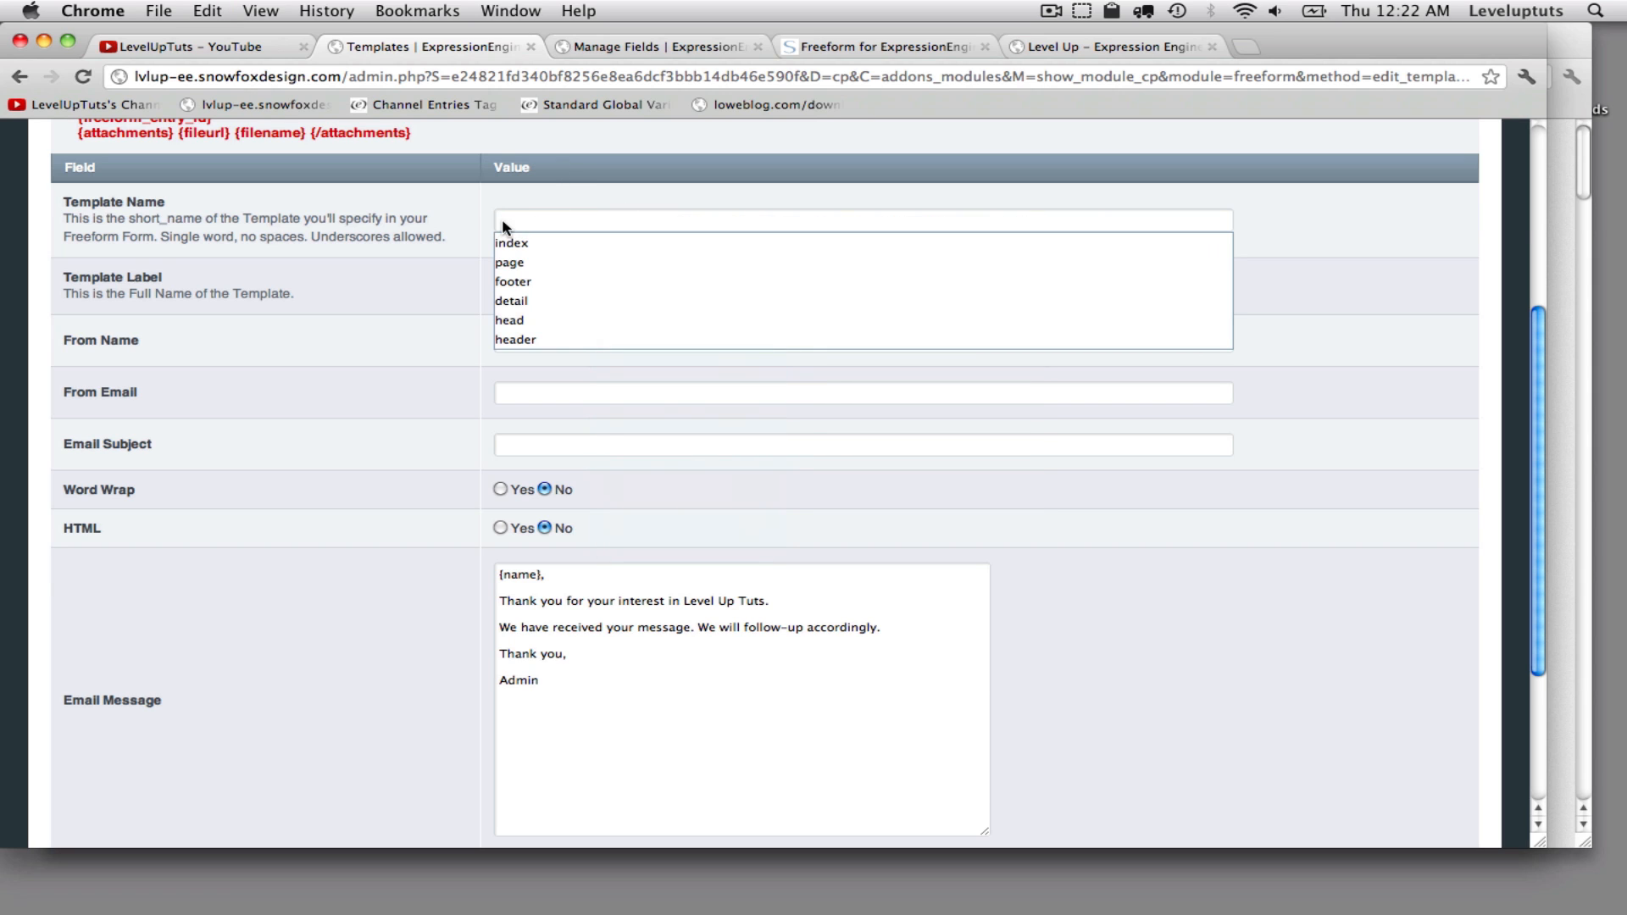
{"action": "type", "text": "rec"}
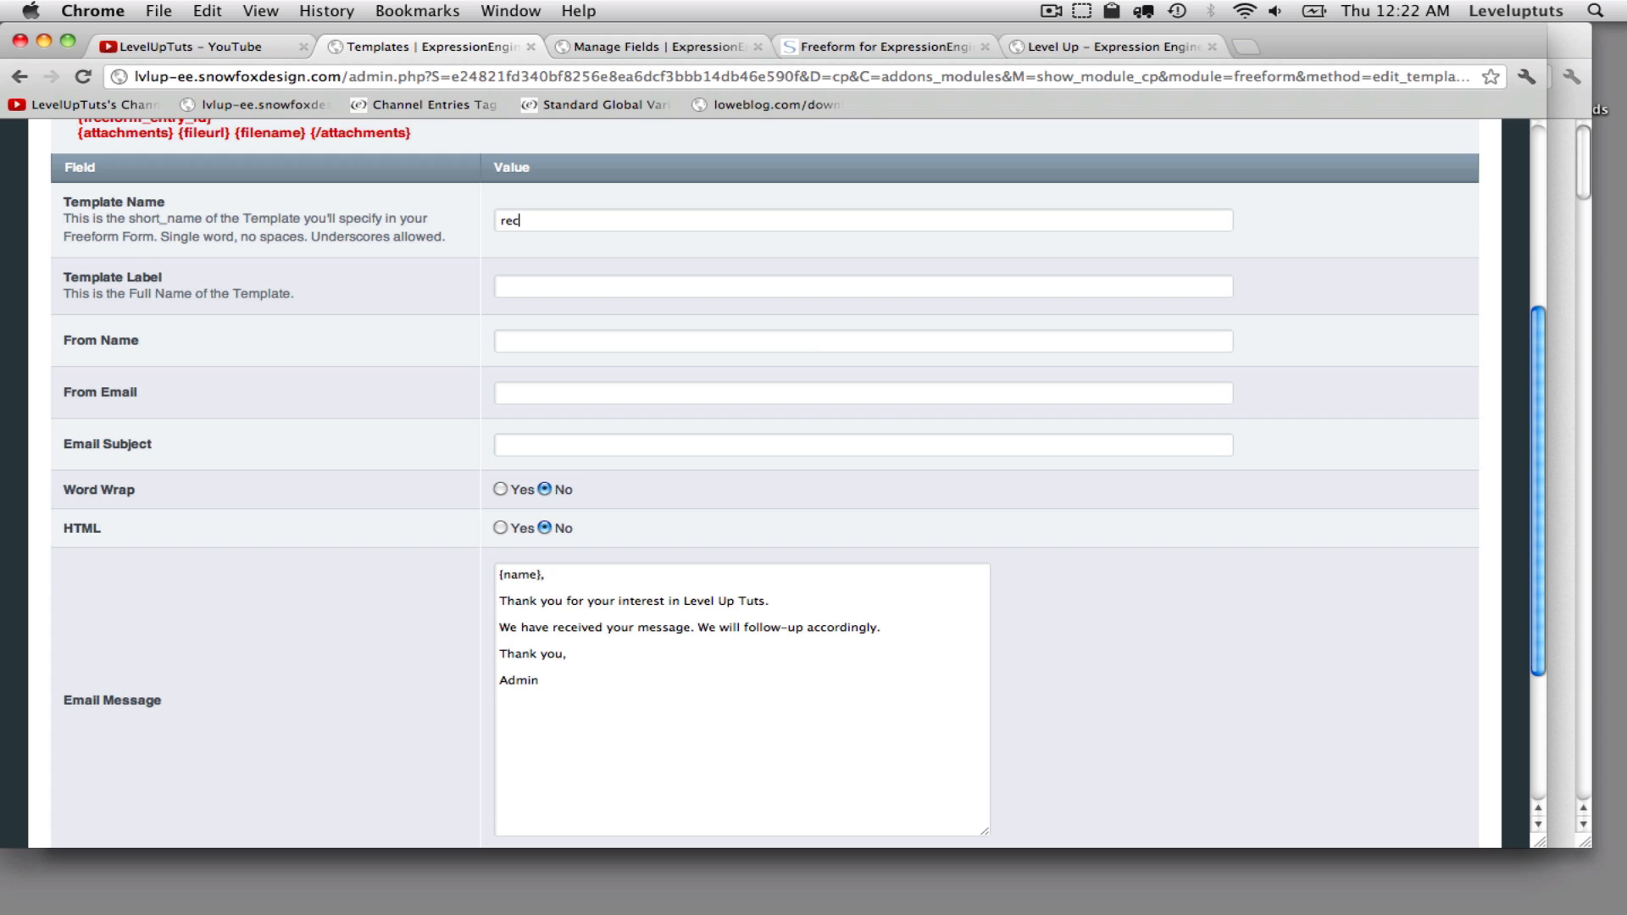
{"action": "type", "text": "eipt"}
{"action": "key", "text": "BackSpace"}
{"action": "key", "text": "BackSpace"}
{"action": "key", "text": "BackSpace"}
{"action": "type", "text": "p"}
{"action": "key", "text": "BackSpace"}
{"action": "key", "text": "BackSpace"}
{"action": "type", "text": "ipientRecipient Email"}
- Set the template label to Recipient Email and the From Name to Level Up Tuts
{"action": "type", "text": "Level Up Tuts"}
{"action": "key", "text": "Tab"}
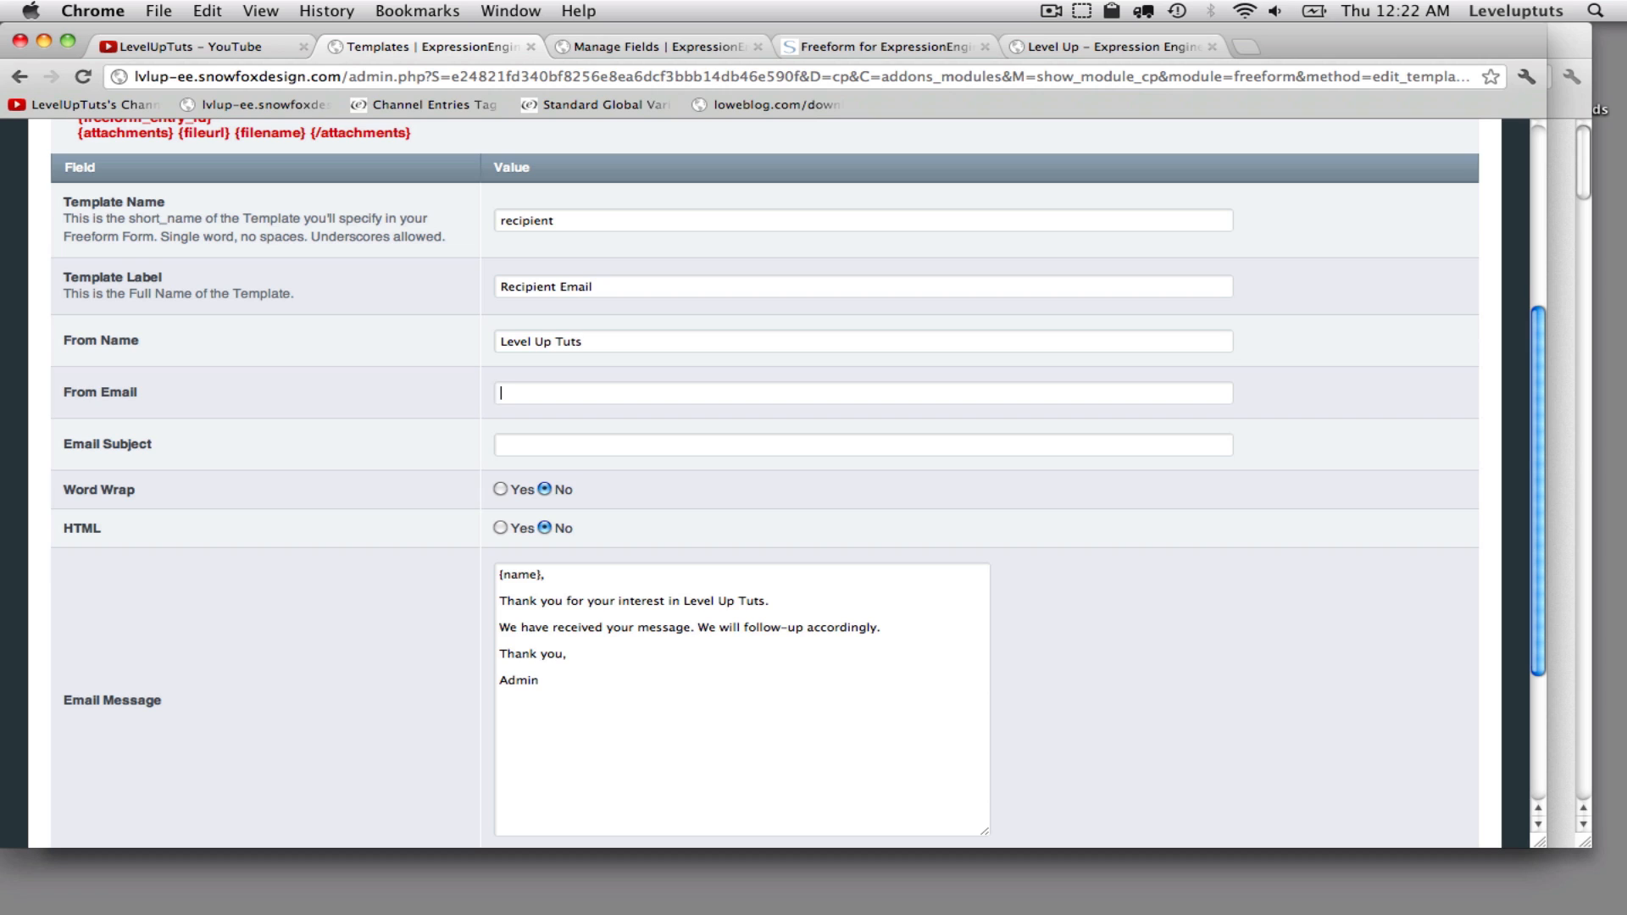
- Enter the sender's e-mail address as From Email and set the email subject to Thank you!
{"action": "key", "text": "Tab"}
{"action": "type", "text": "Thank you!"}
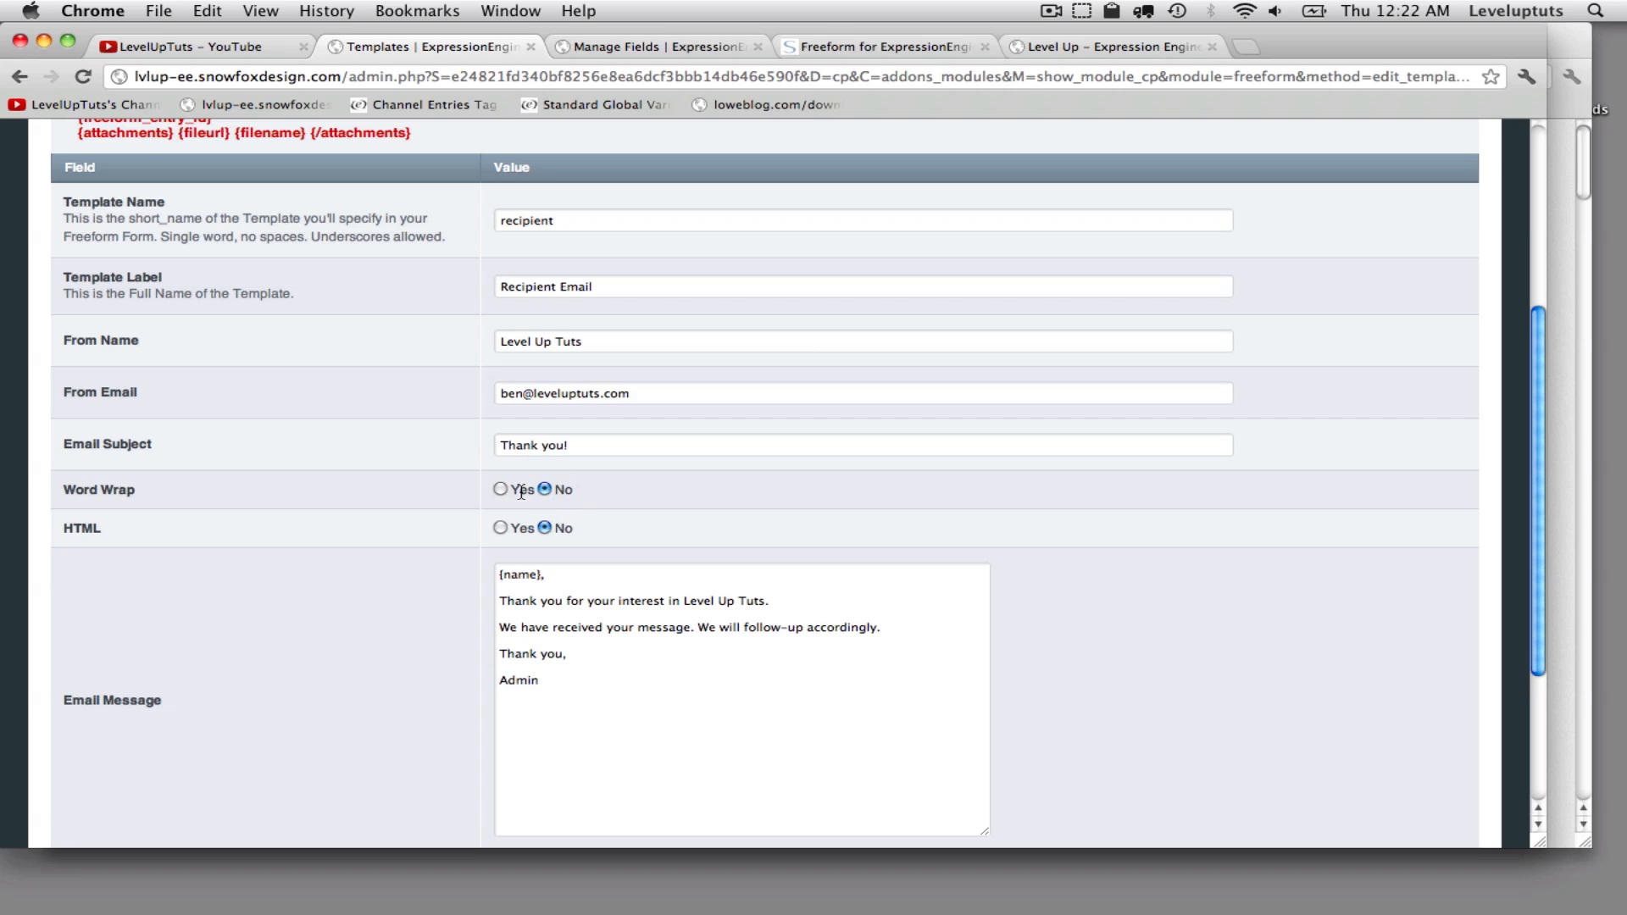
- Submit the new notification template
{"action": "scroll", "coordinate": [525, 549], "scroll_direction": "down", "scroll_amount": 3}
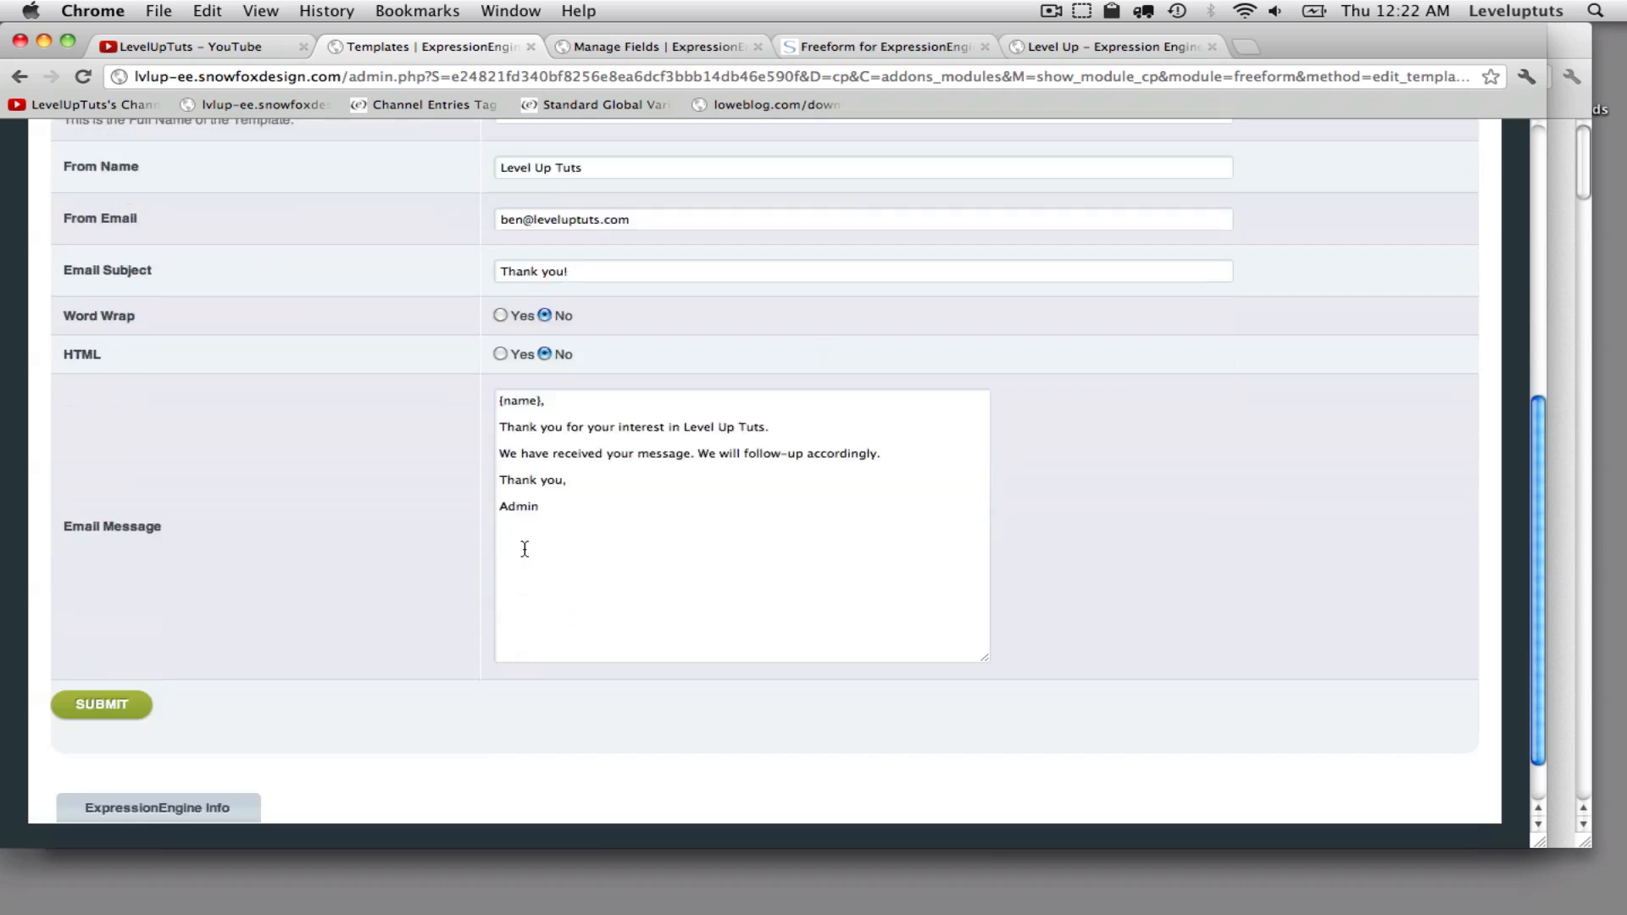
{"action": "scroll", "coordinate": [322, 512], "scroll_direction": "up", "scroll_amount": 3}
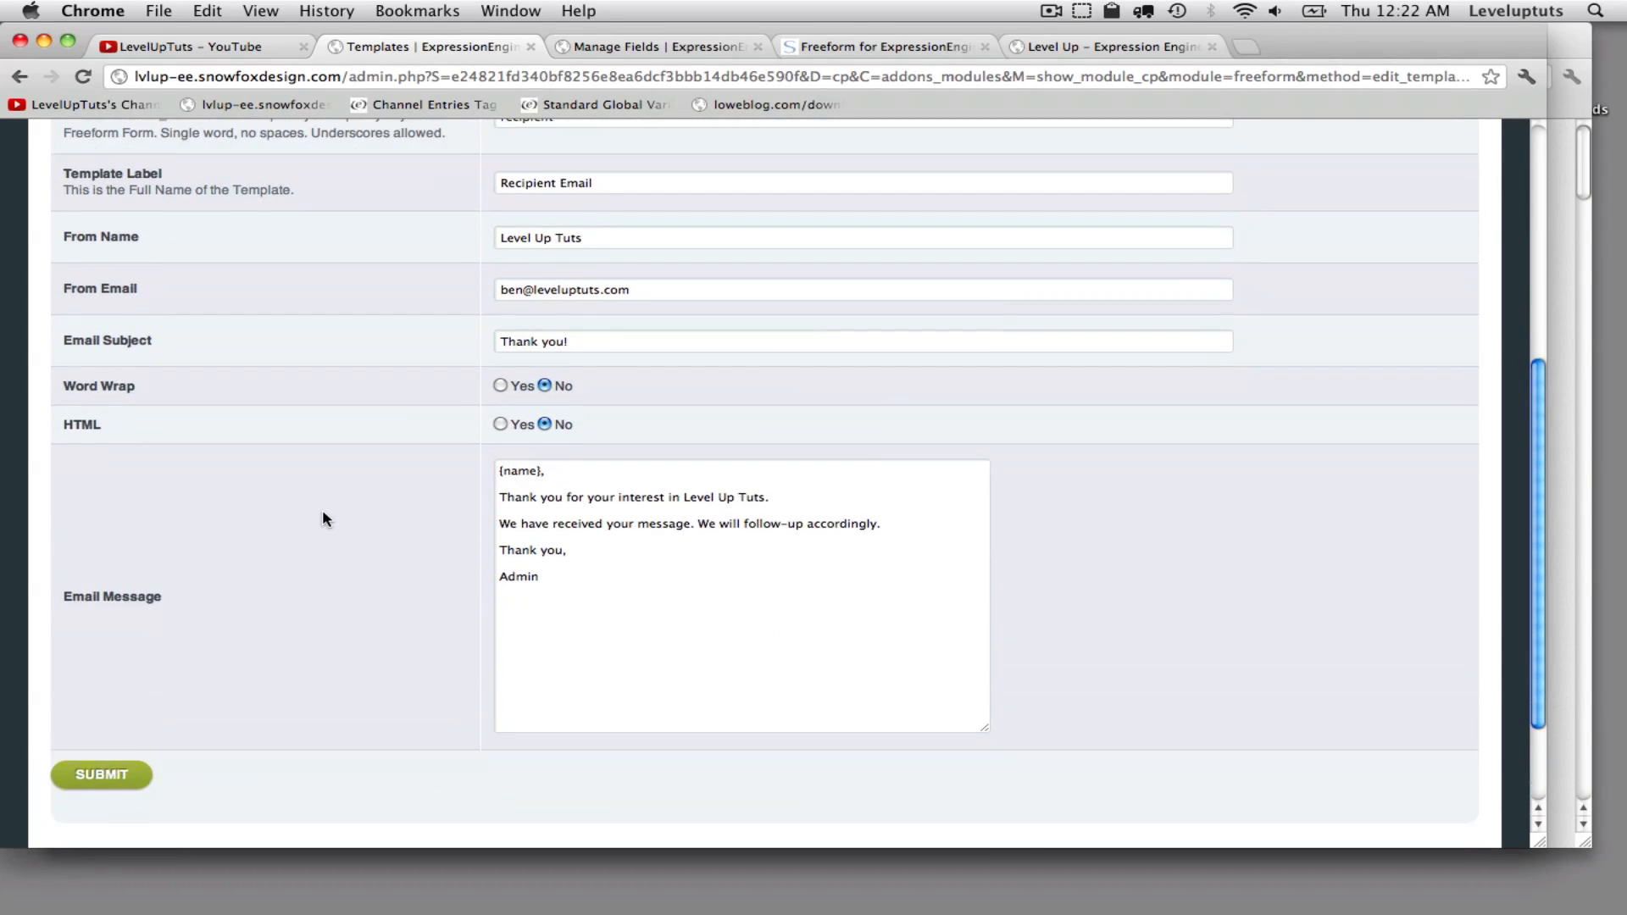
{"action": "left_click", "coordinate": [102, 774]}
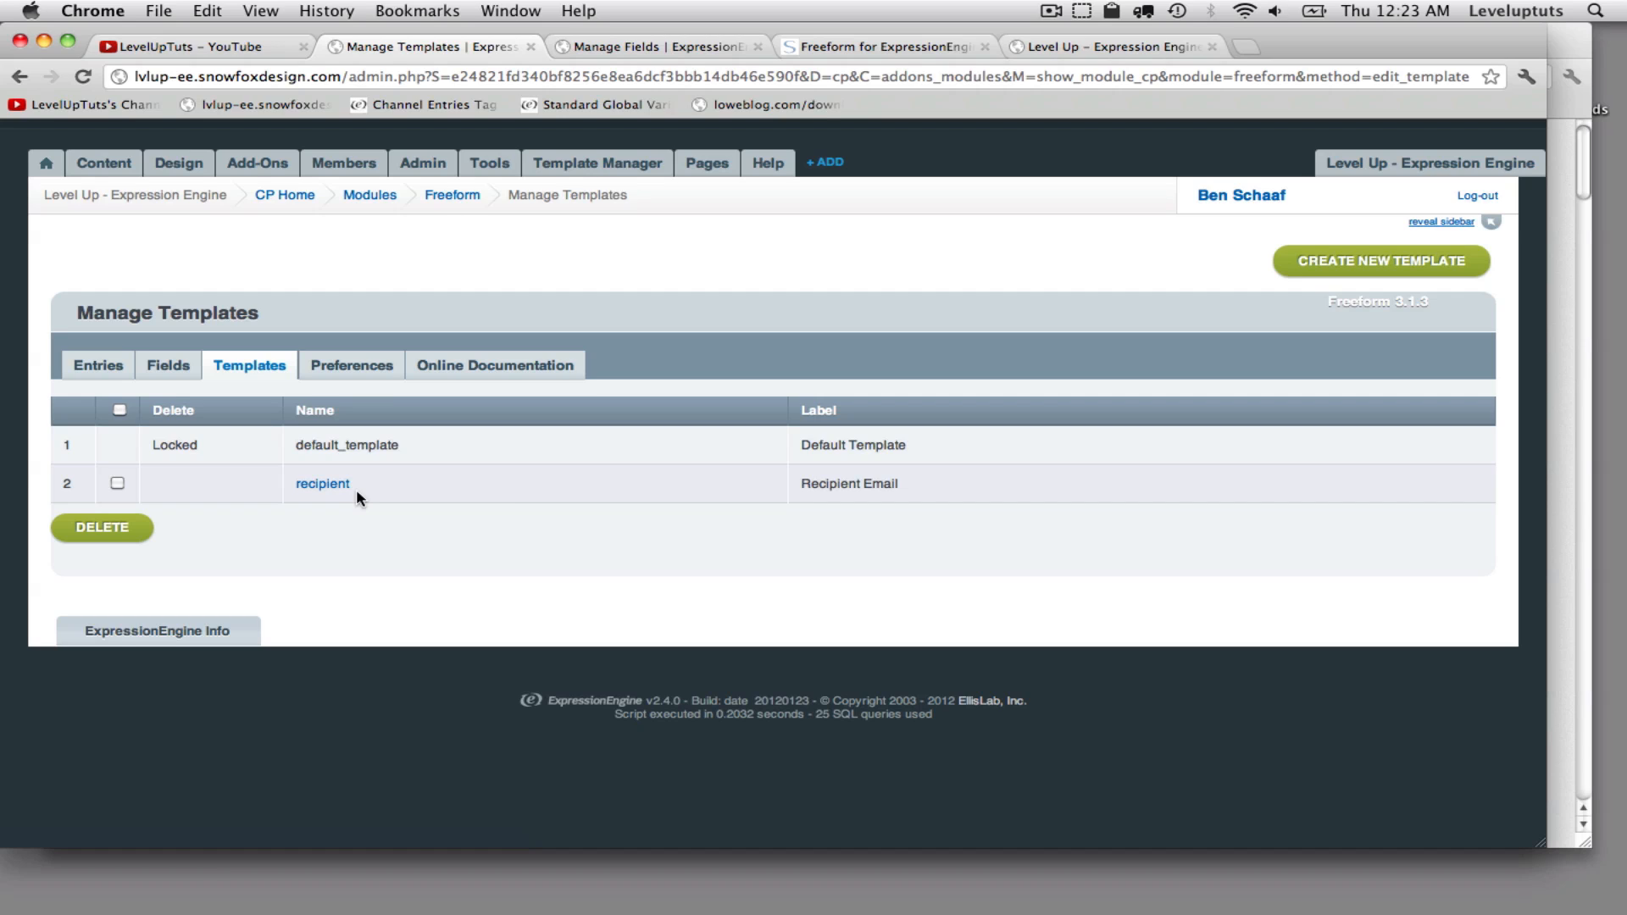
- Open the Freeform preferences and save them
{"action": "left_click", "coordinate": [351, 366]}
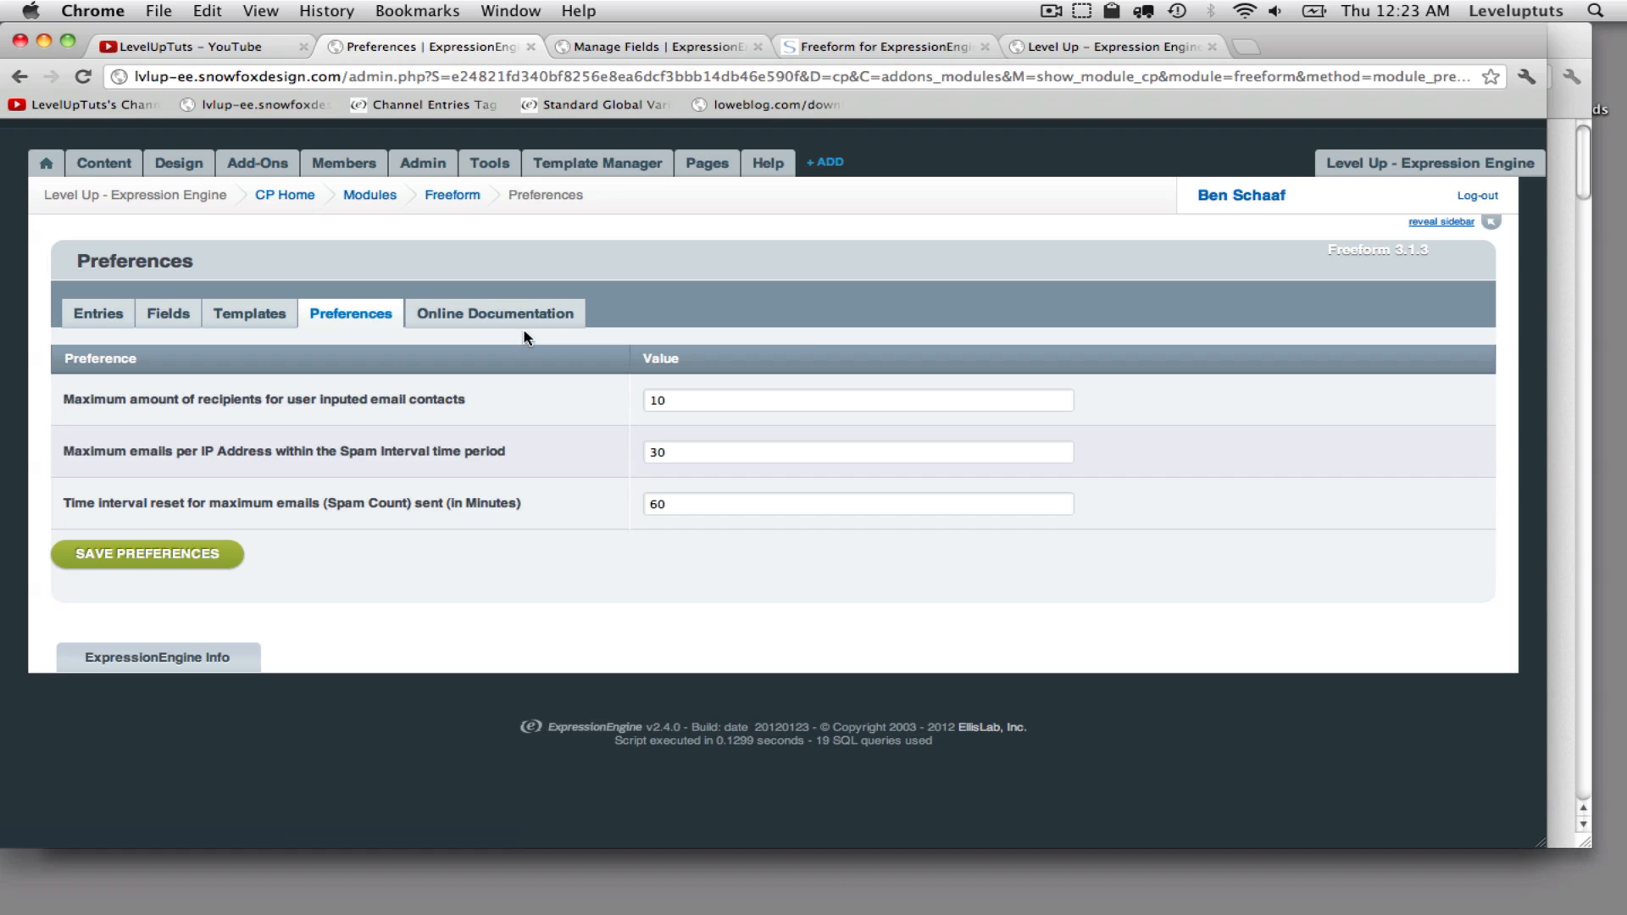
{"action": "left_click", "coordinate": [165, 561]}
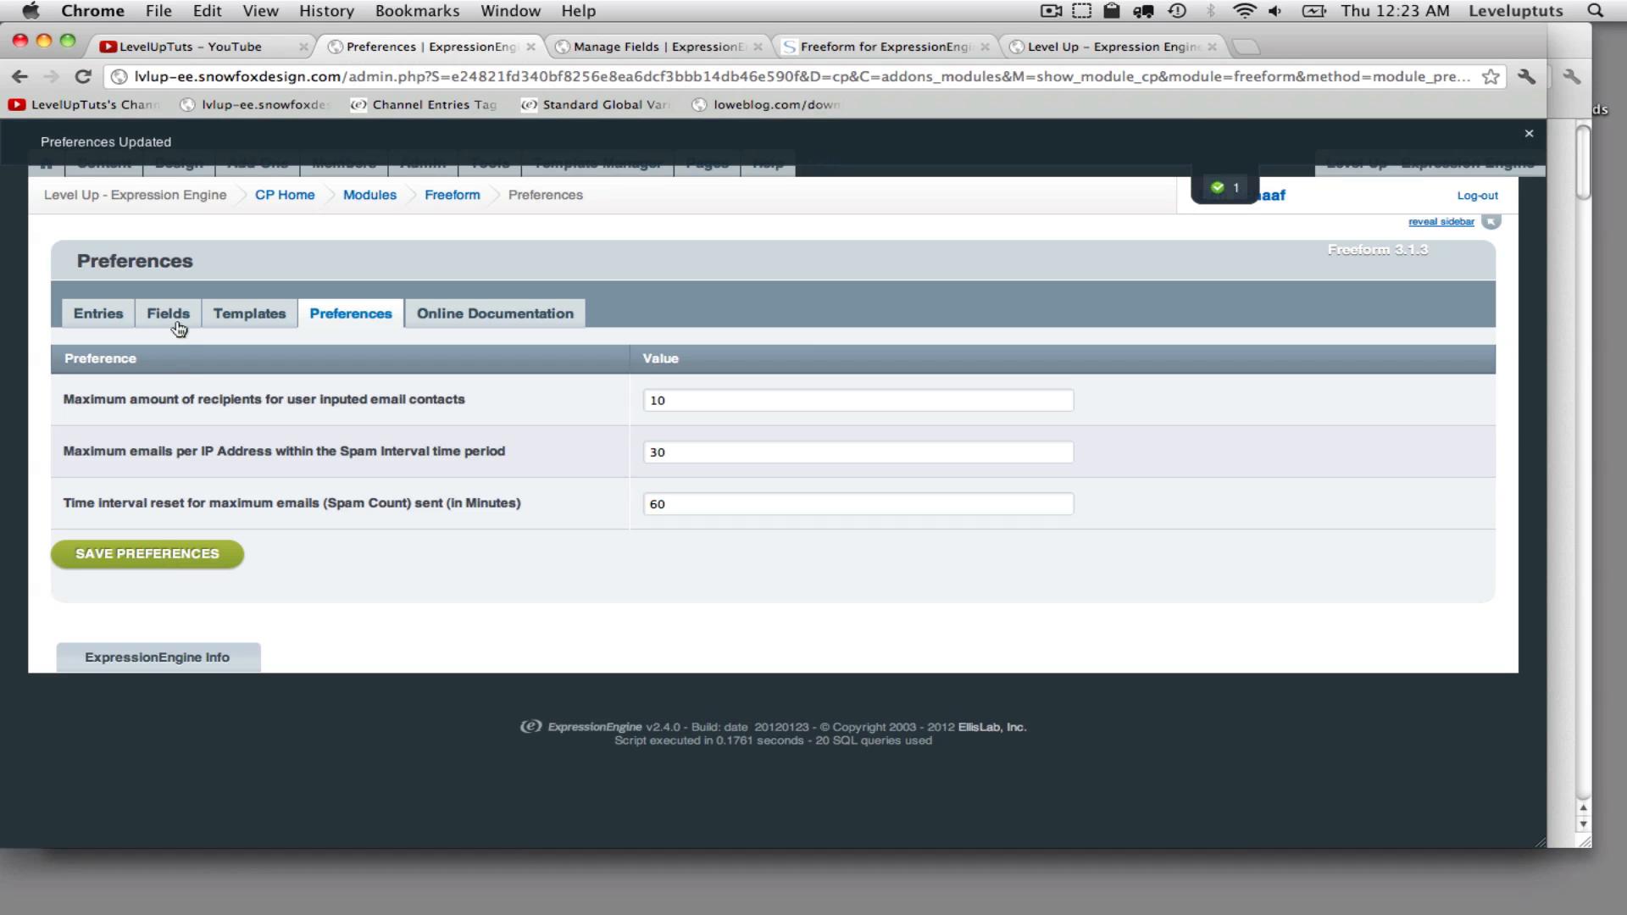